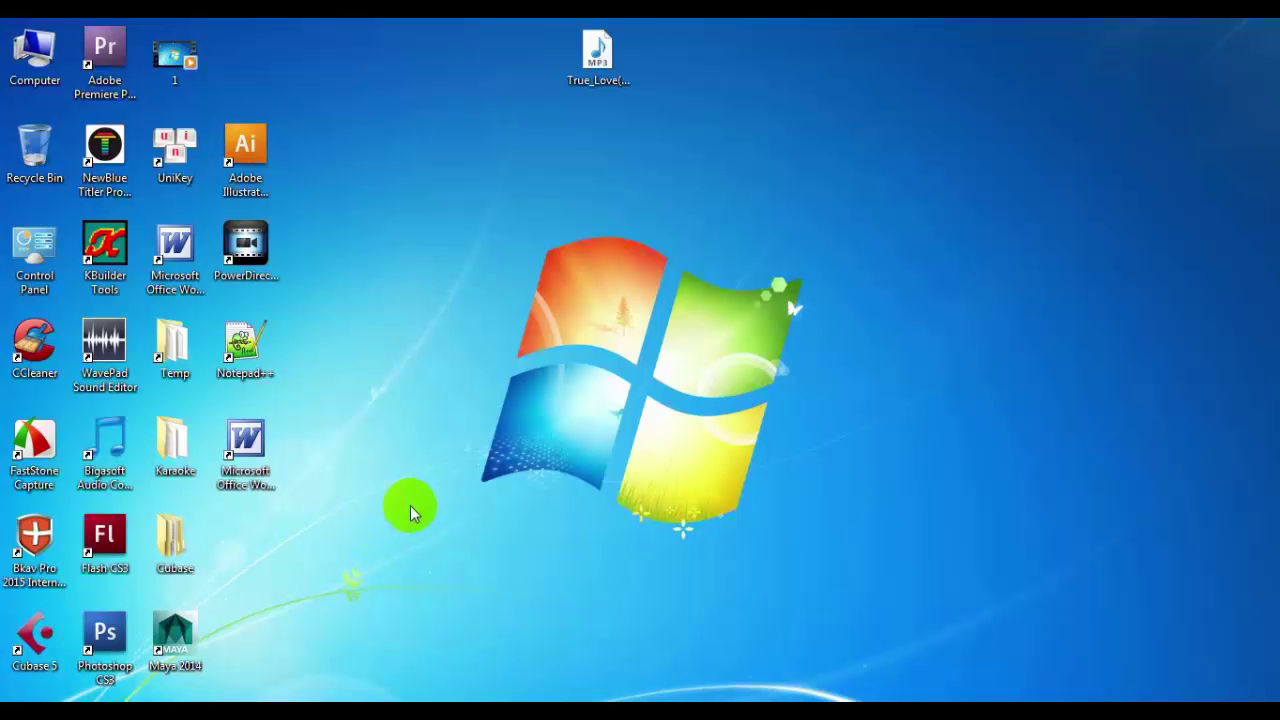
Open the waves-setup folder inside Cubase 5-7\cubase5 on the SETUP (H:) drive
right_click(44, 73)
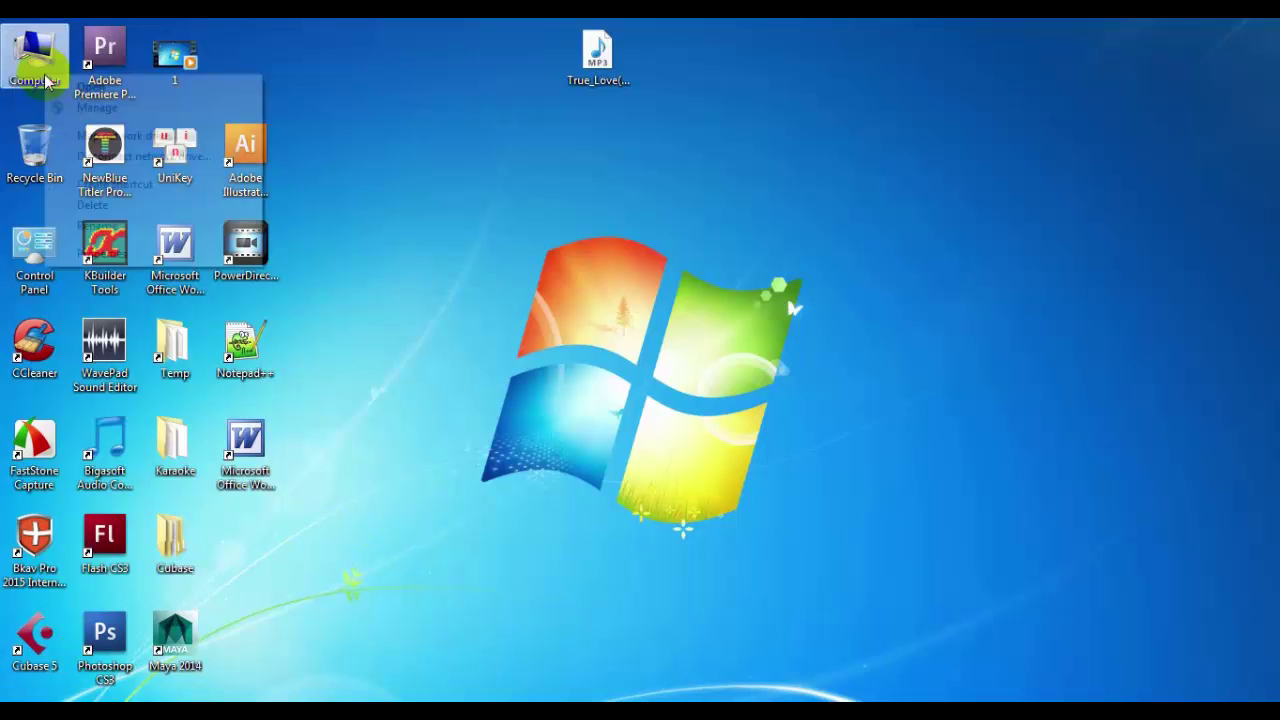
left_click(88, 88)
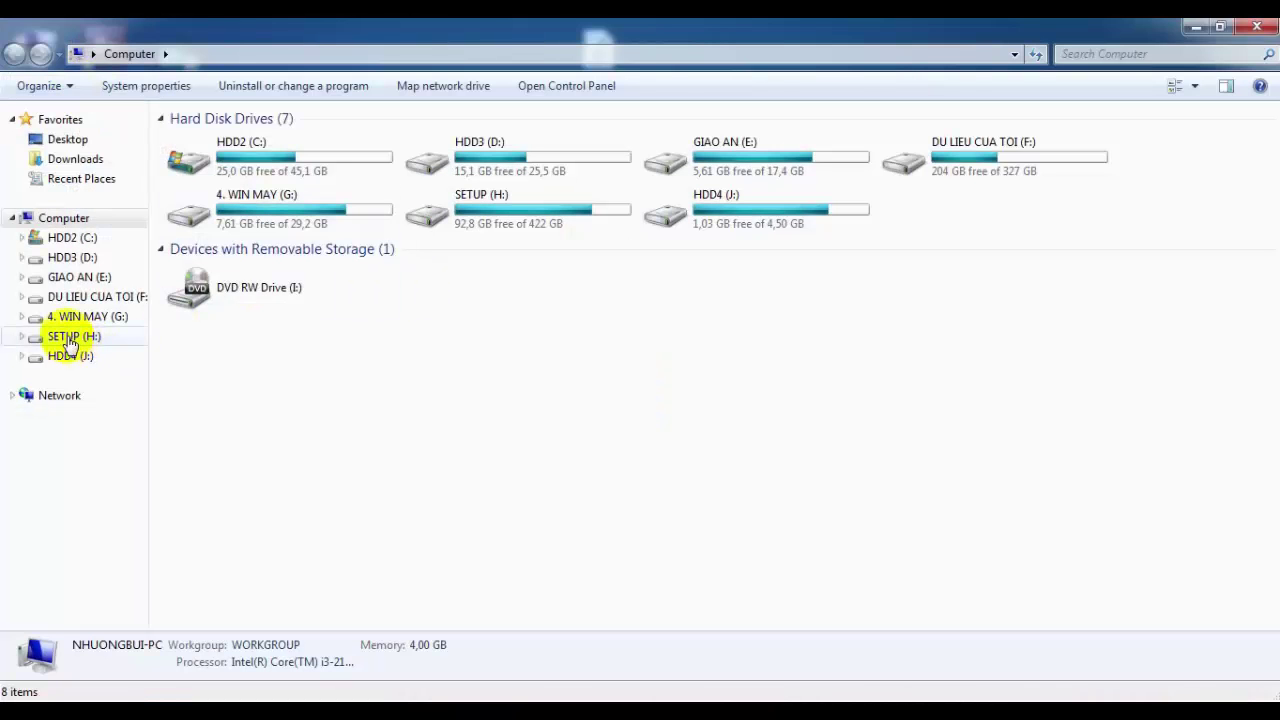
left_click(68, 337)
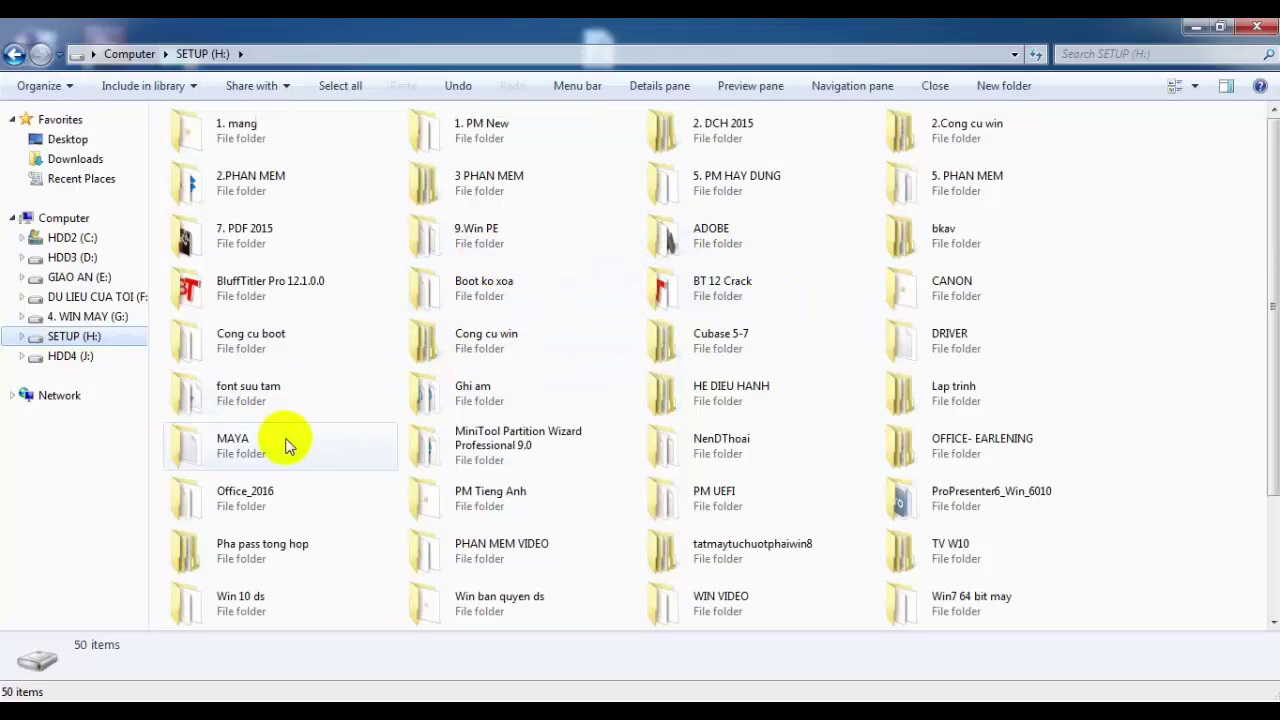
double_click(668, 340)
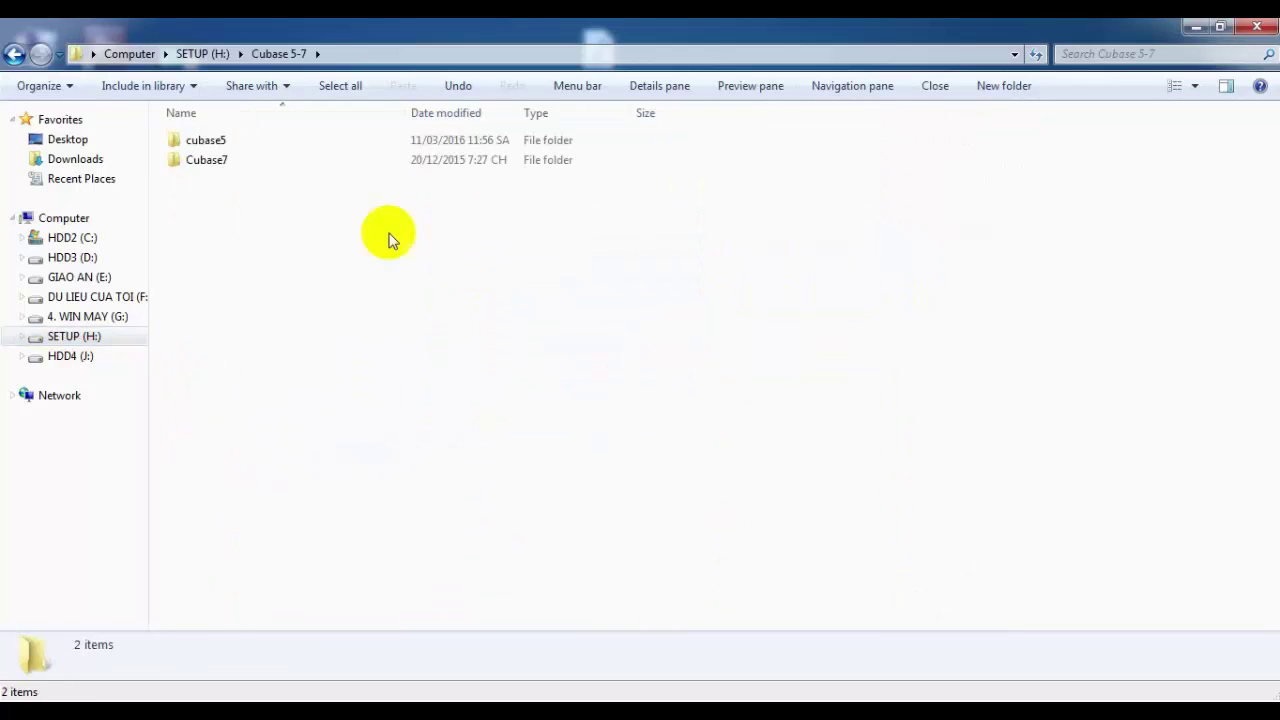
double_click(207, 141)
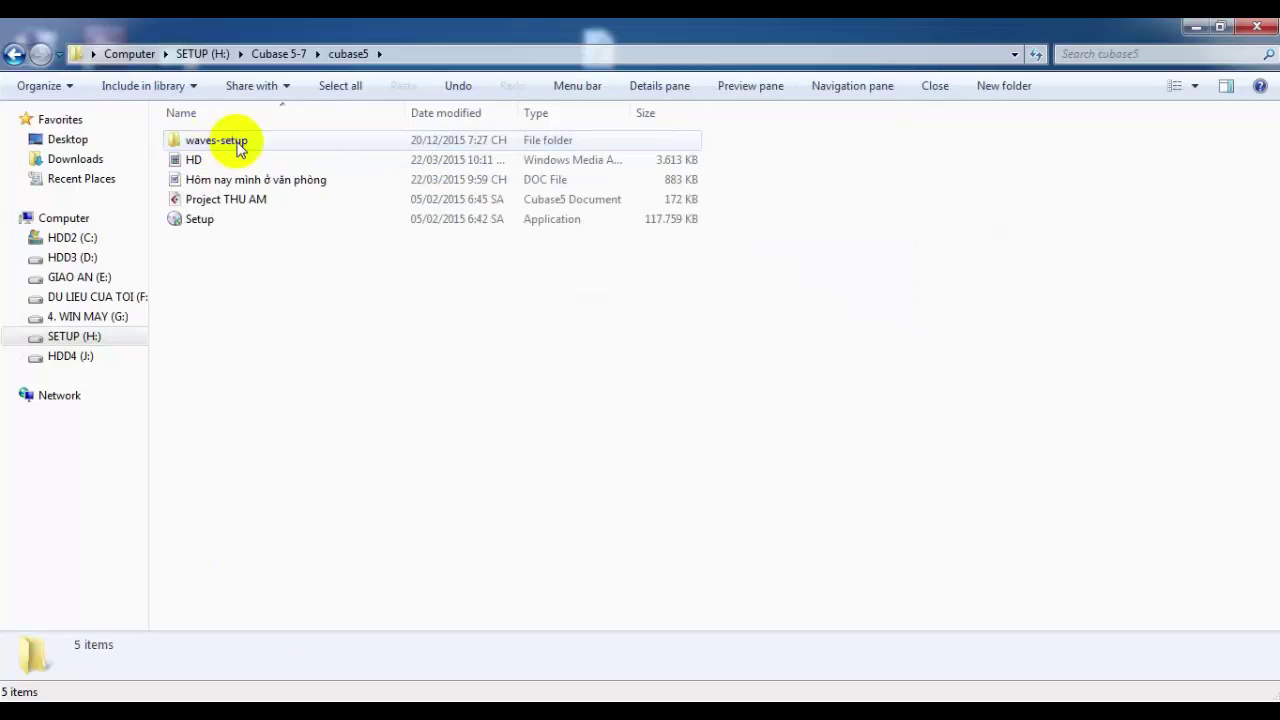
left_click(201, 139)
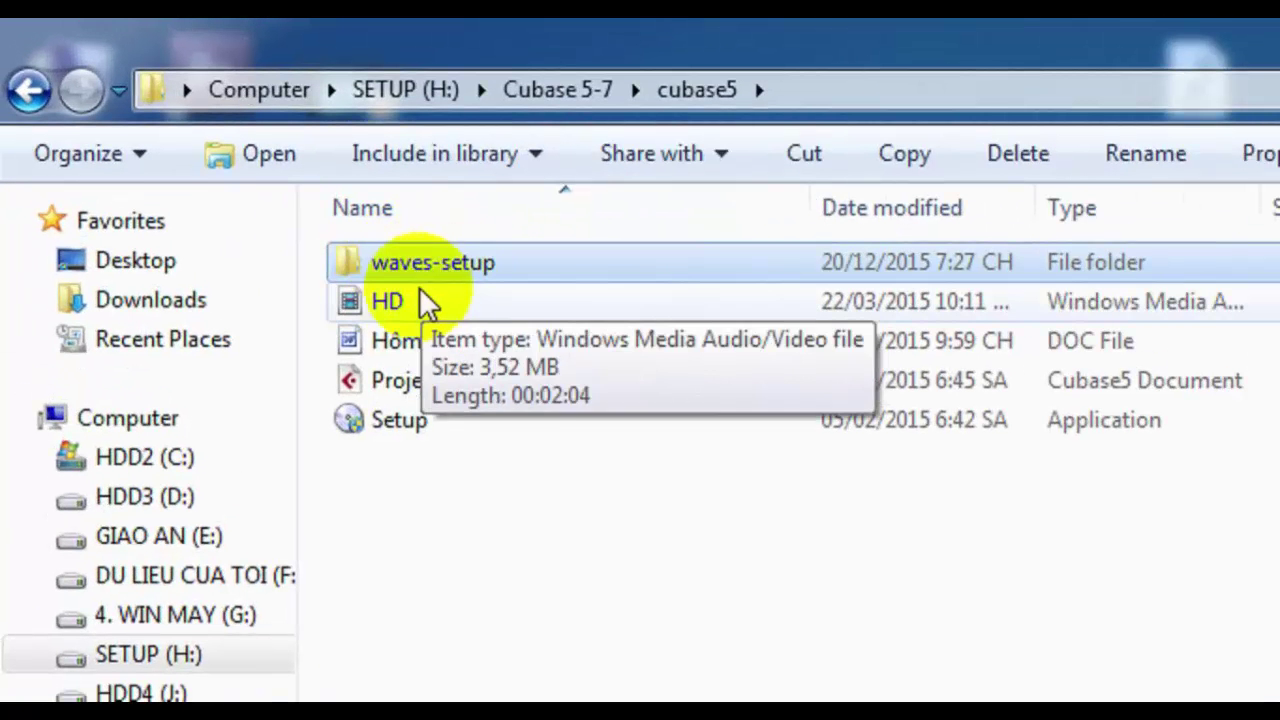
mouse_move(411, 264)
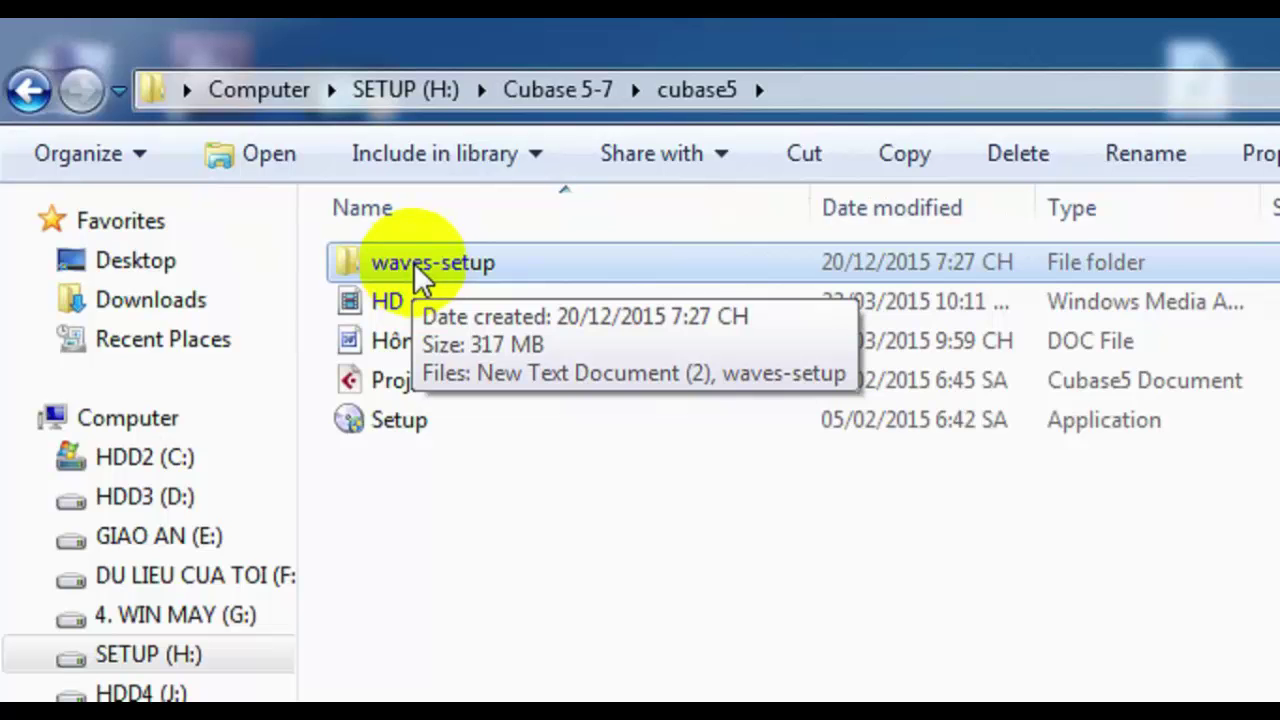
double_click(413, 262)
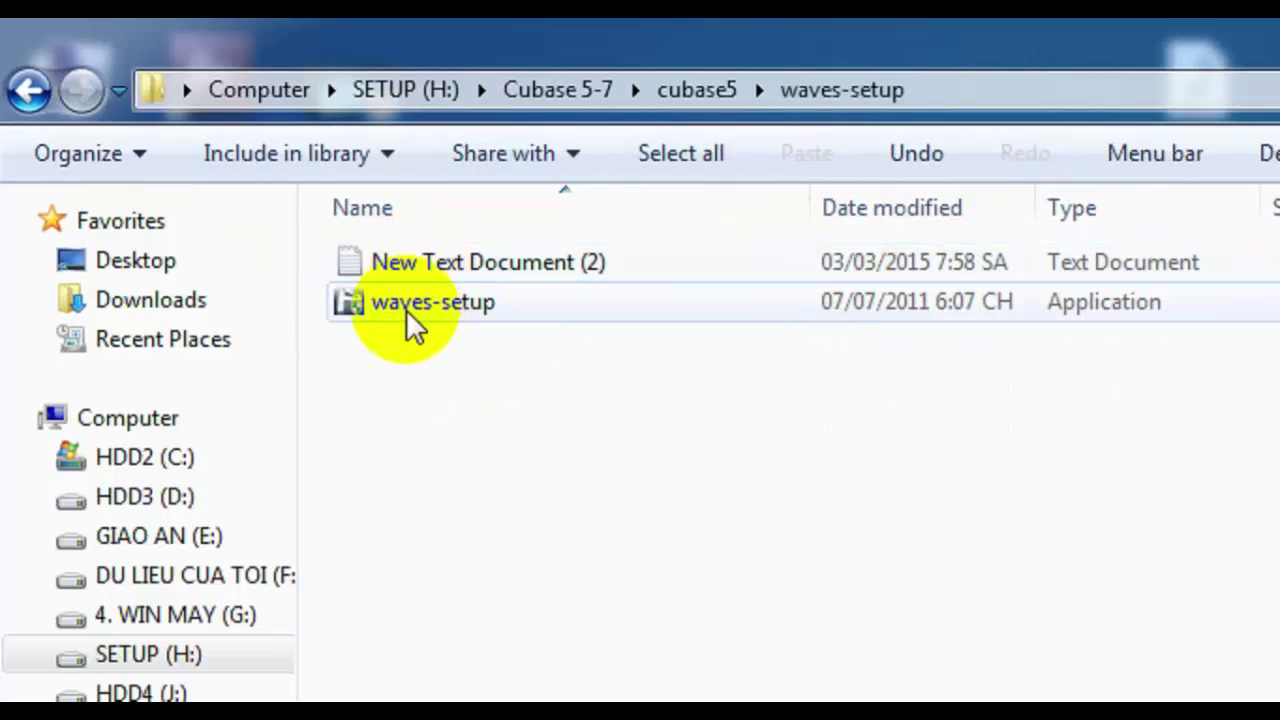
mouse_move(407, 311)
mouse_move(378, 304)
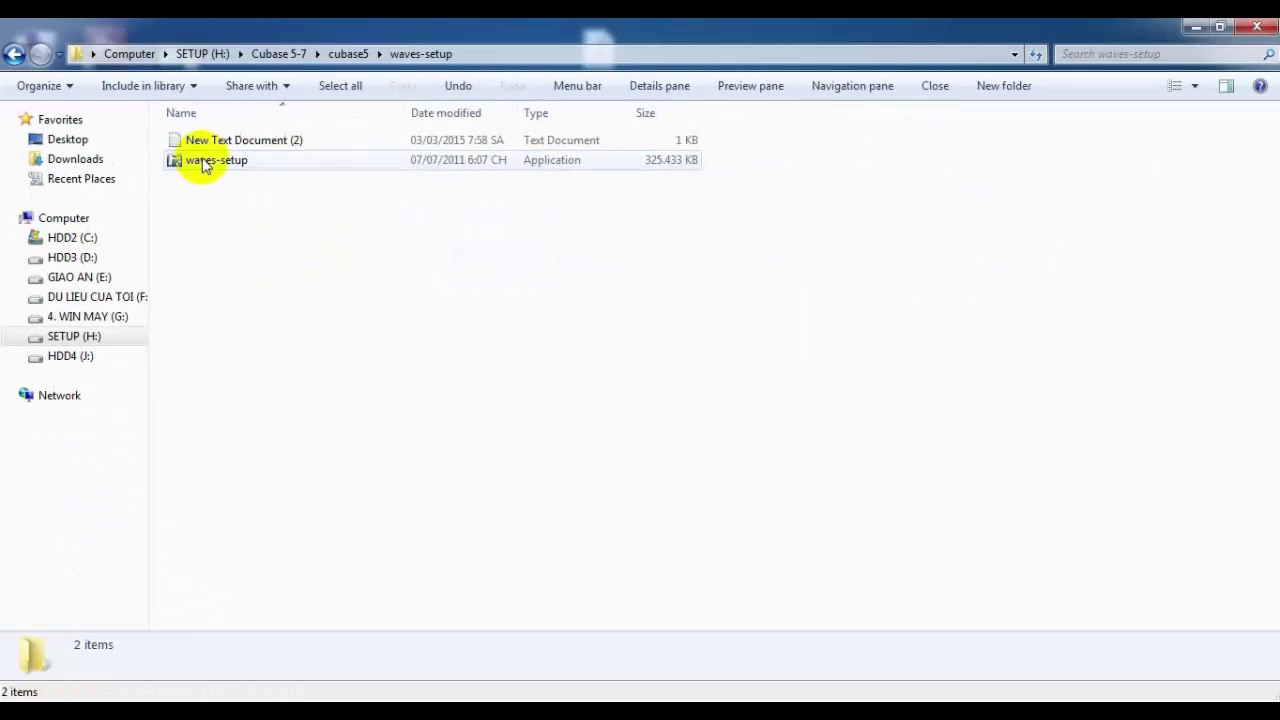
Run the waves-setup application and install Waves Mercury Bundle with the VST and RTAS/TDM formats in the default folders, closing the folder window
double_click(203, 165)
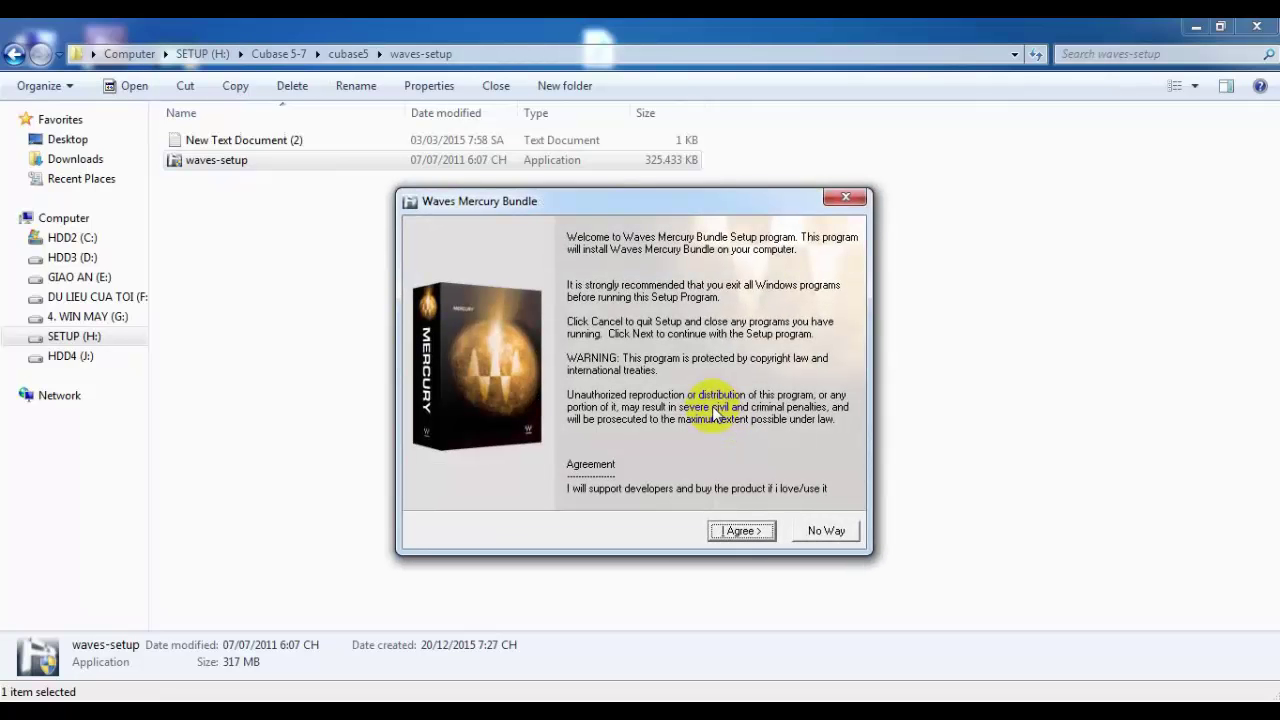
left_click(735, 535)
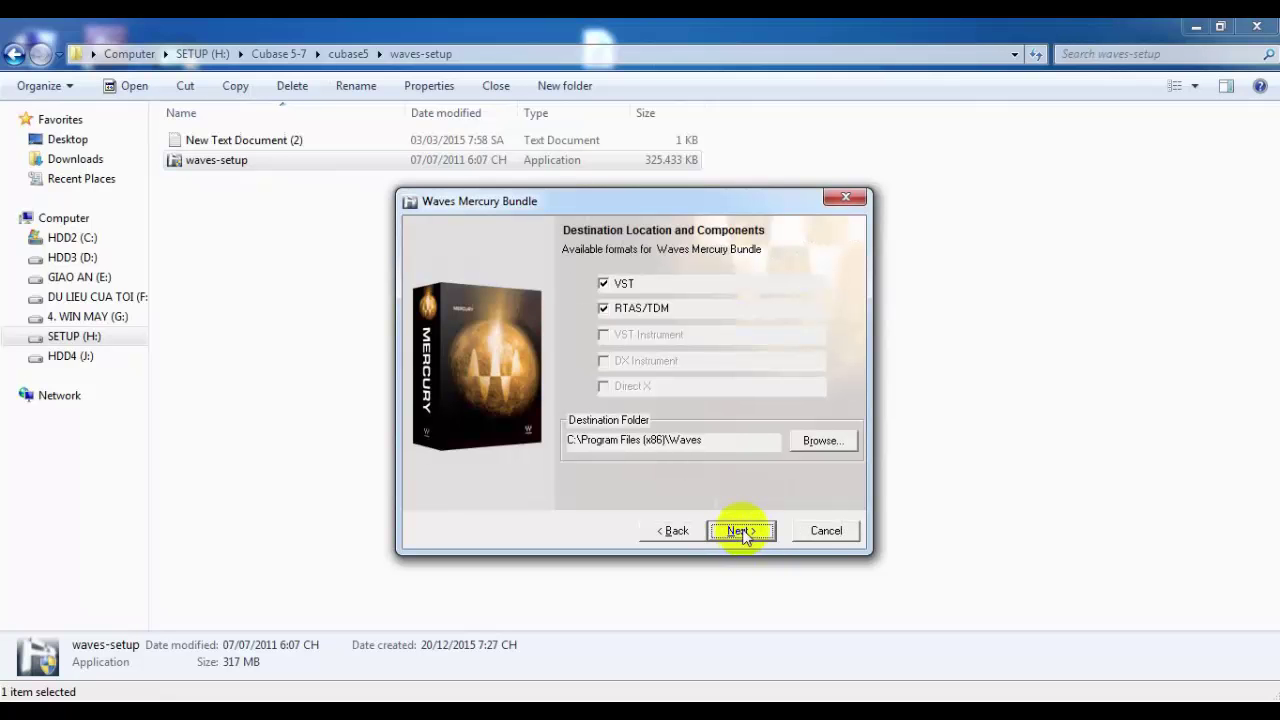
left_click(740, 532)
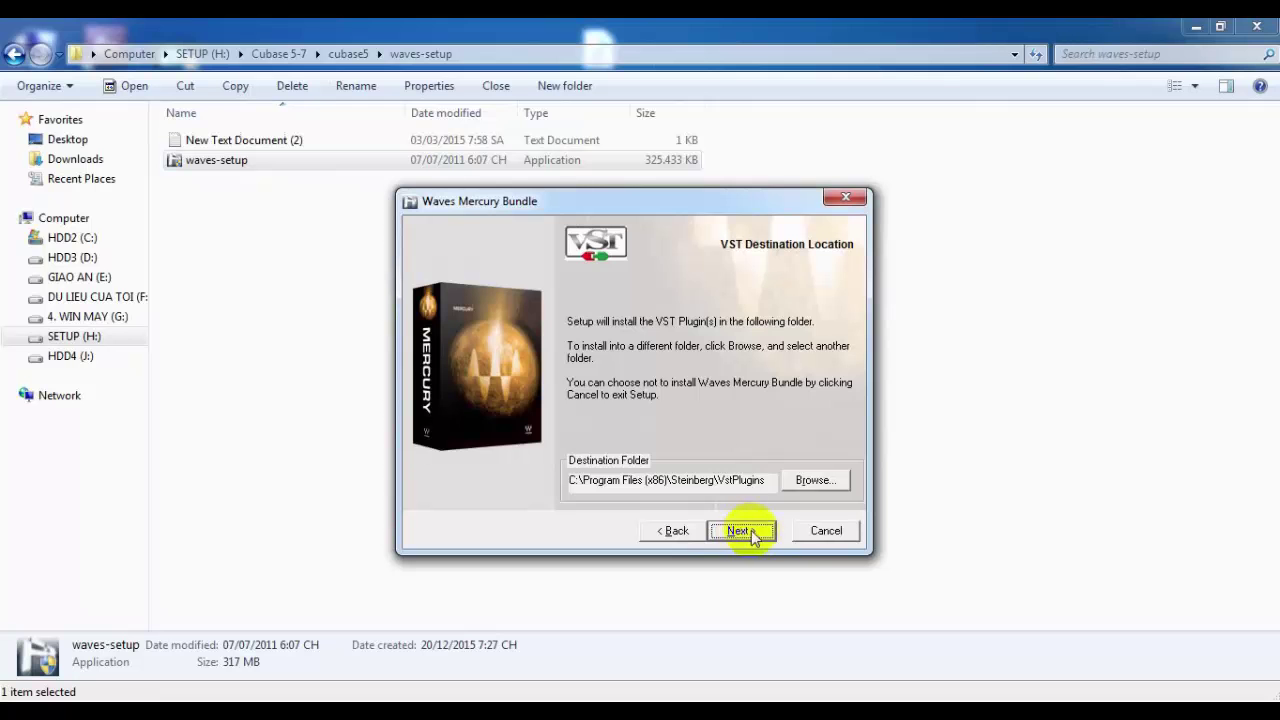
left_click(740, 531)
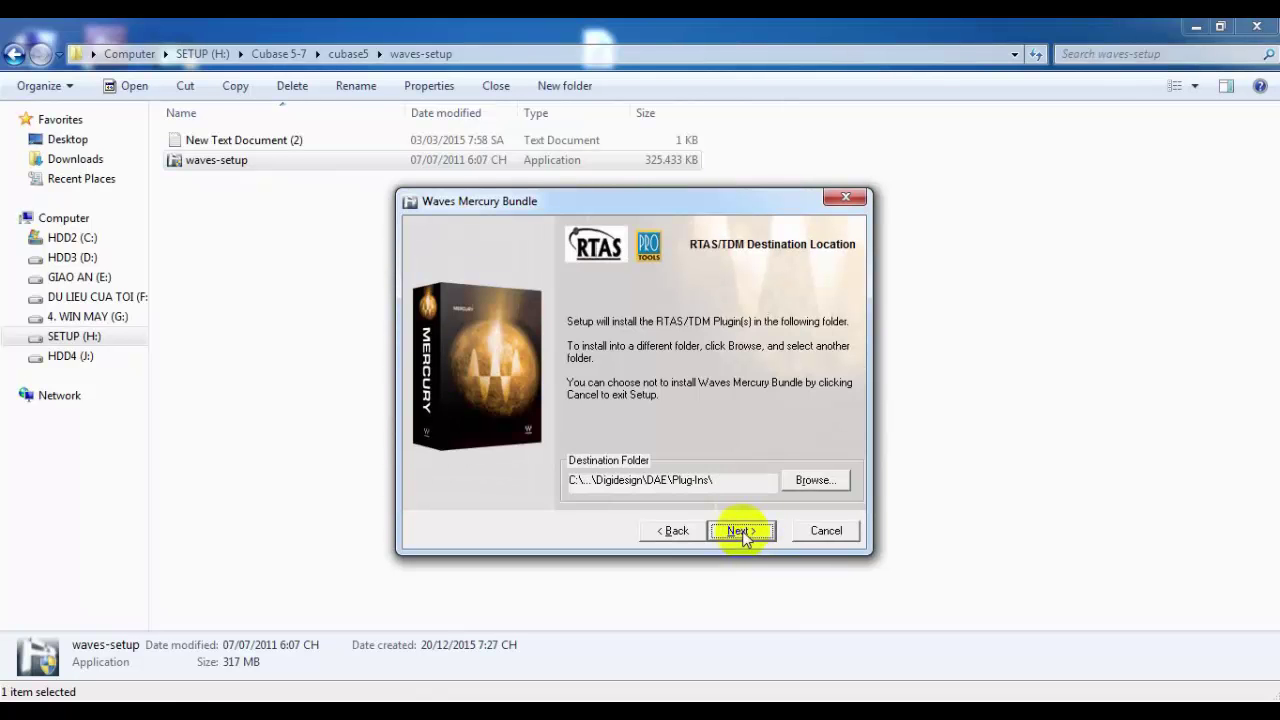
left_click(740, 531)
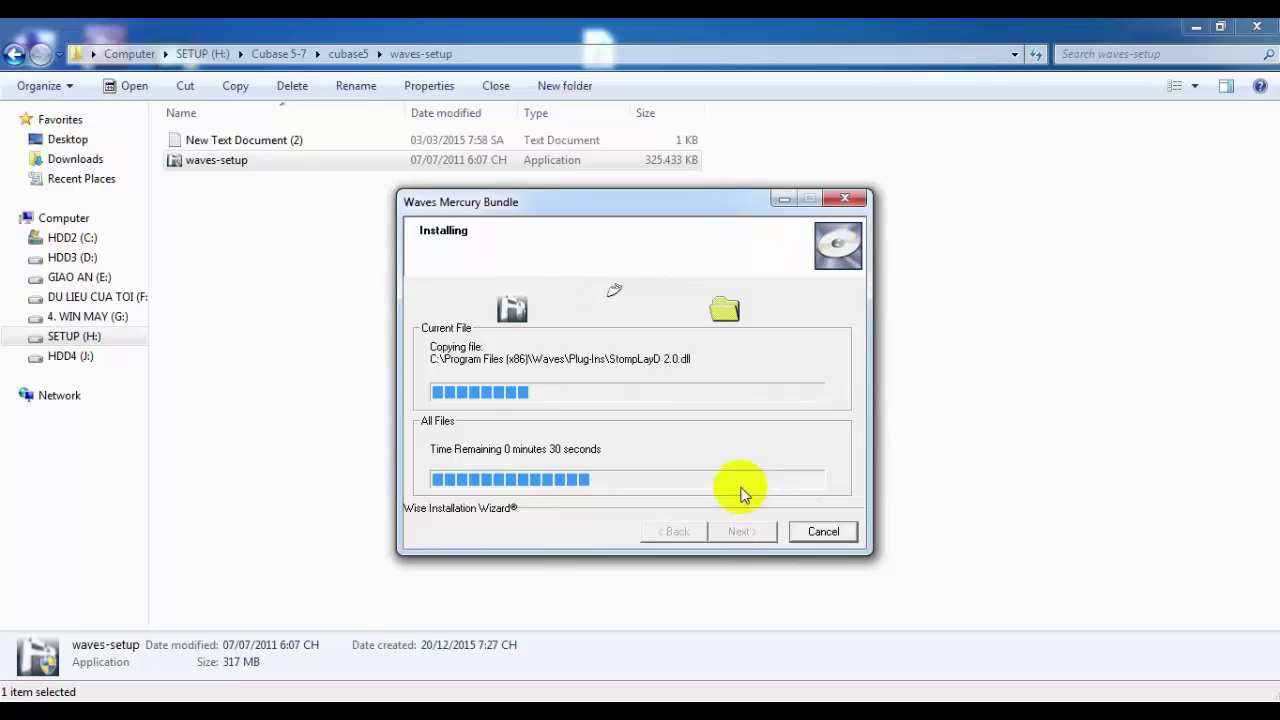
left_click(1256, 30)
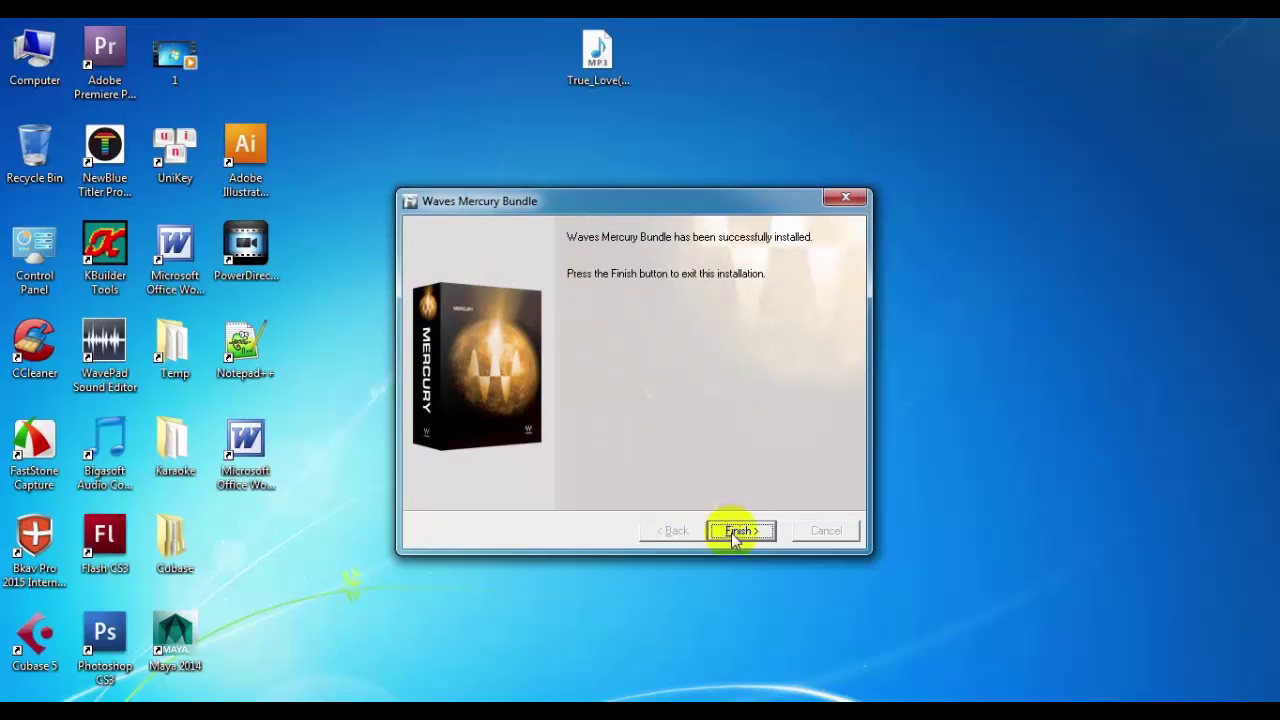
left_click(738, 531)
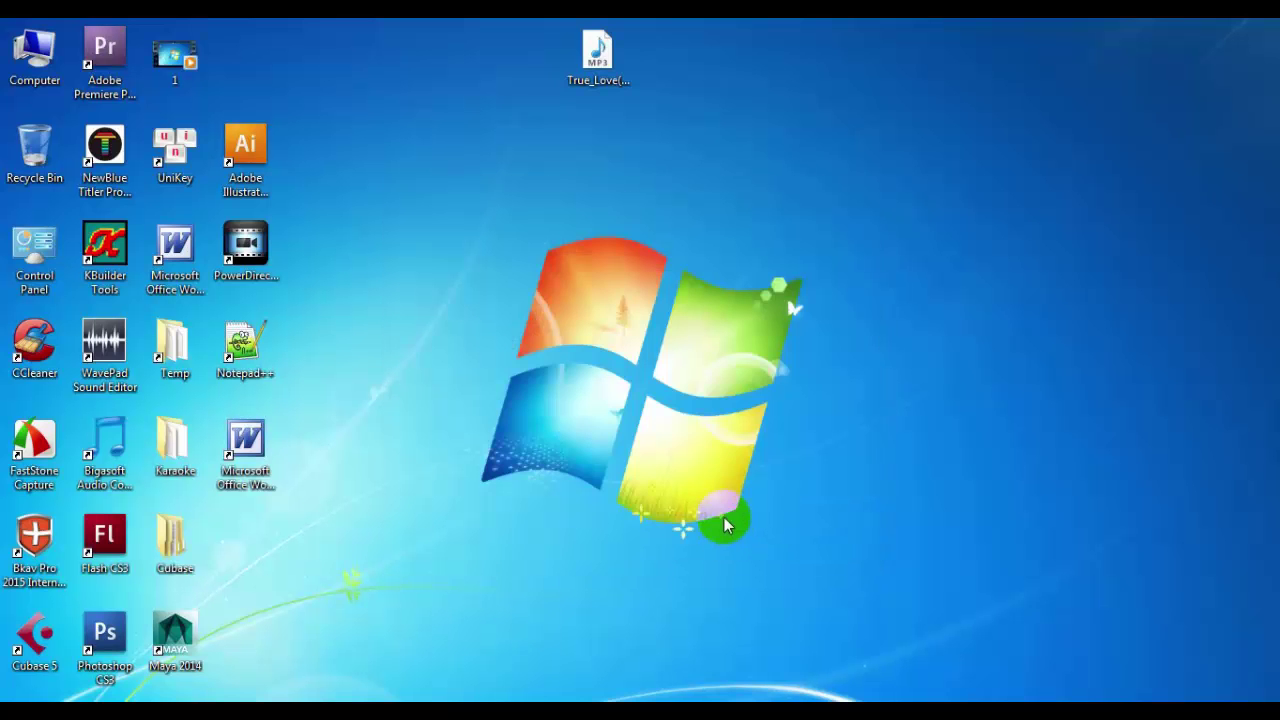
Launch Cubase 5 from the remote computer's desktop in the TeamViewer session
double_click(37, 630)
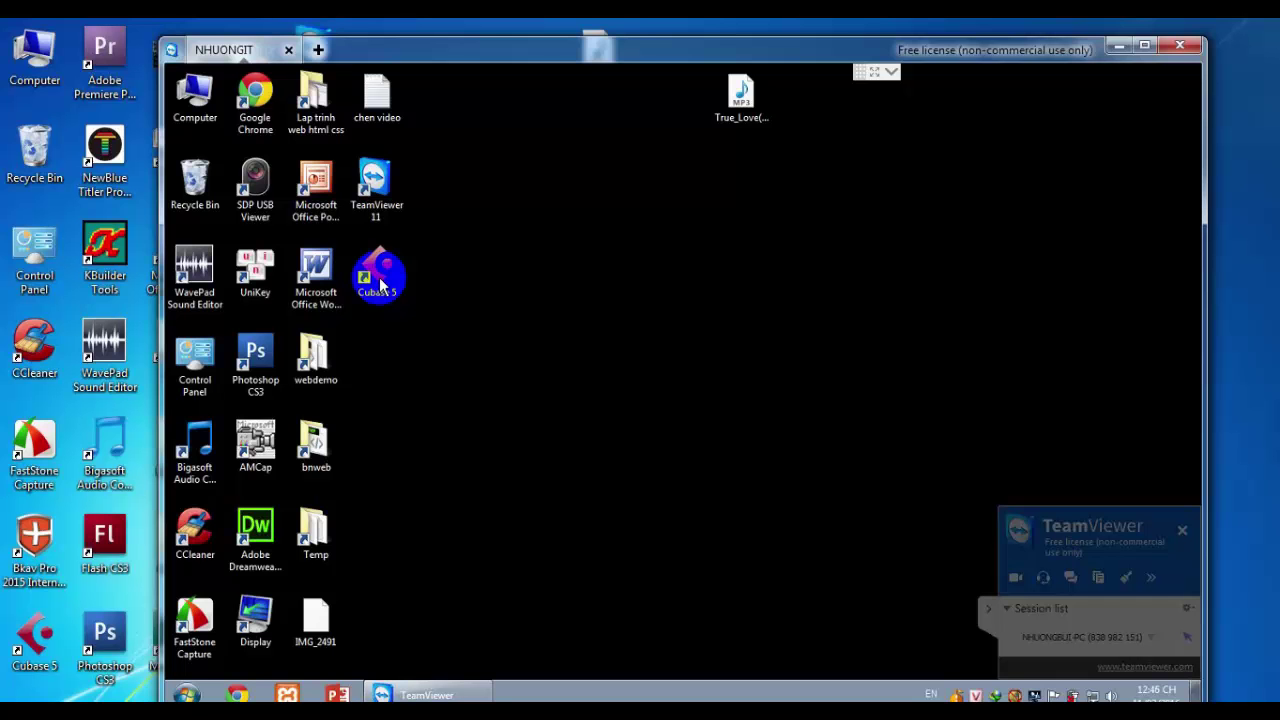
left_click(490, 50)
left_click_drag(490, 50, 491, 39)
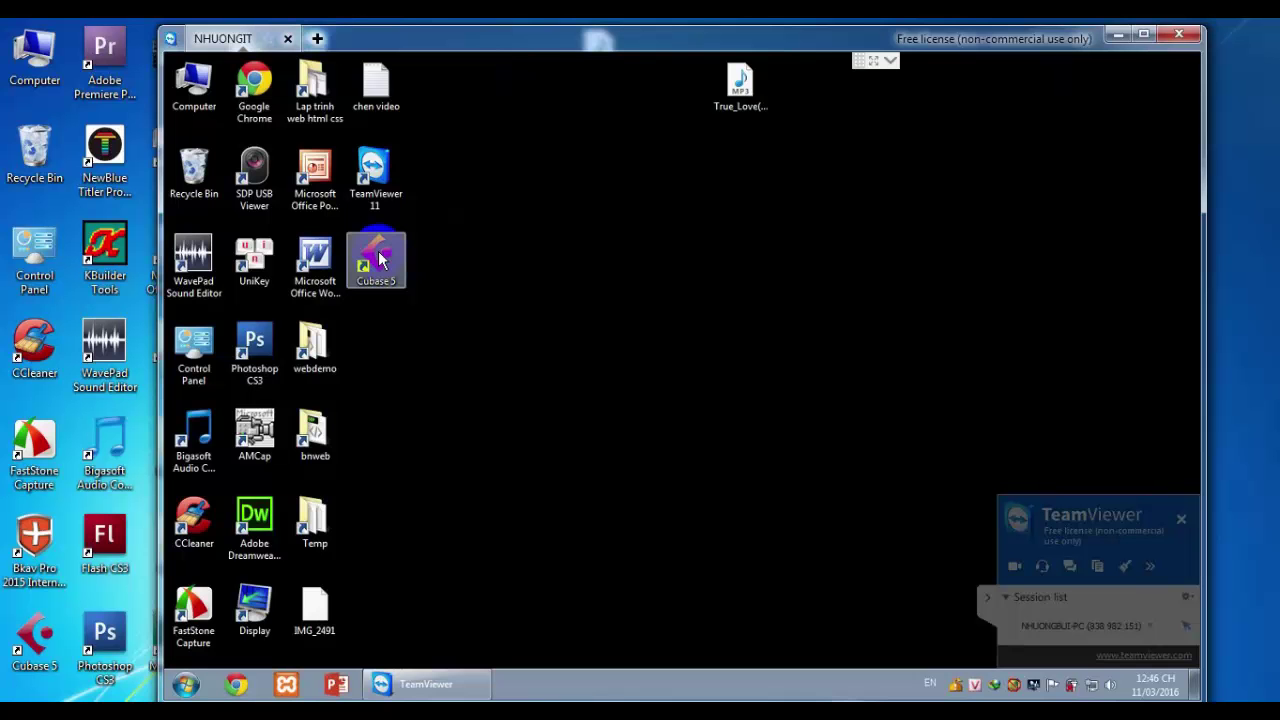
right_click(380, 258)
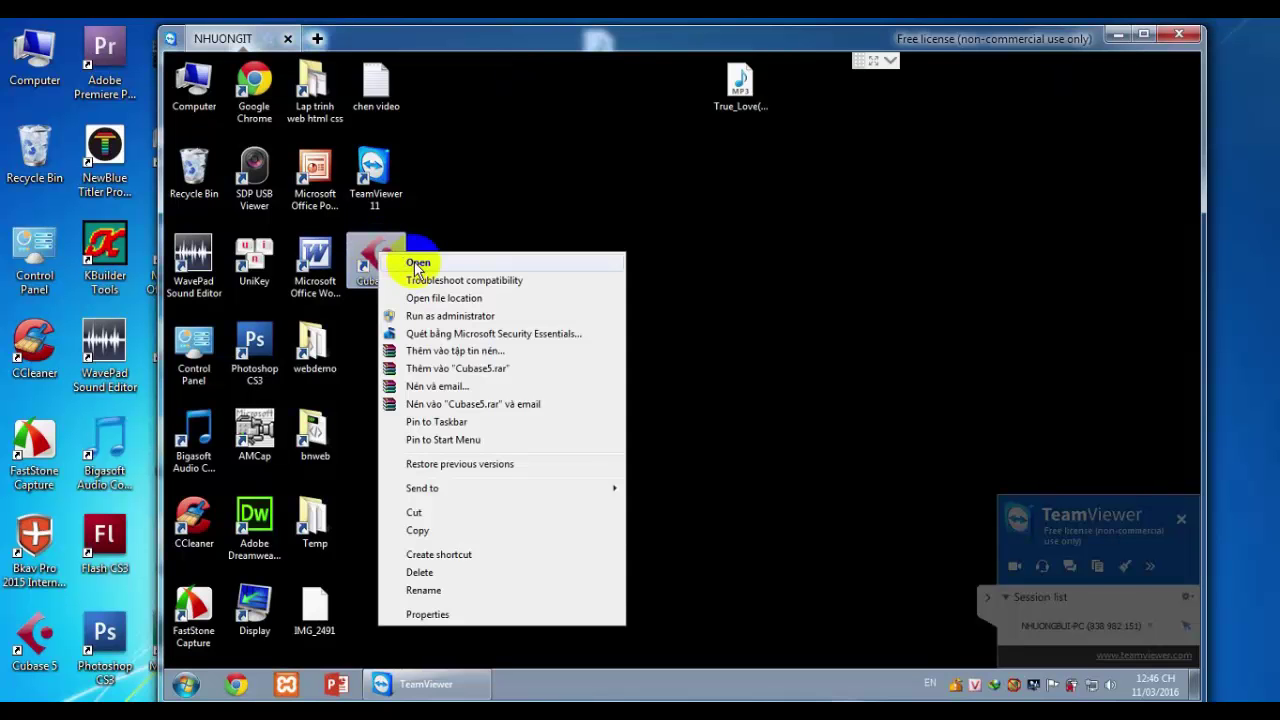
left_click(418, 262)
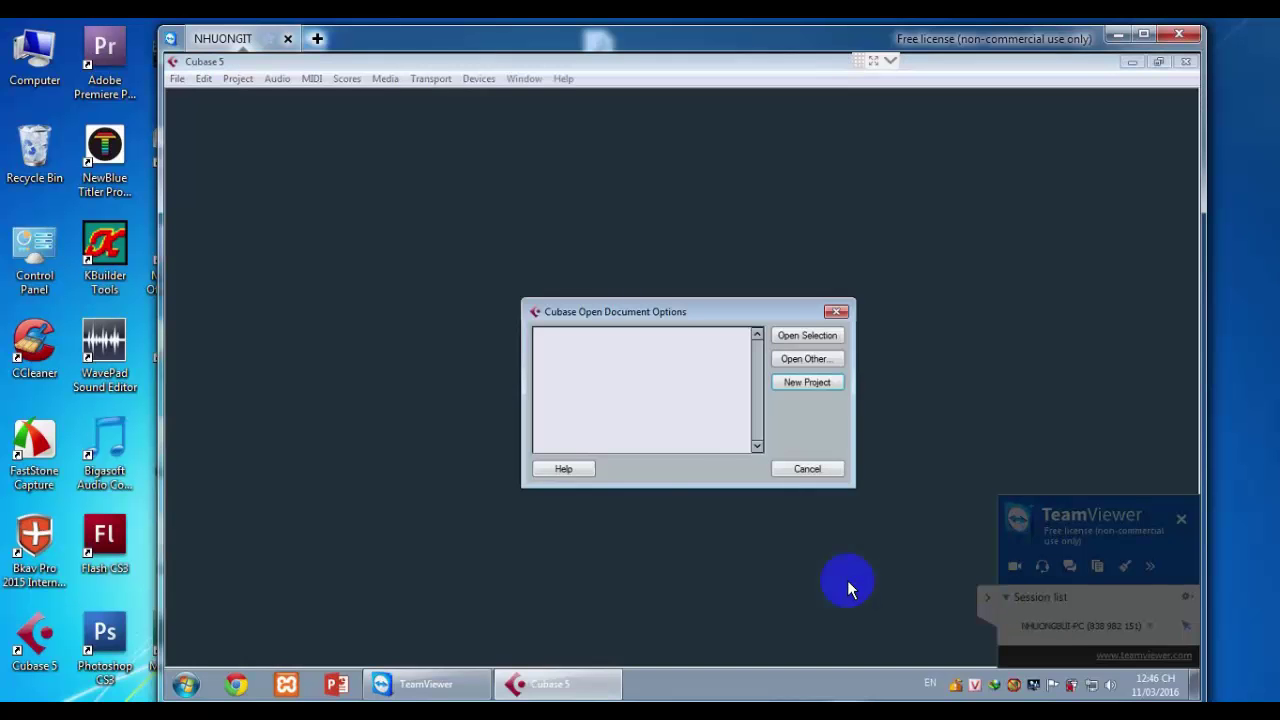
Create a new project from the Empty template in a new Desktop folder named ketqua, and postpone the product registration
left_click(988, 598)
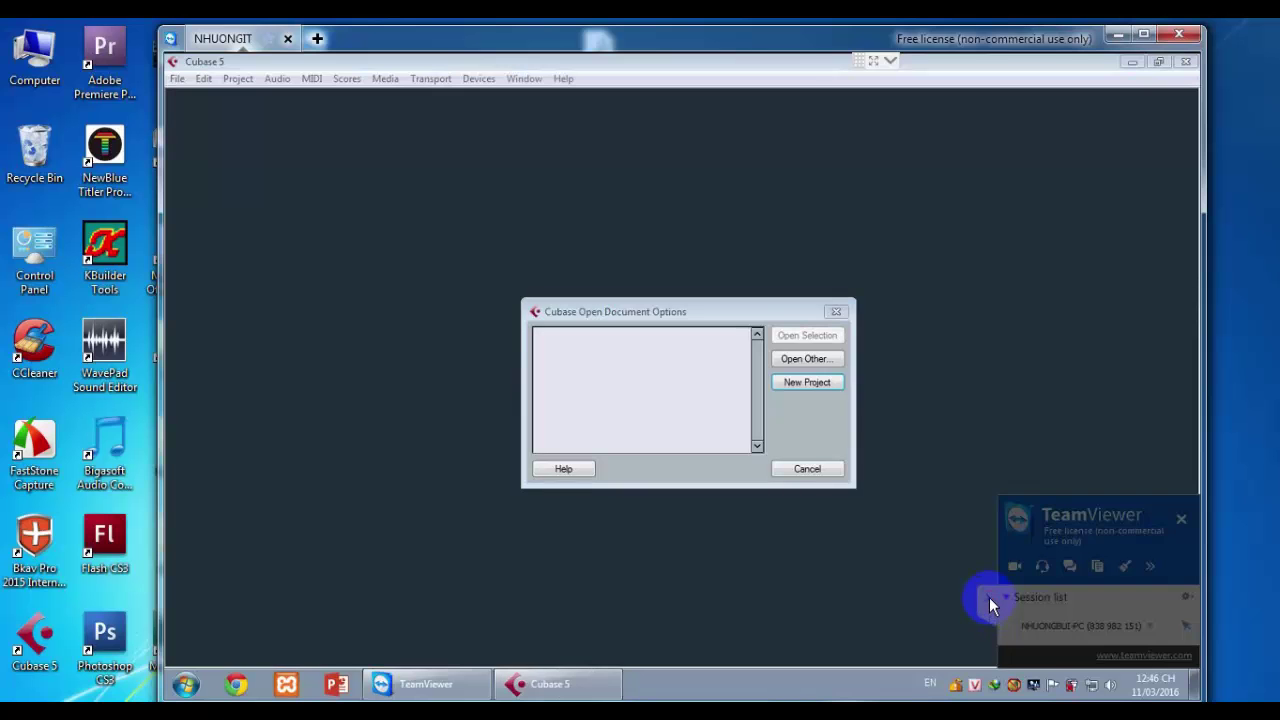
left_click(799, 384)
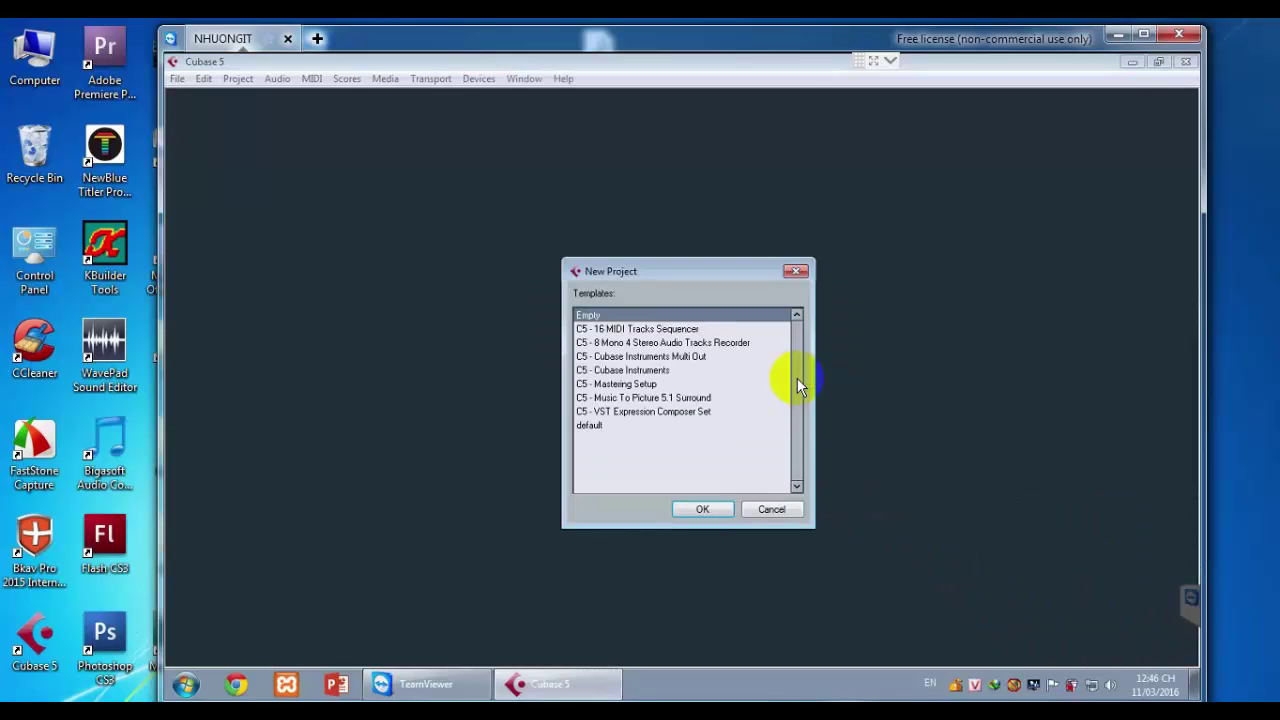
left_click(709, 508)
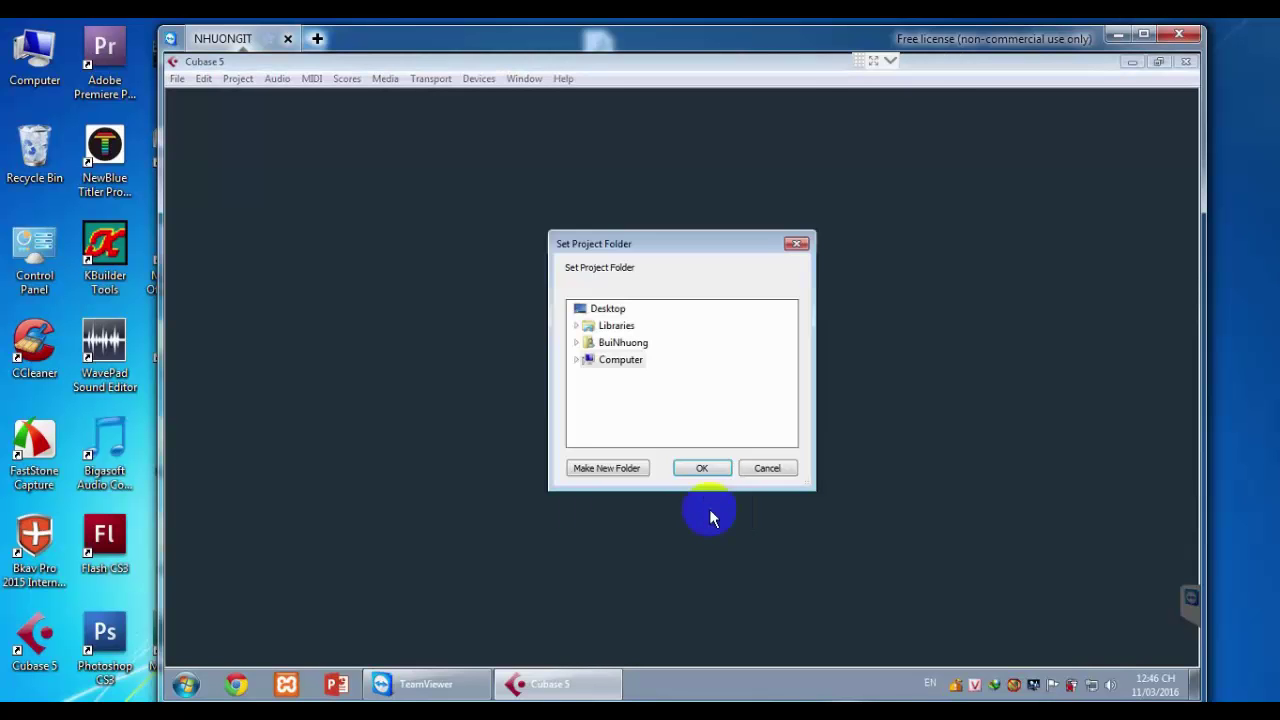
left_click(608, 310)
left_click(622, 470)
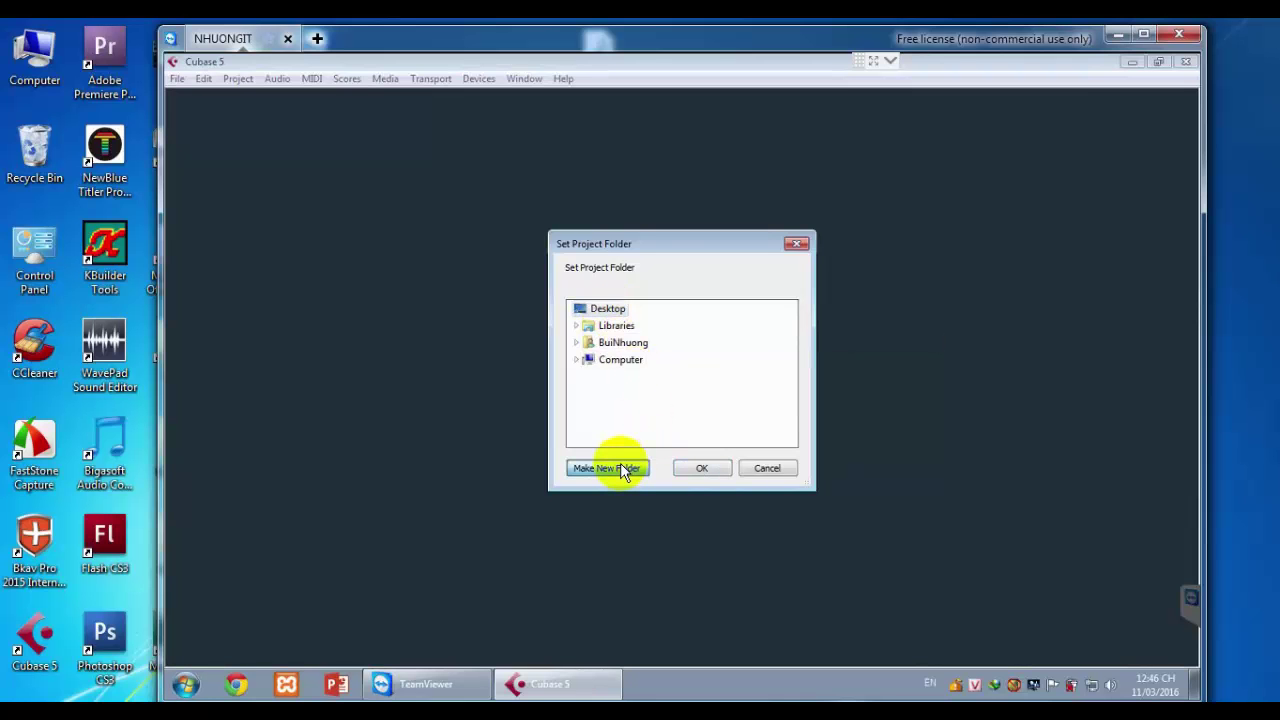
key("BackSpace")
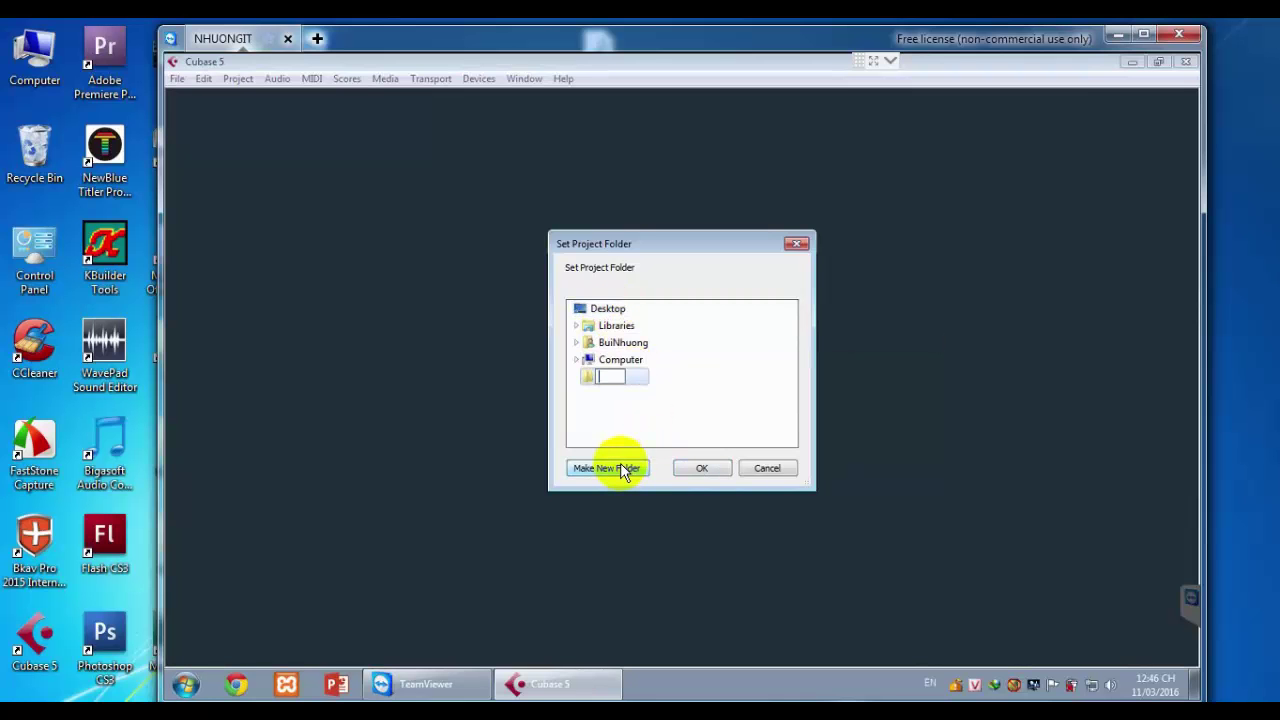
type("ketqua")
left_click(704, 467)
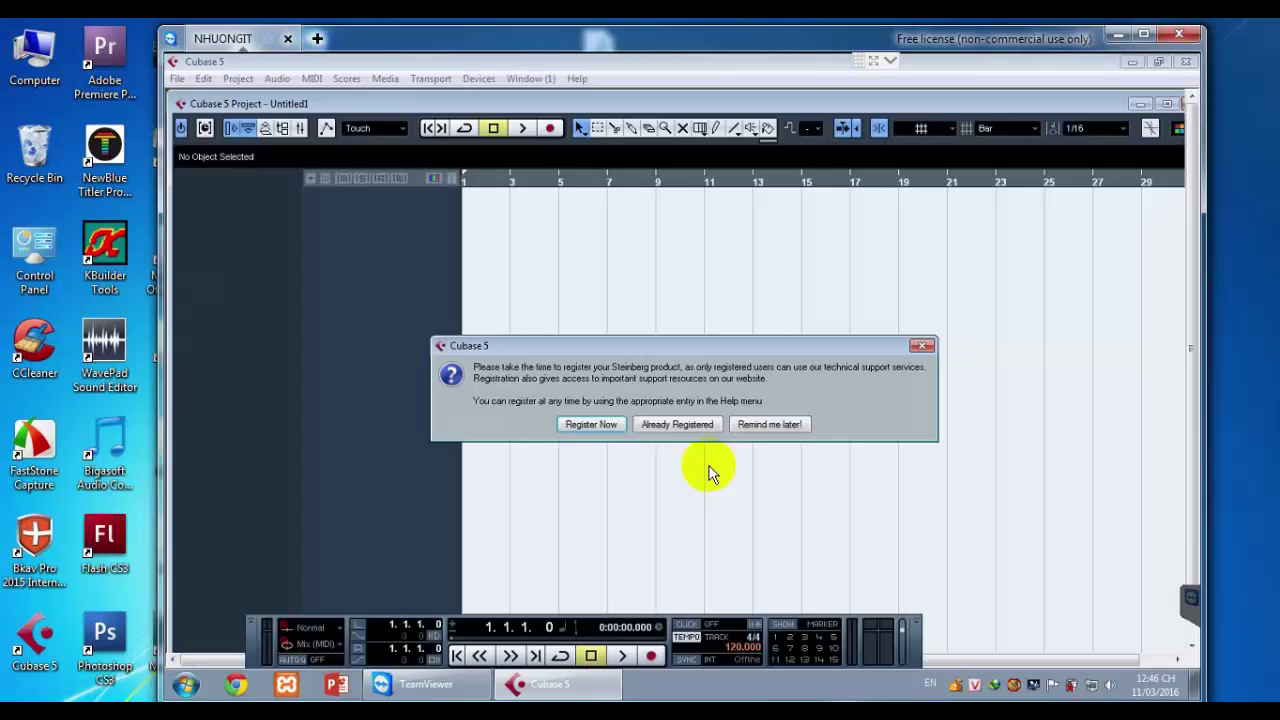
left_click(770, 426)
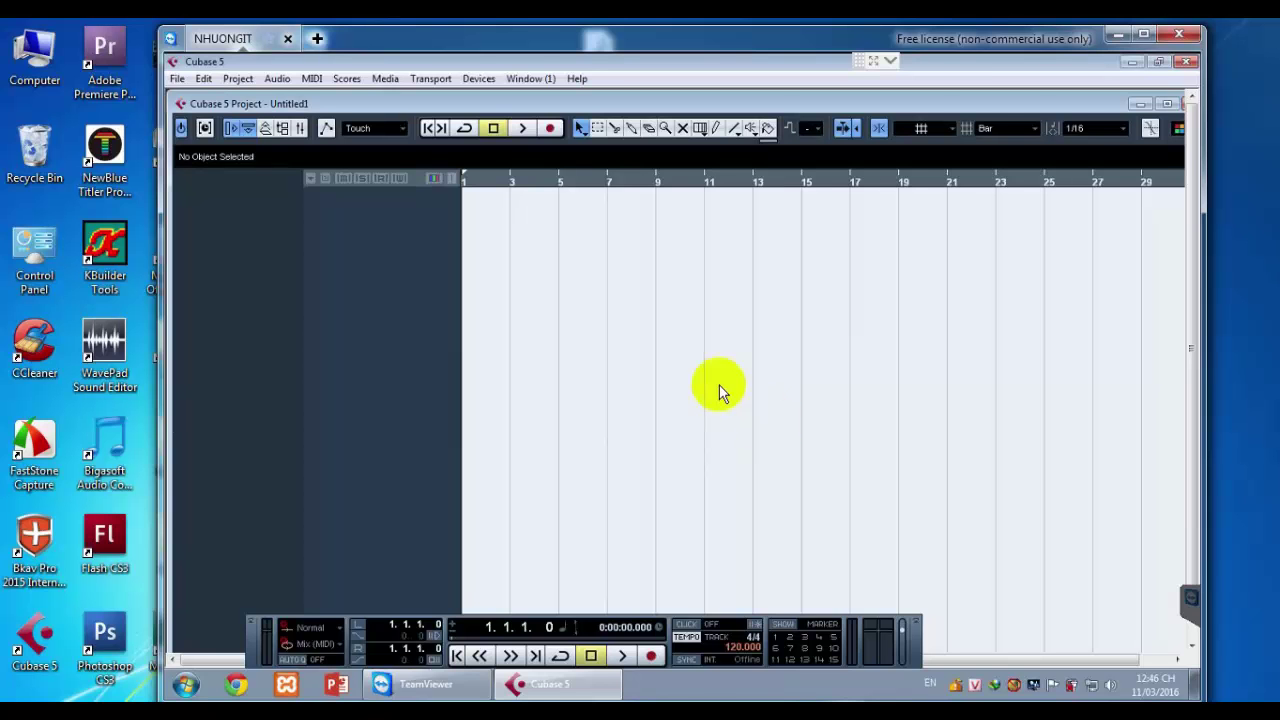
Open the VST 2.x plug-in paths list from the Plug-in Information window
left_click(474, 80)
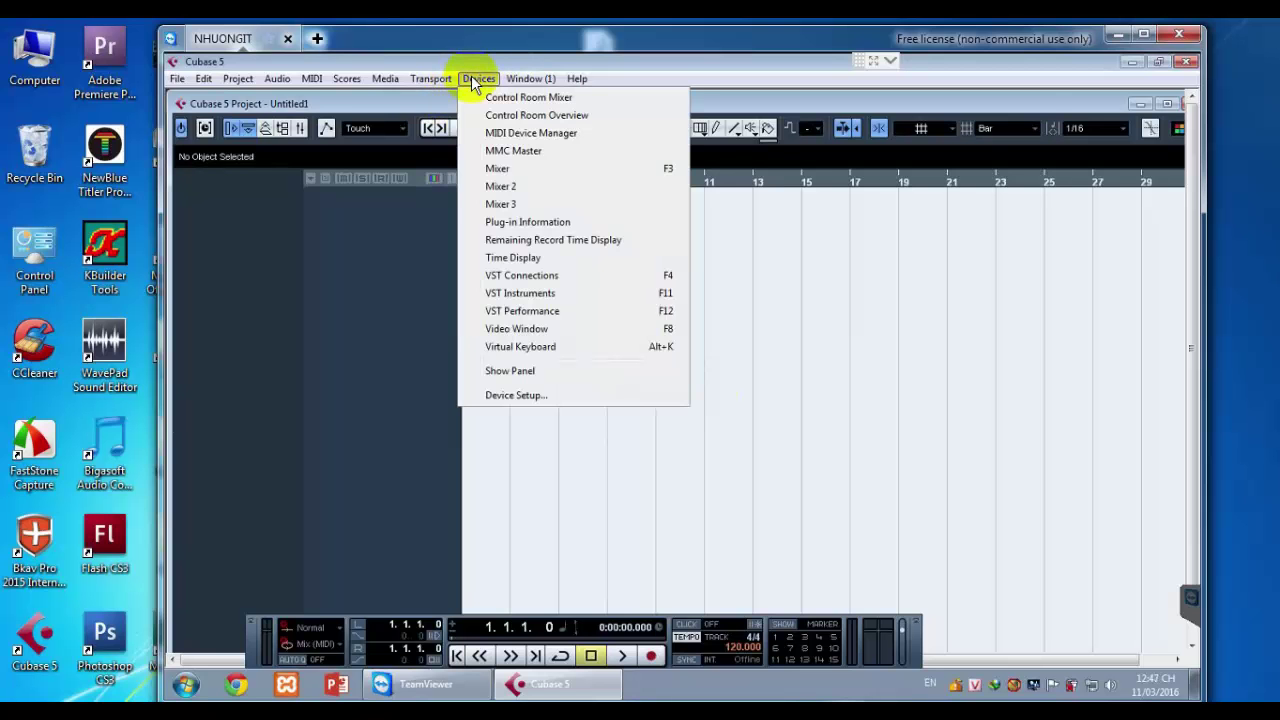
left_click(523, 224)
left_click_drag(624, 266, 622, 216)
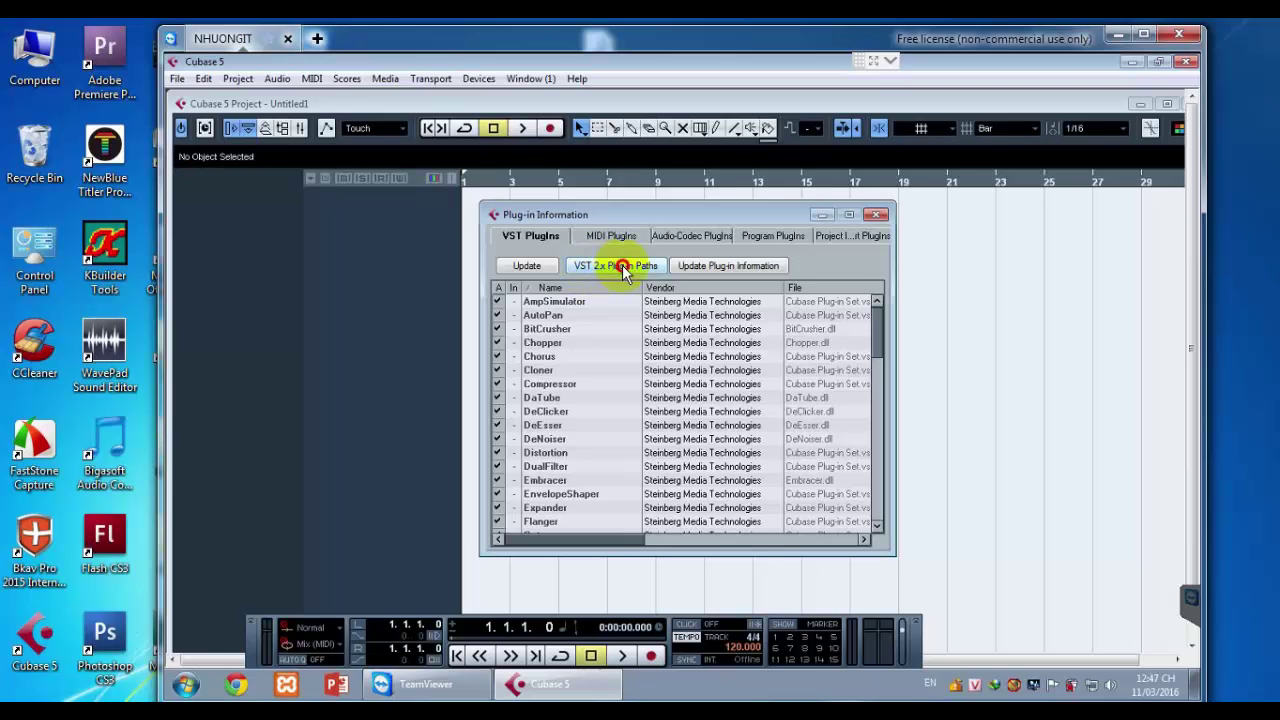
left_click(619, 267)
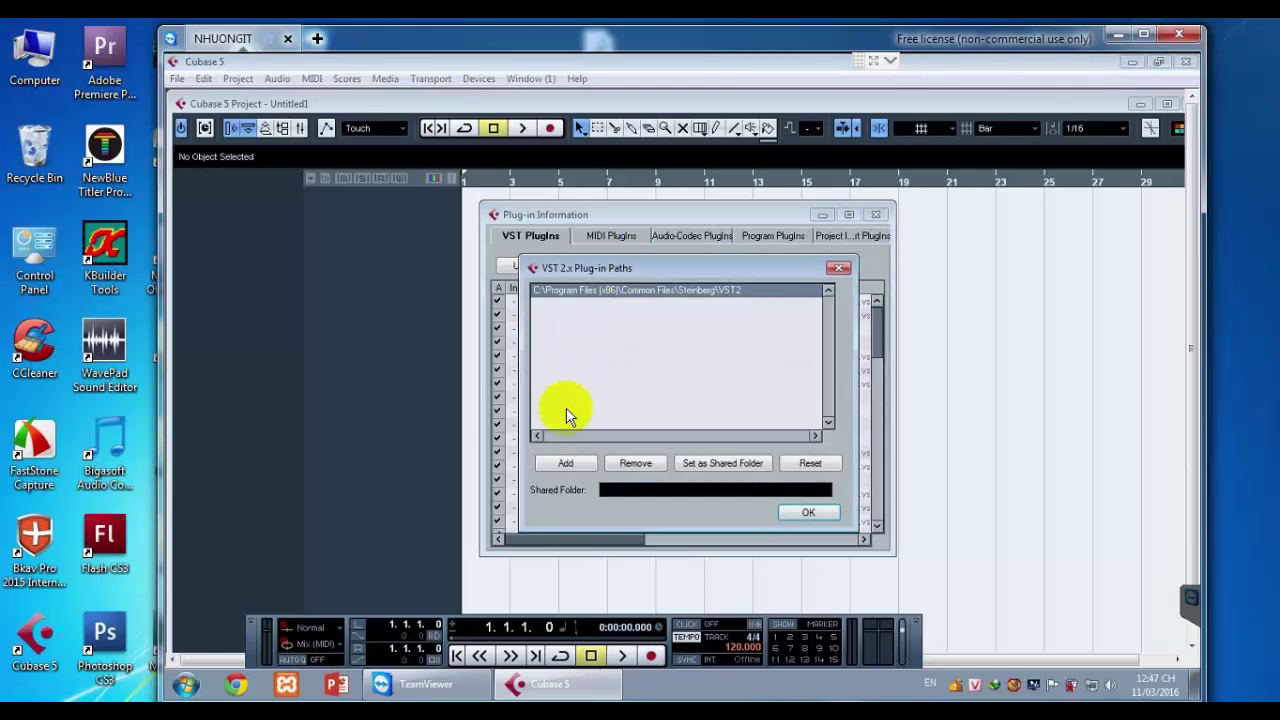
Add C:\Program Files (x86)\Steinberg\VstPlugins to the VST 2.x plug-in paths and confirm the path list
left_click(568, 465)
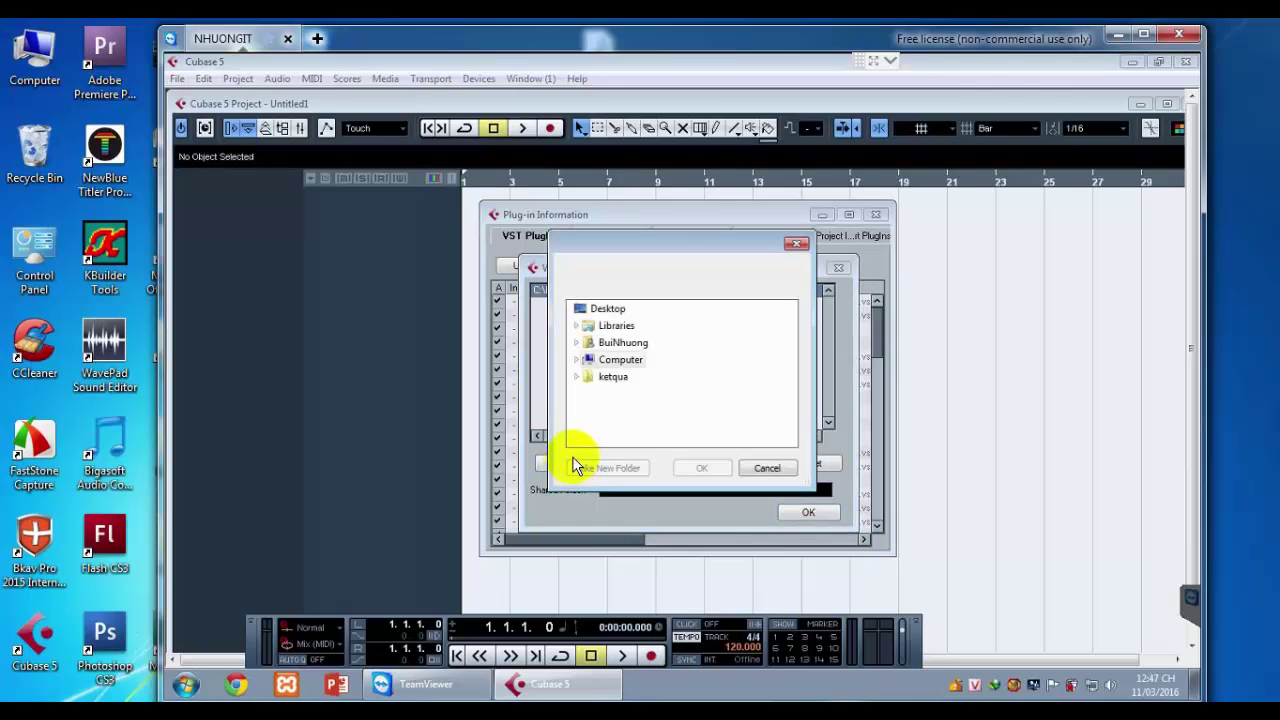
left_click(584, 360)
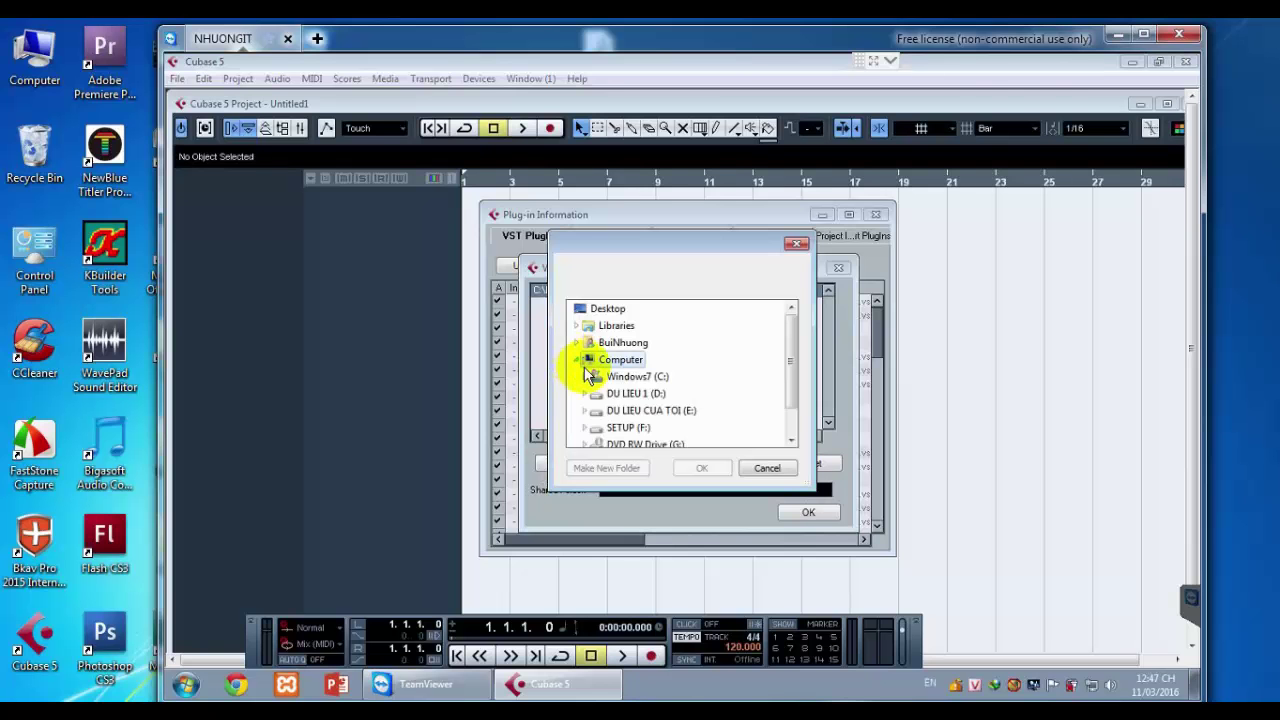
left_click(584, 376)
left_click(584, 376)
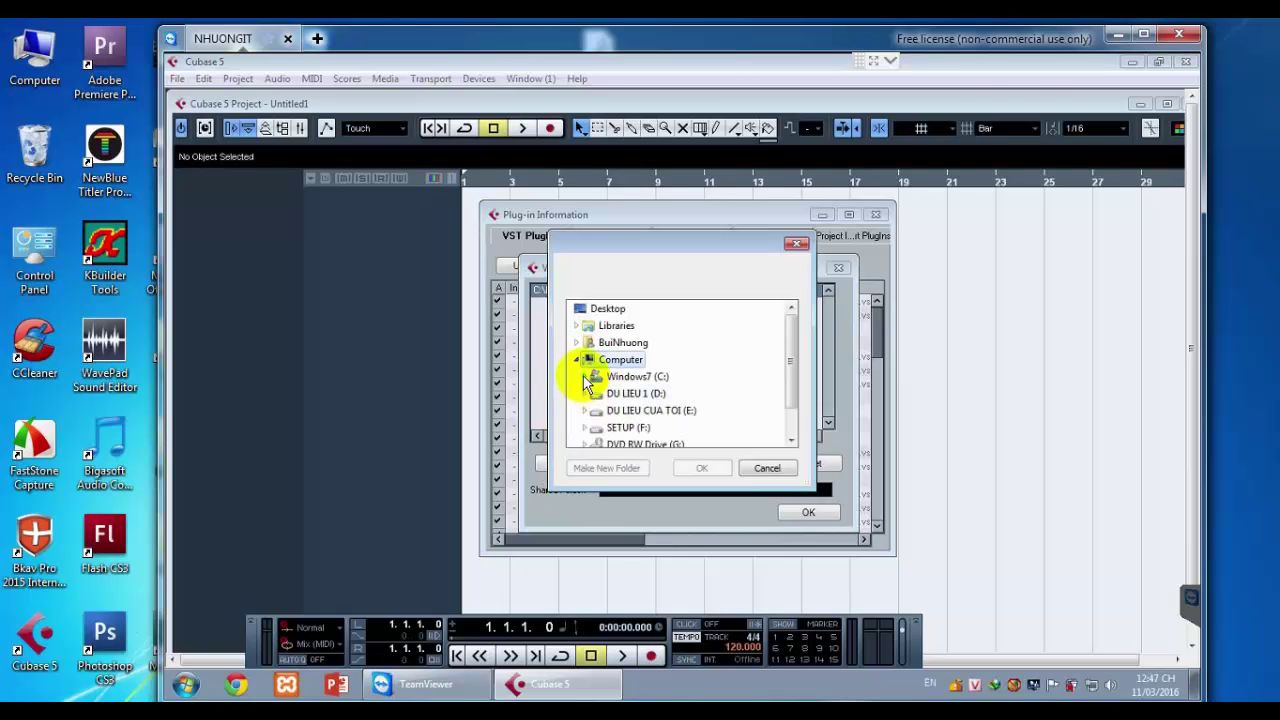
left_click(585, 377)
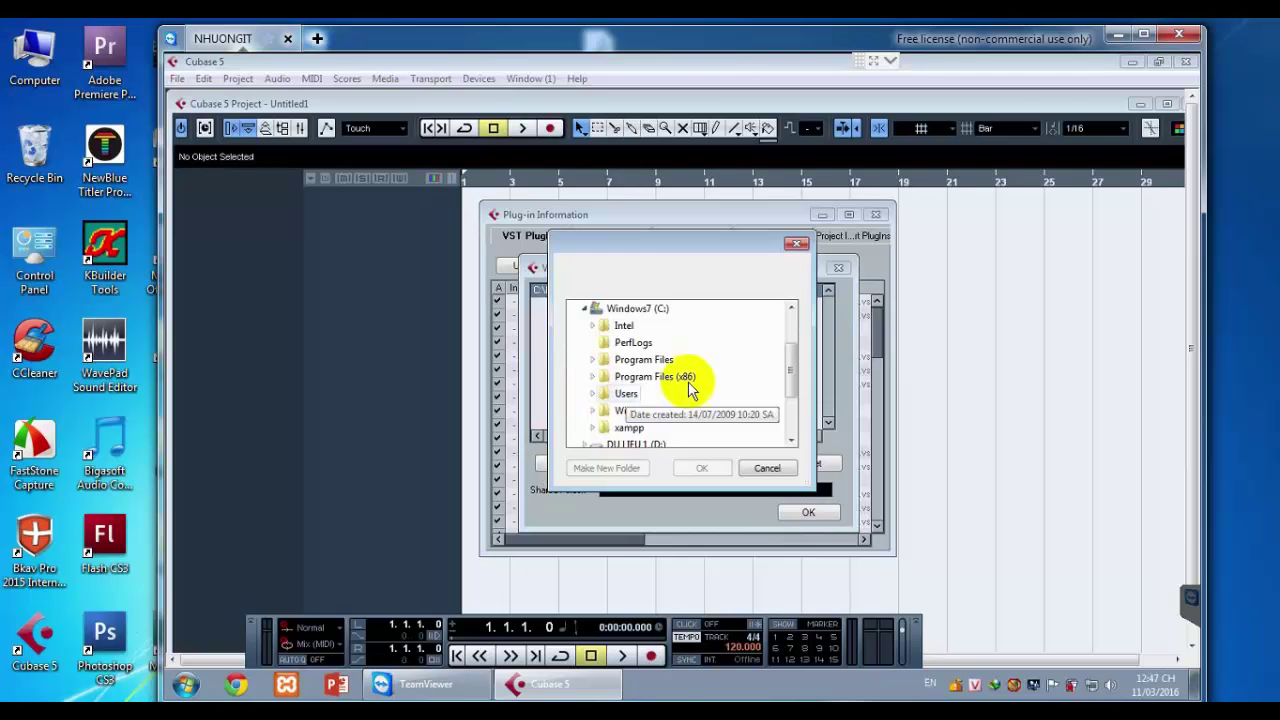
left_click(592, 378)
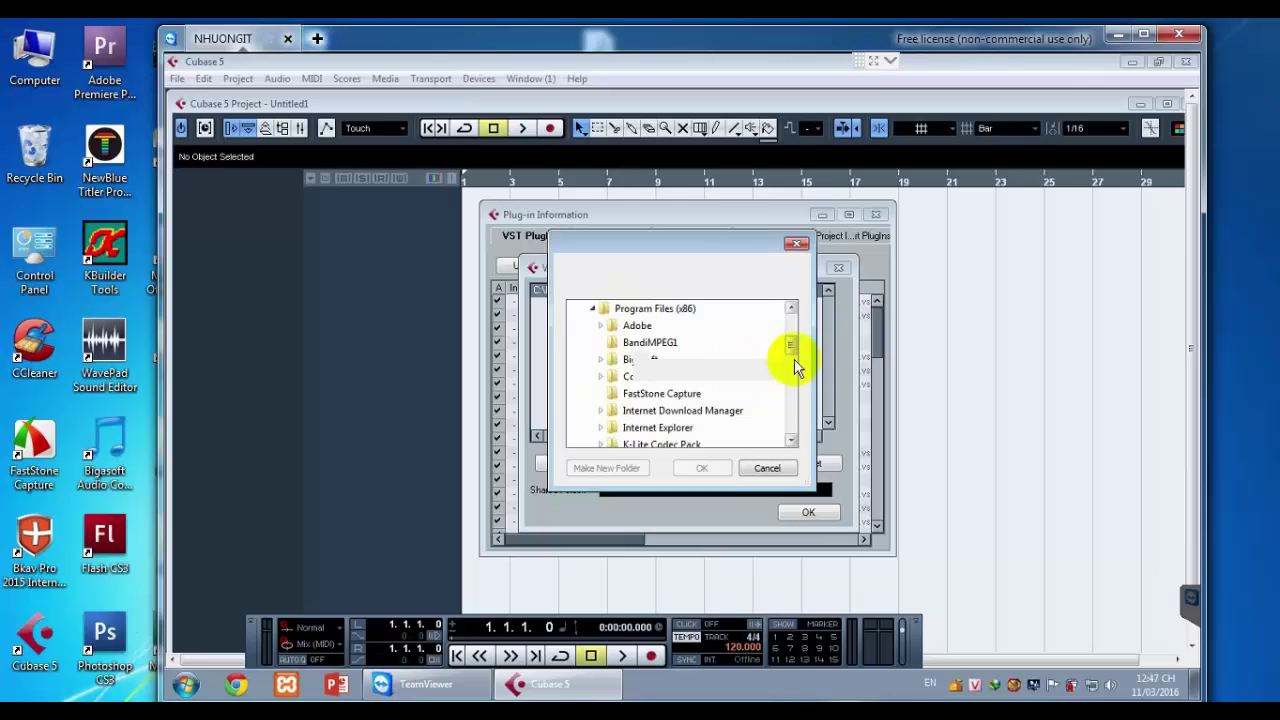
left_click_drag(790, 352, 791, 401)
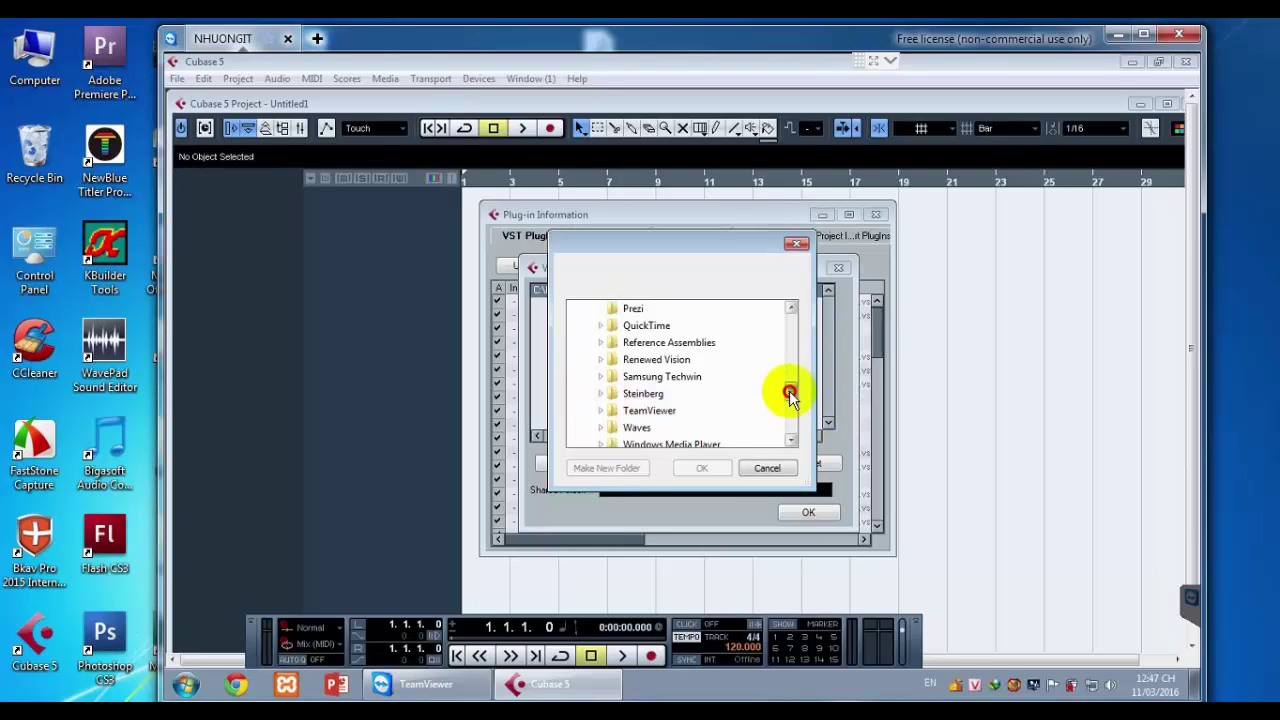
left_click_drag(790, 393, 789, 397)
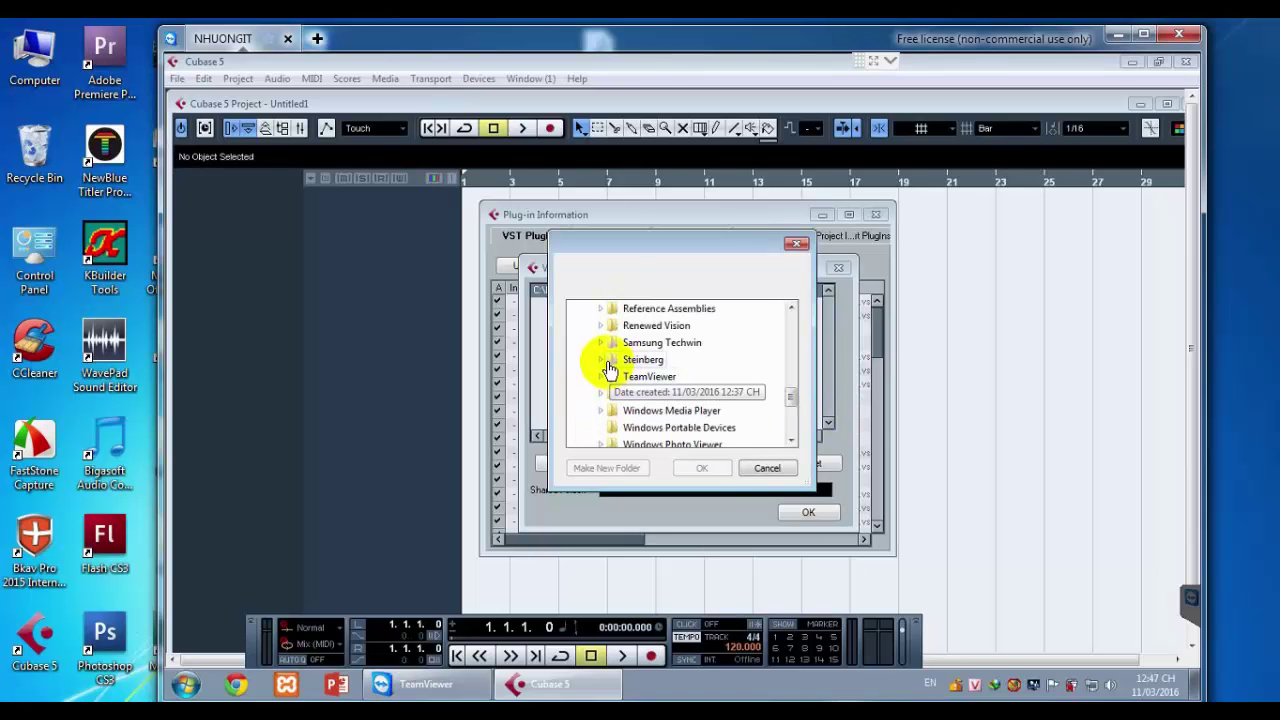
left_click(603, 361)
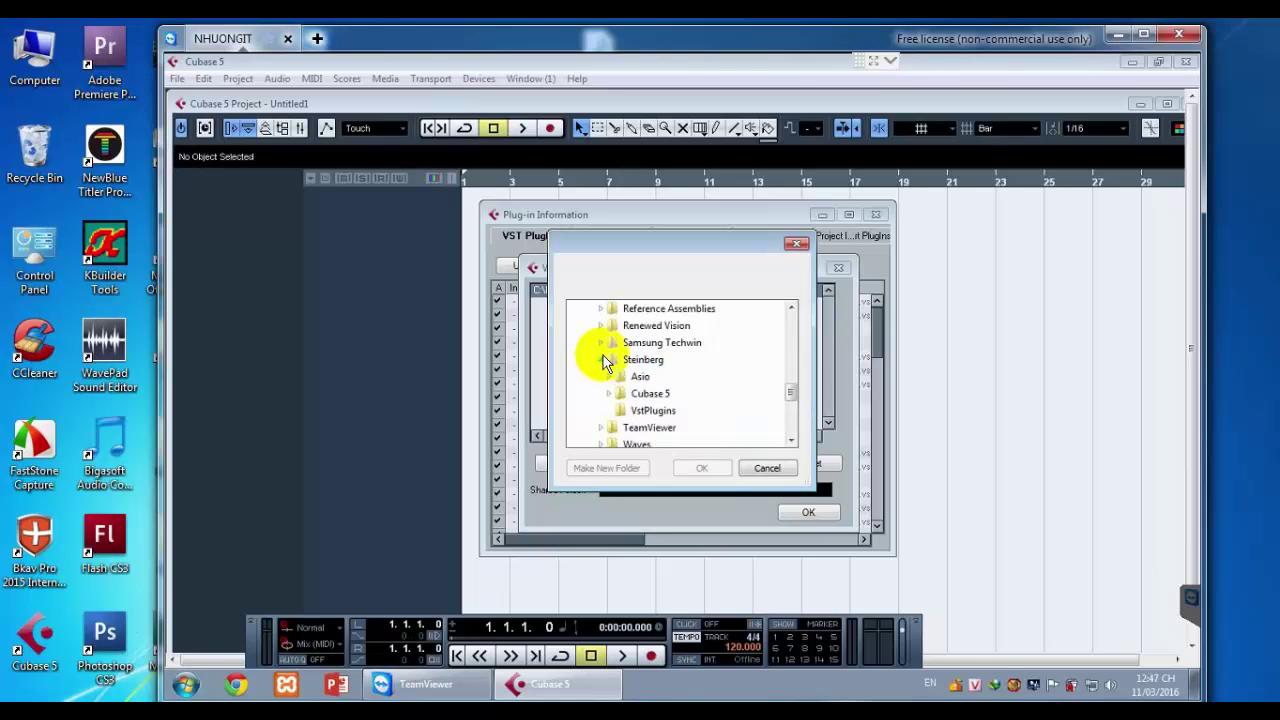
left_click(654, 410)
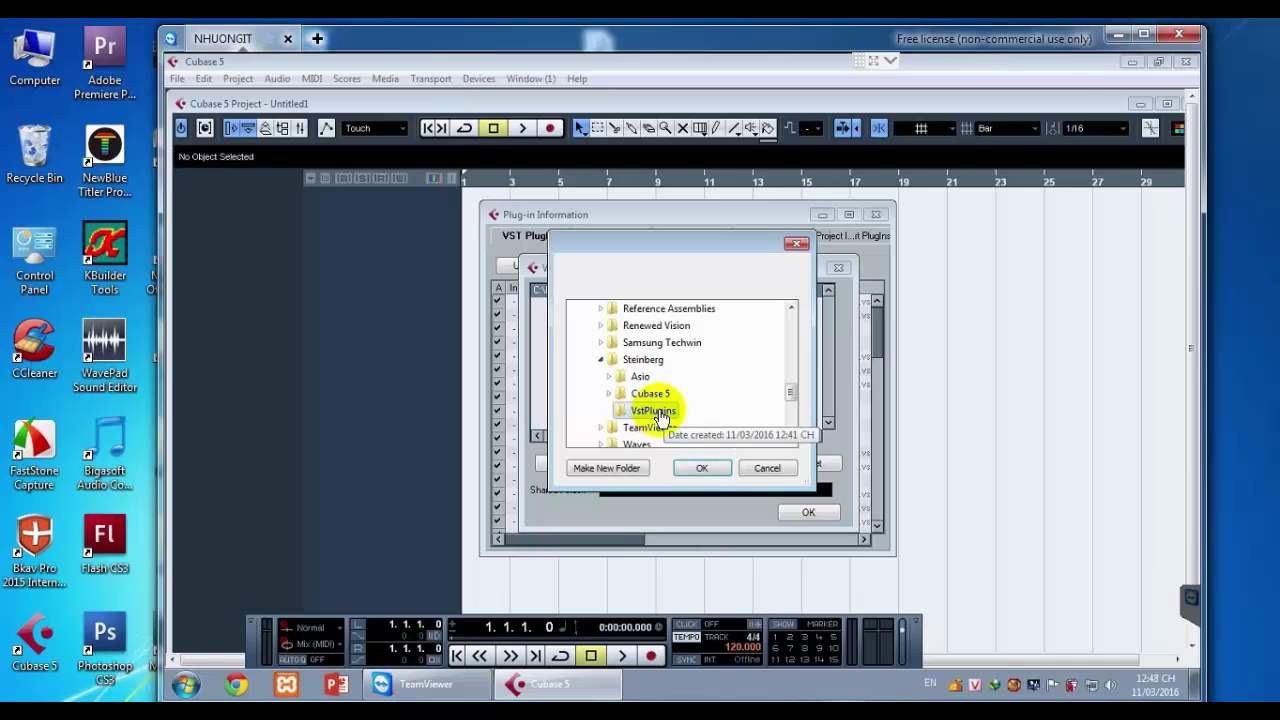
left_click(698, 467)
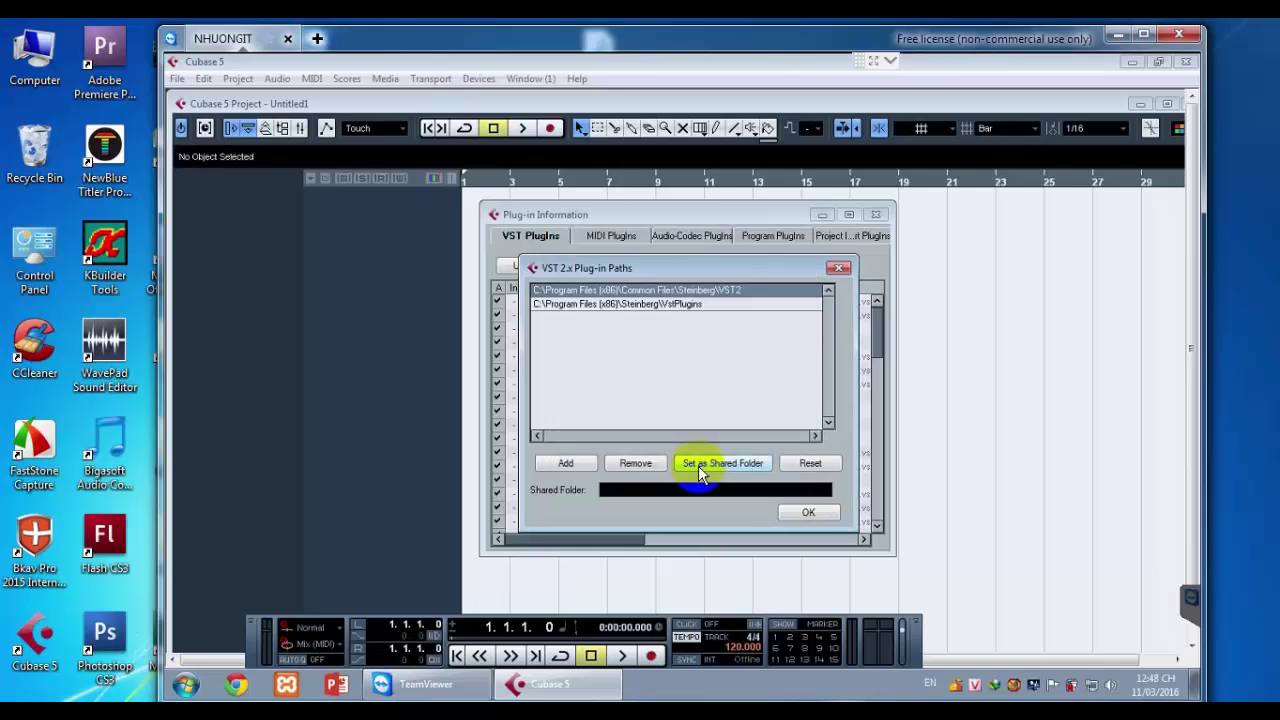
left_click(807, 514)
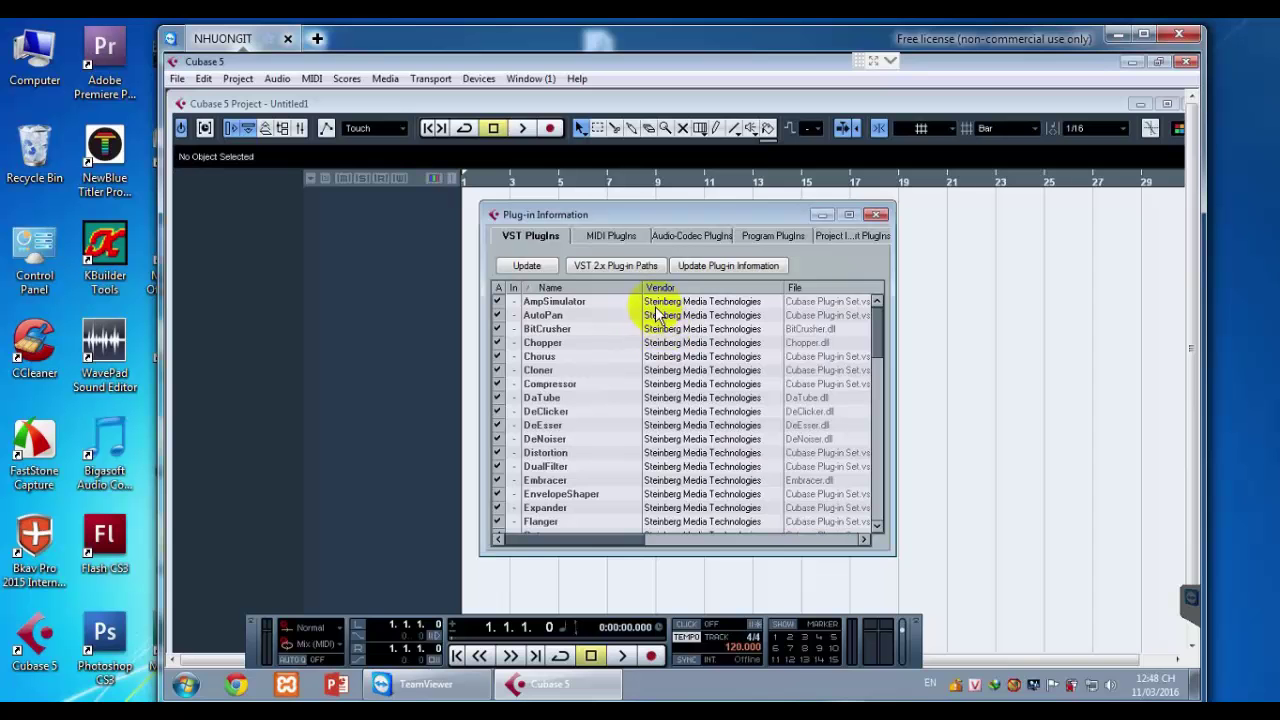
Update the VST plug-in list, look through it for the Waves plug-ins, and close the Plug-in Information window
left_click(875, 331)
mouse_move(875, 331)
left_mouse_down()
mouse_move(883, 503)
mouse_move(876, 318)
left_mouse_up()
left_click(517, 268)
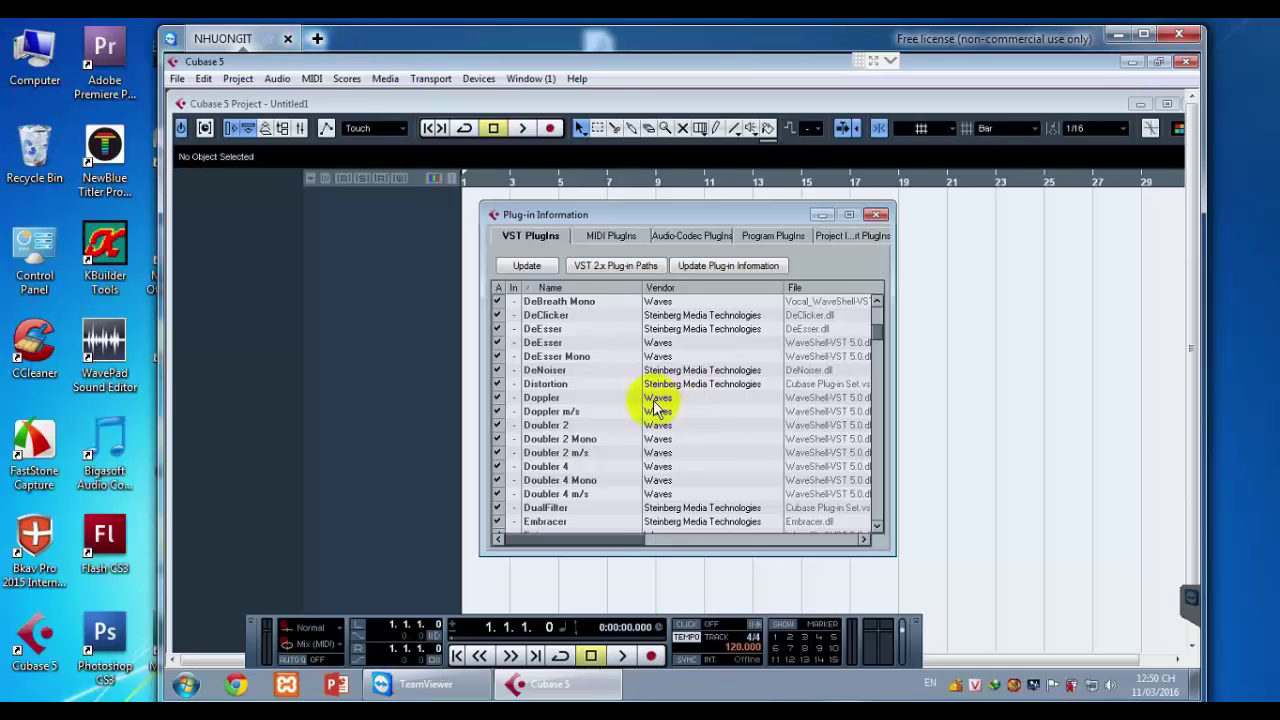
left_click(878, 336)
mouse_move(878, 336)
left_mouse_down()
mouse_move(877, 517)
mouse_move(878, 318)
left_mouse_up()
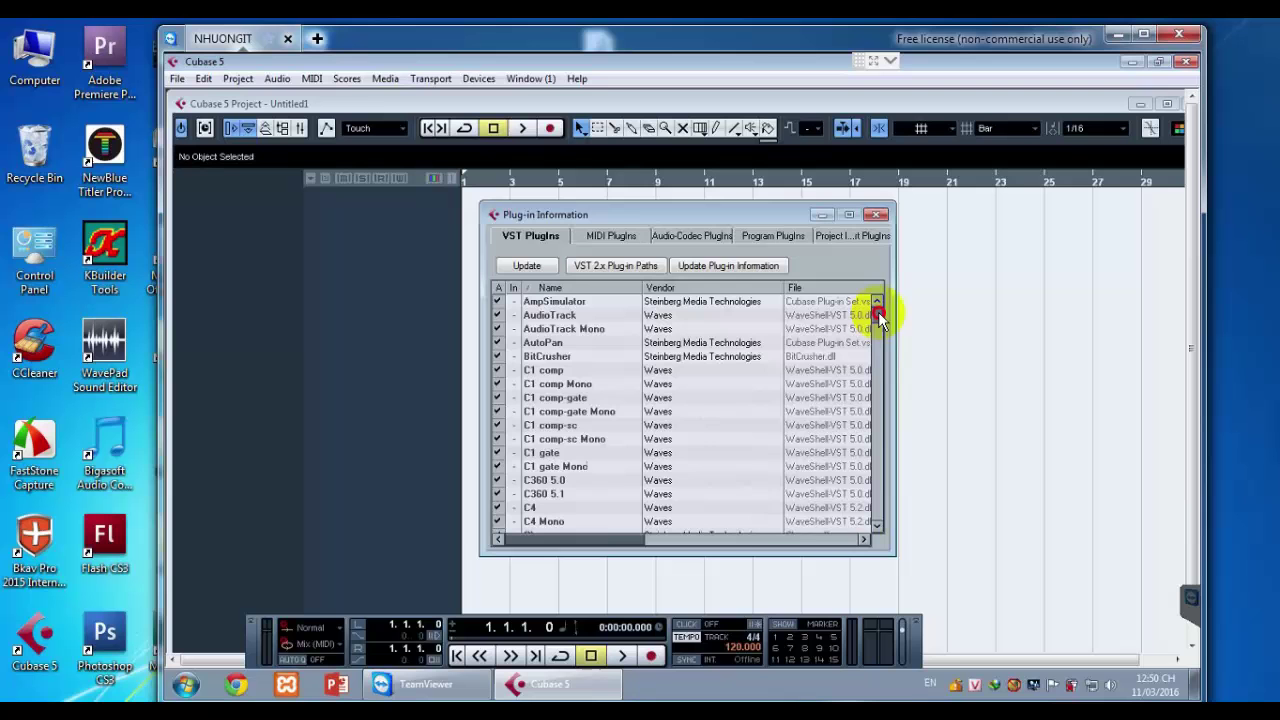
left_click(884, 216)
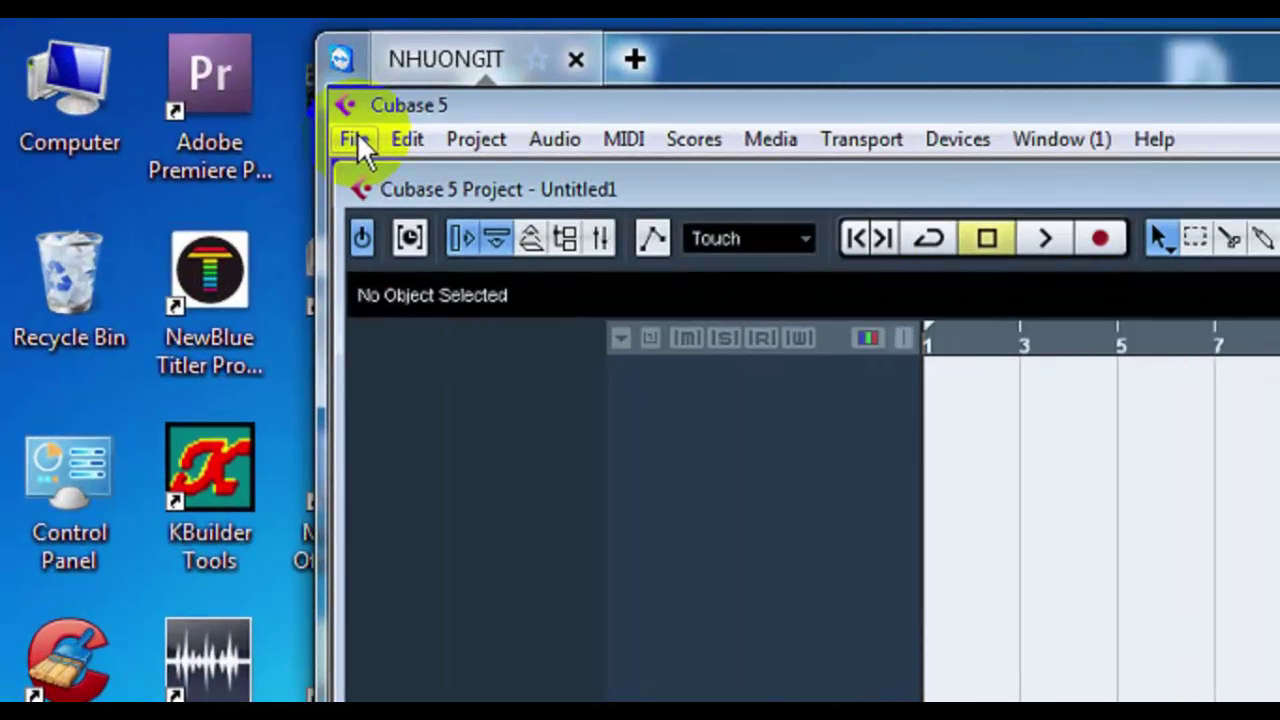
Create a new project from the Empty template, using ketqua as the project folder
left_click(178, 78)
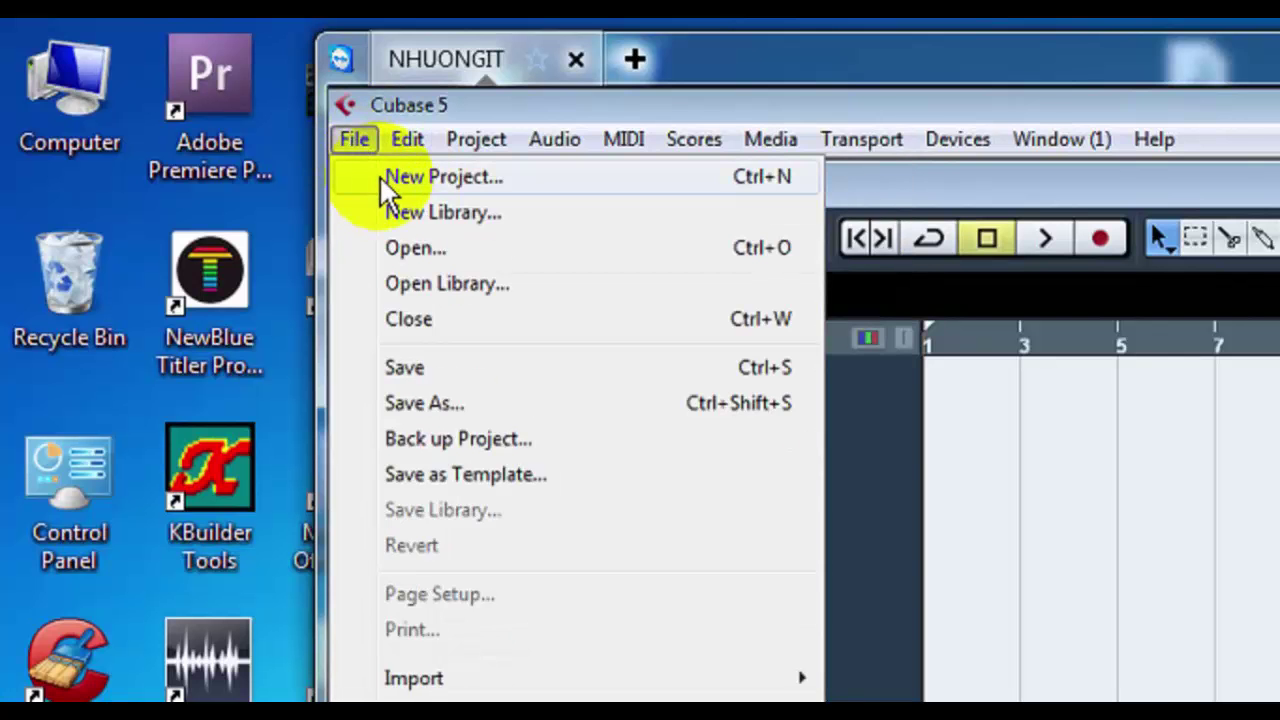
left_click(379, 175)
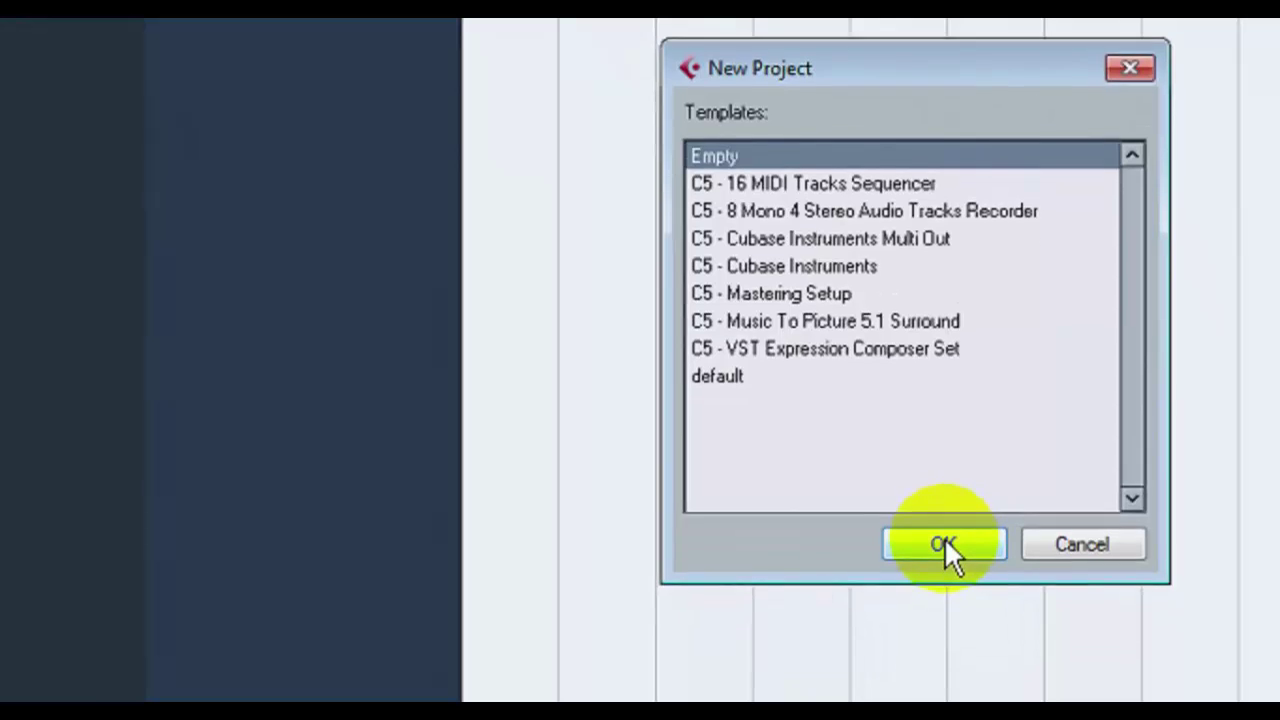
left_click(944, 537)
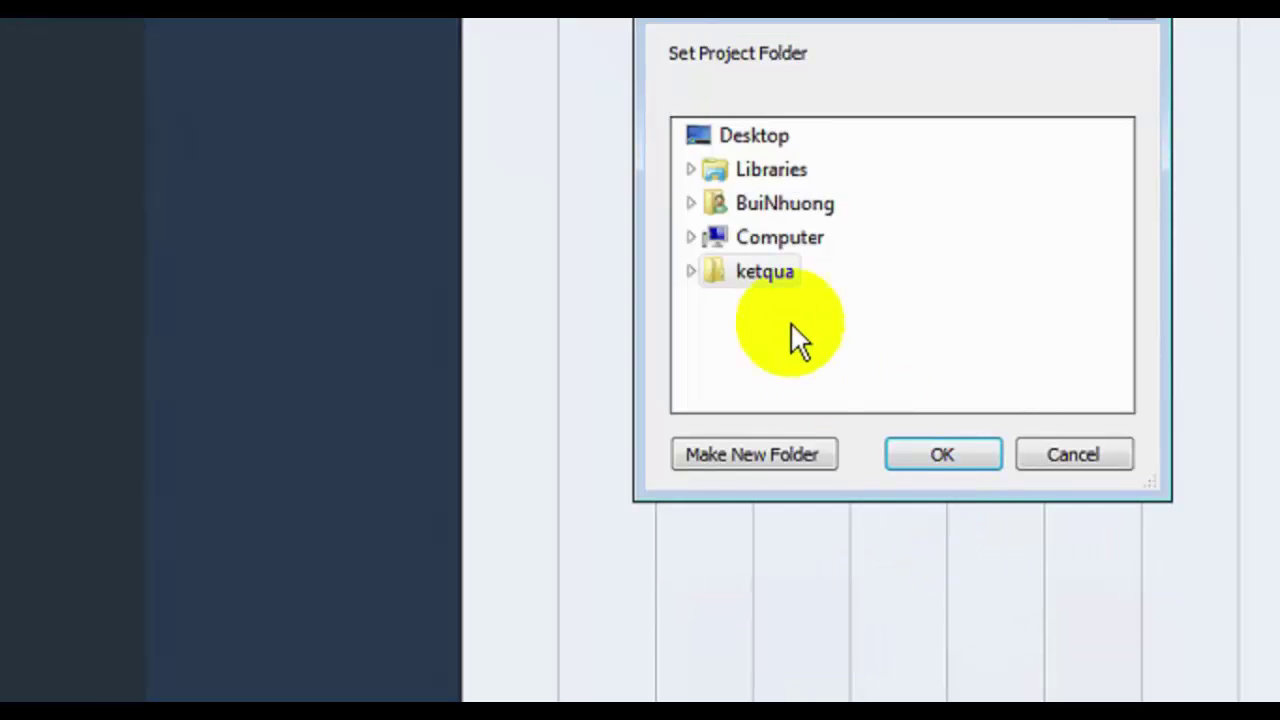
left_click(940, 456)
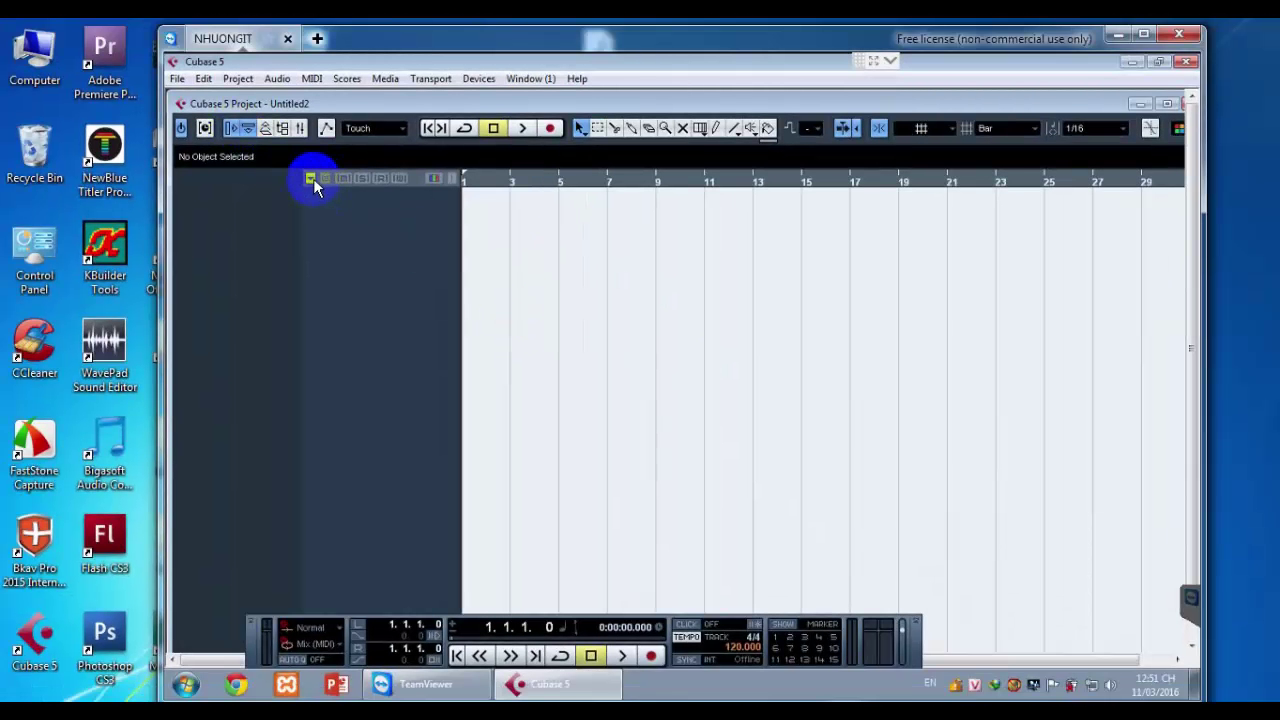
Import the audio file True_Love(chon) from the Desktop into the project, leaving all import options unticked
left_click(177, 79)
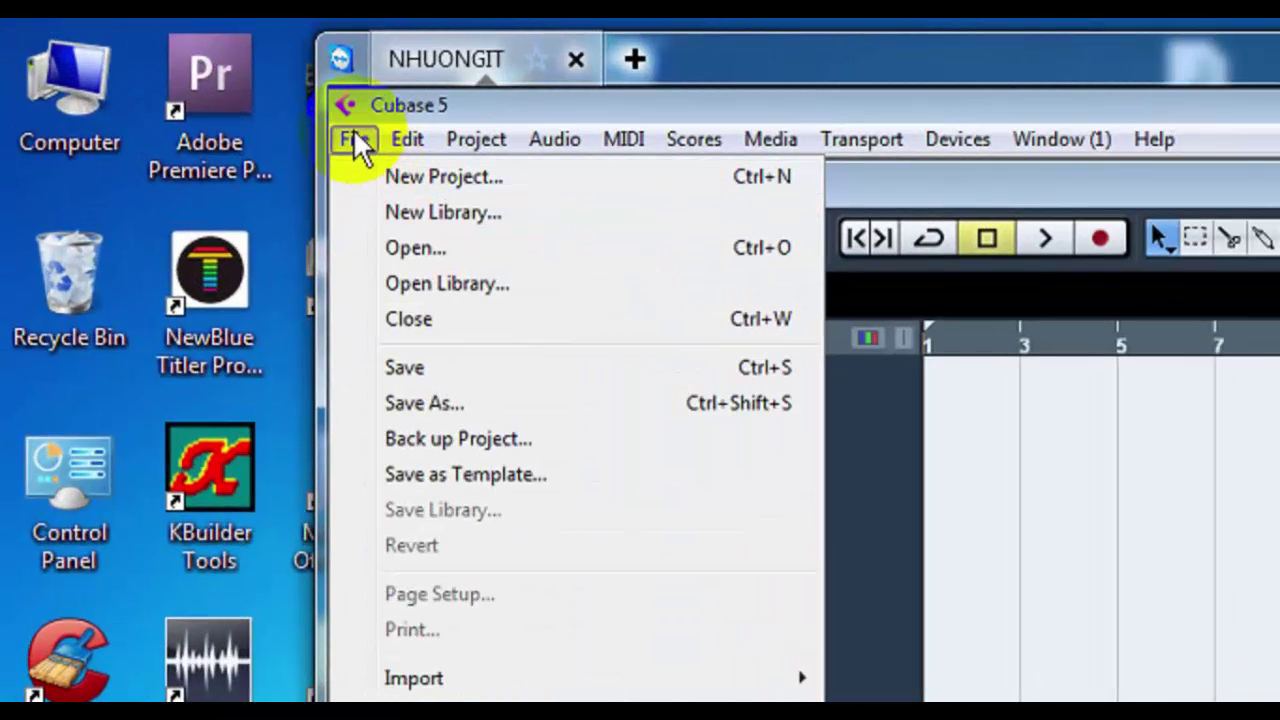
left_click(176, 78)
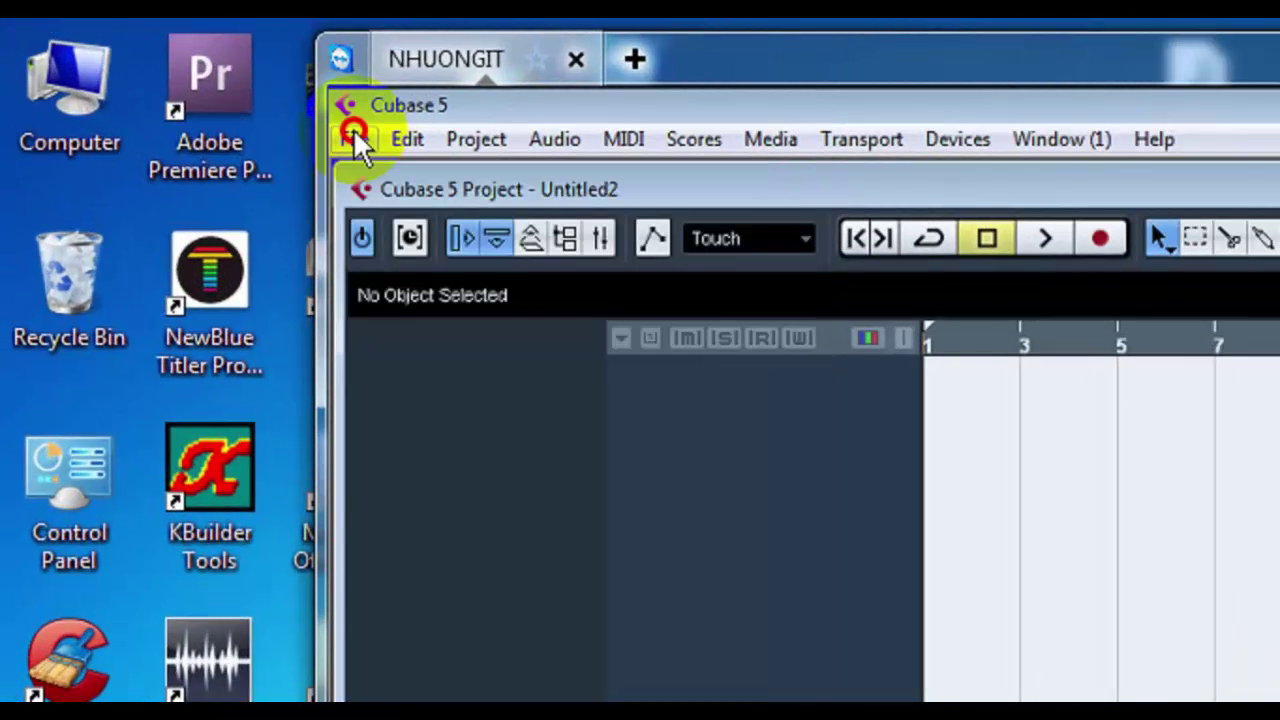
left_click(354, 136)
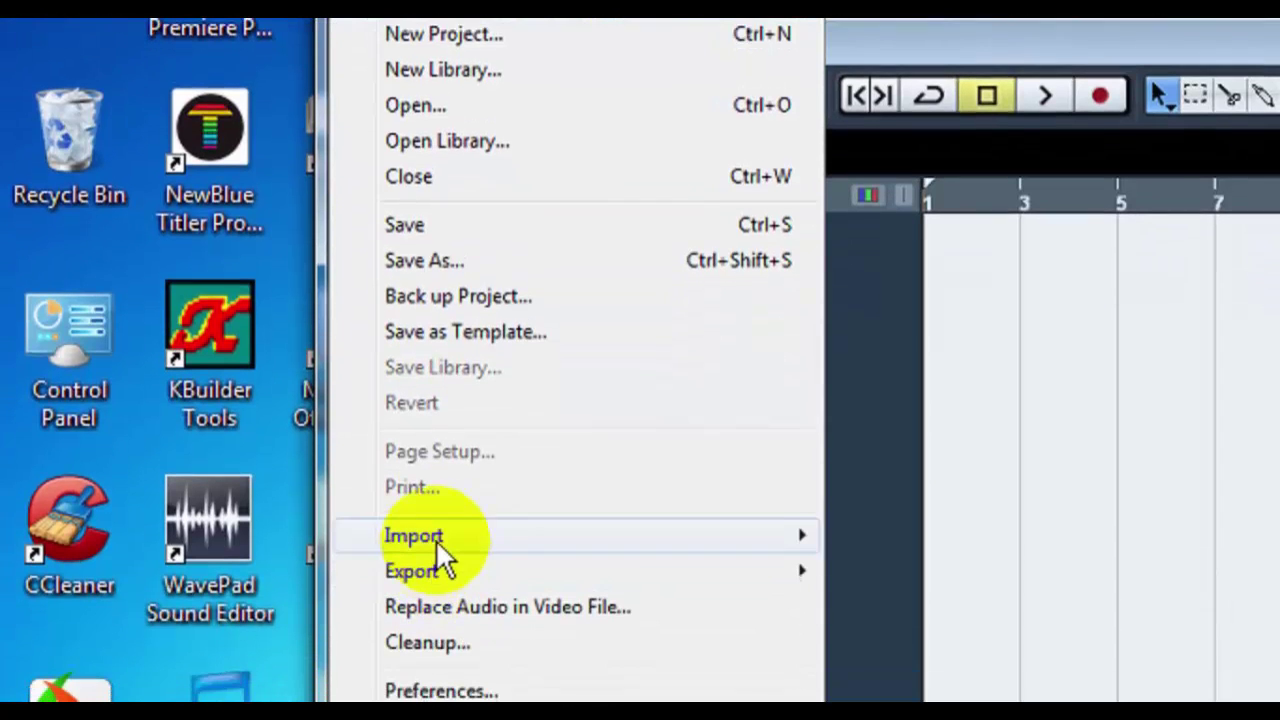
mouse_move(446, 678)
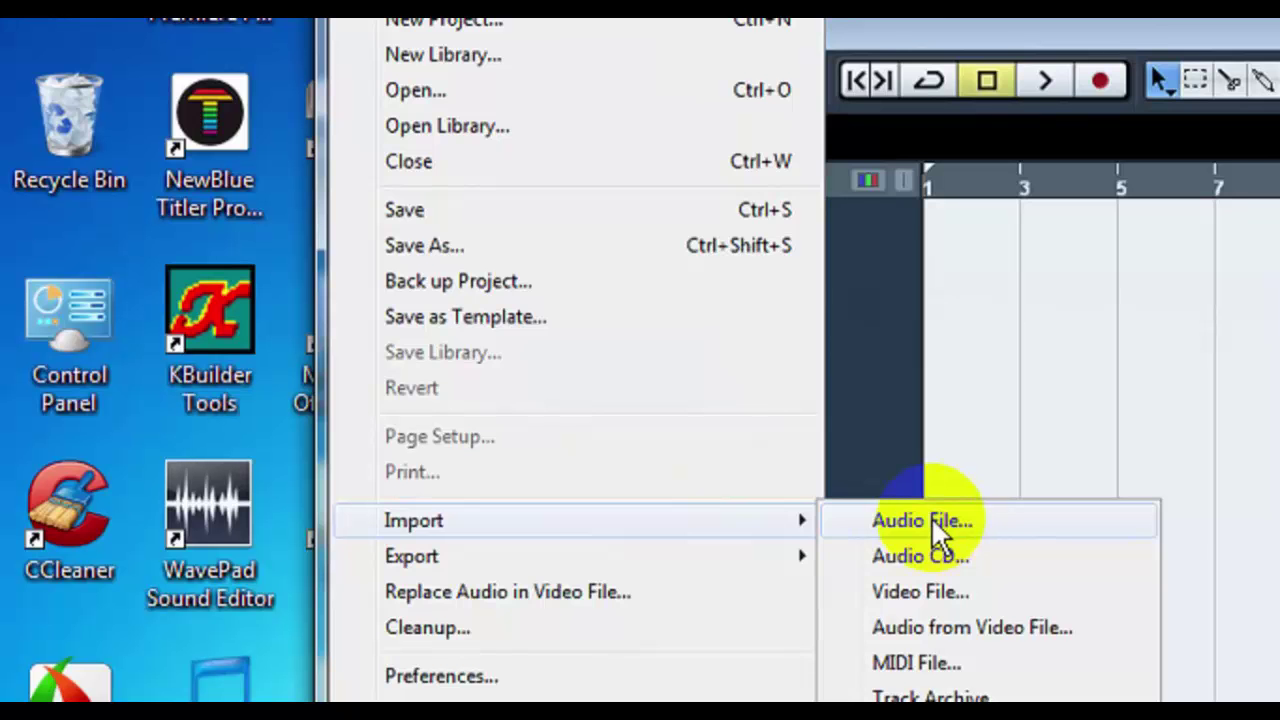
left_click(931, 517)
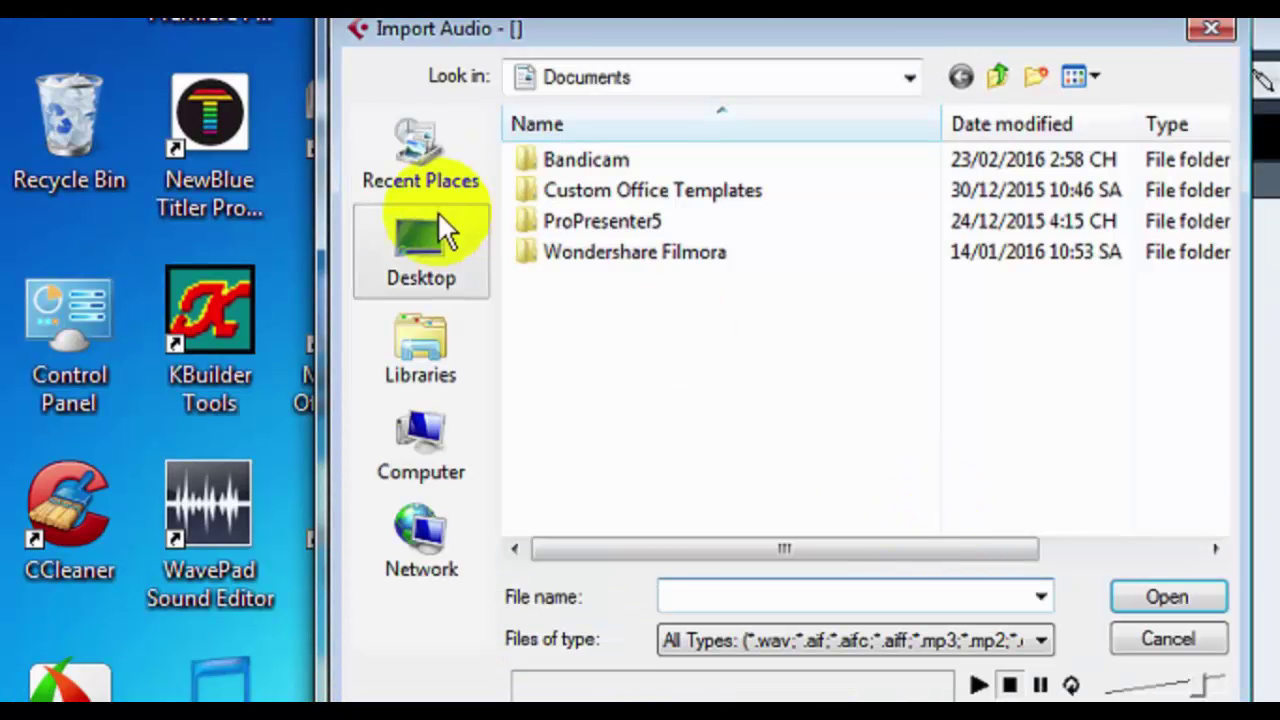
left_click(425, 238)
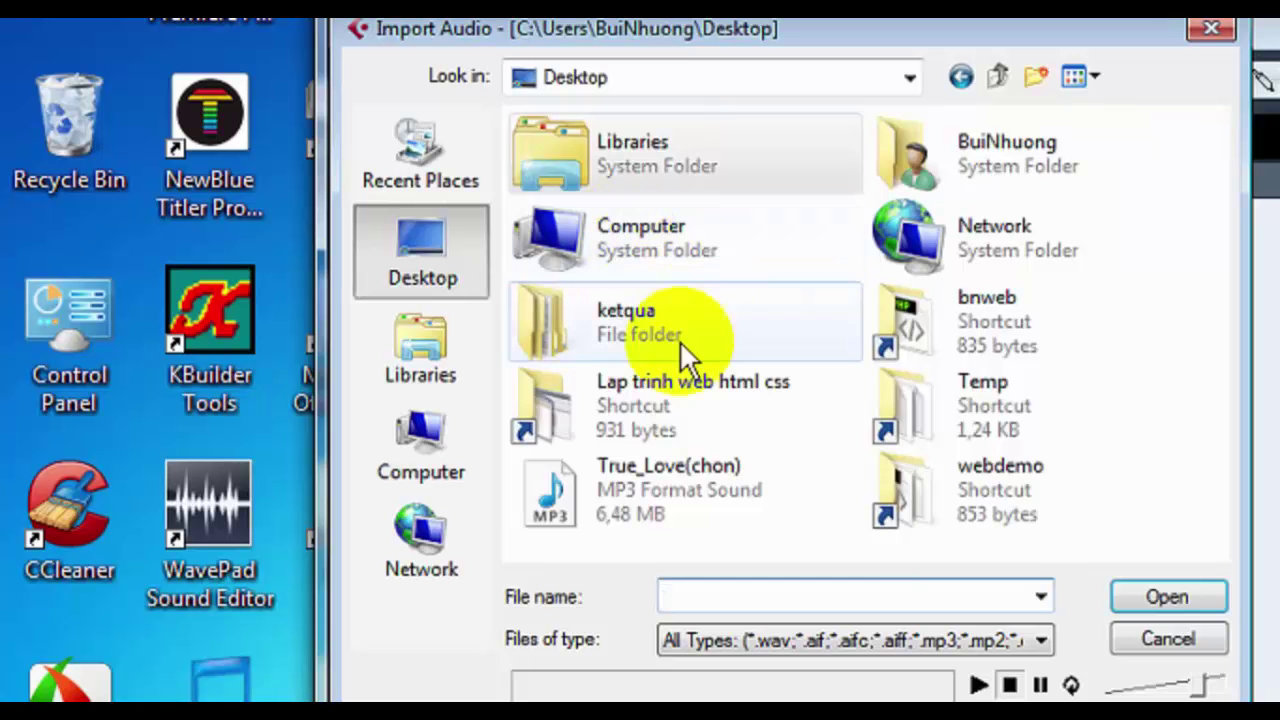
left_click(573, 479)
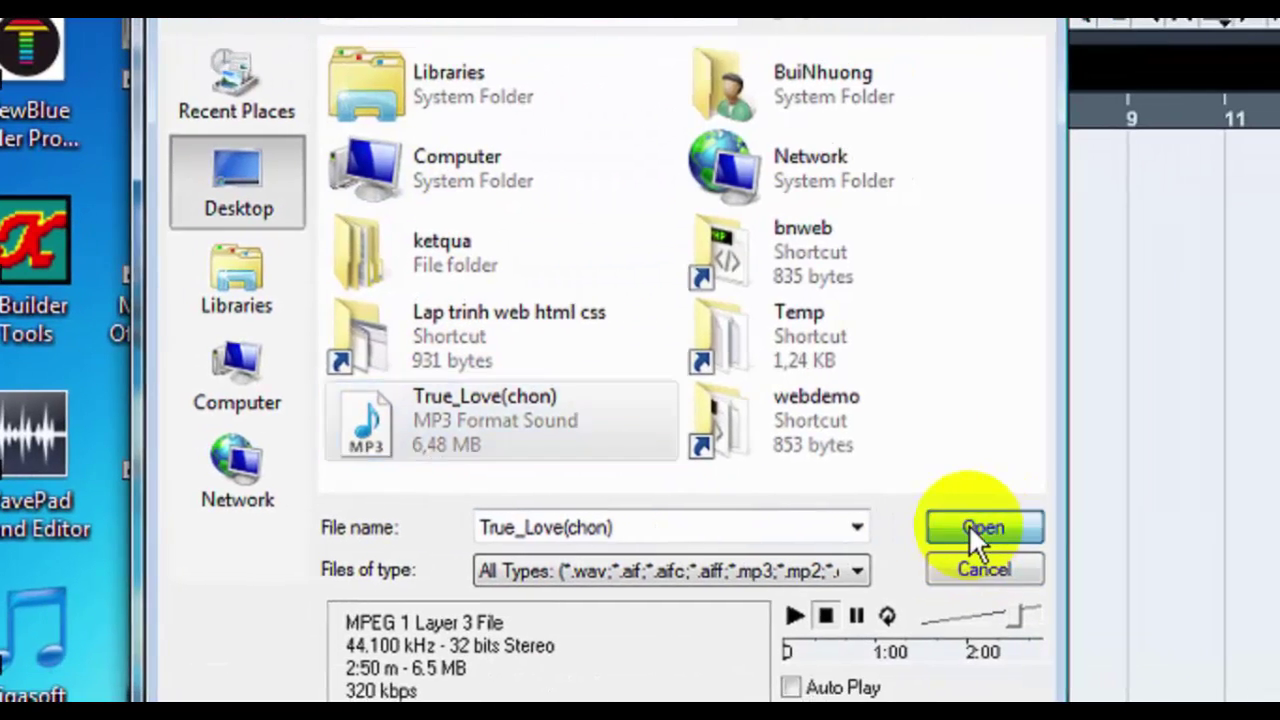
left_click(1015, 530)
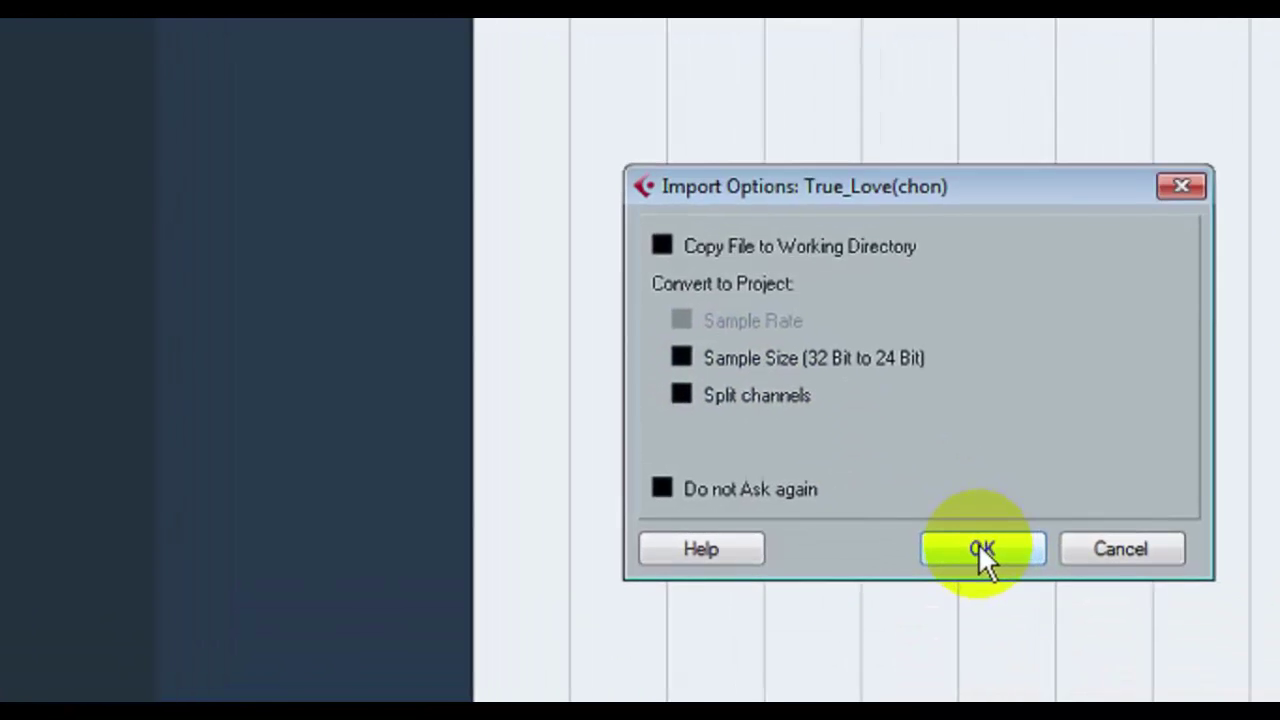
left_click(1046, 598)
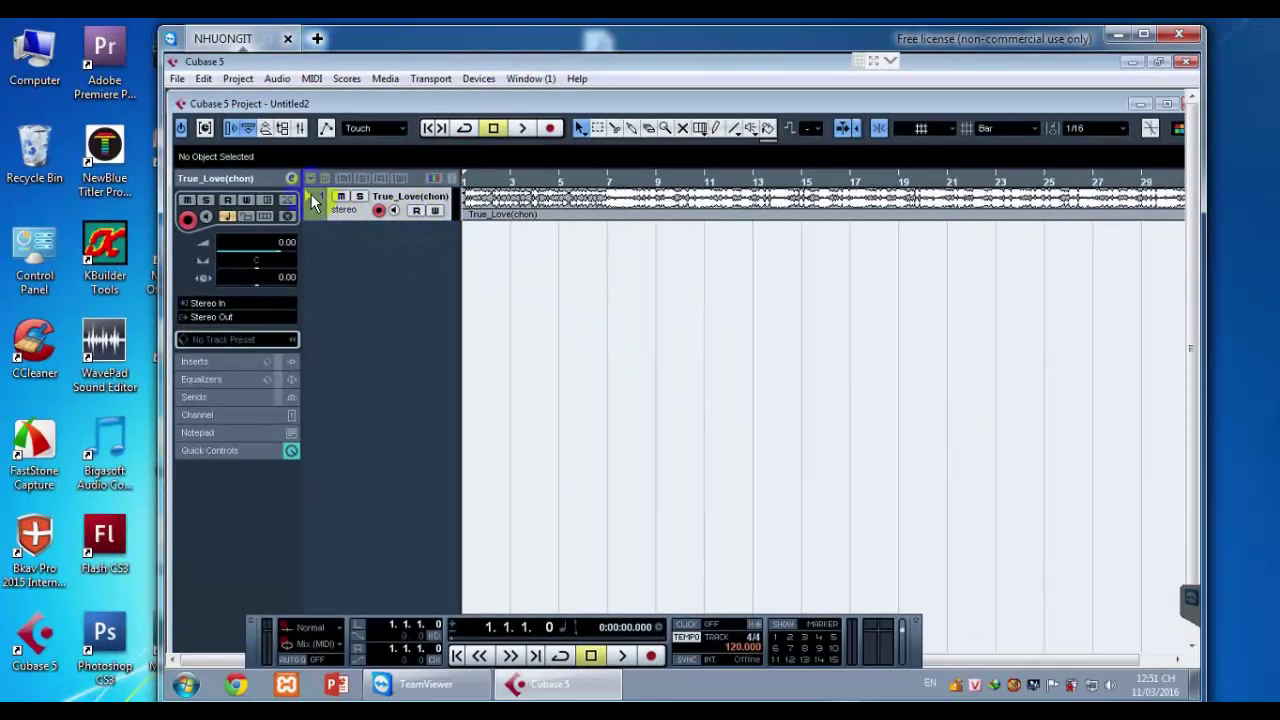
Increase the height of the True_Love(chon) track and open its VST Audio Channel Settings, moving the window fully into view
left_click(375, 230)
left_click_drag(386, 220, 397, 256)
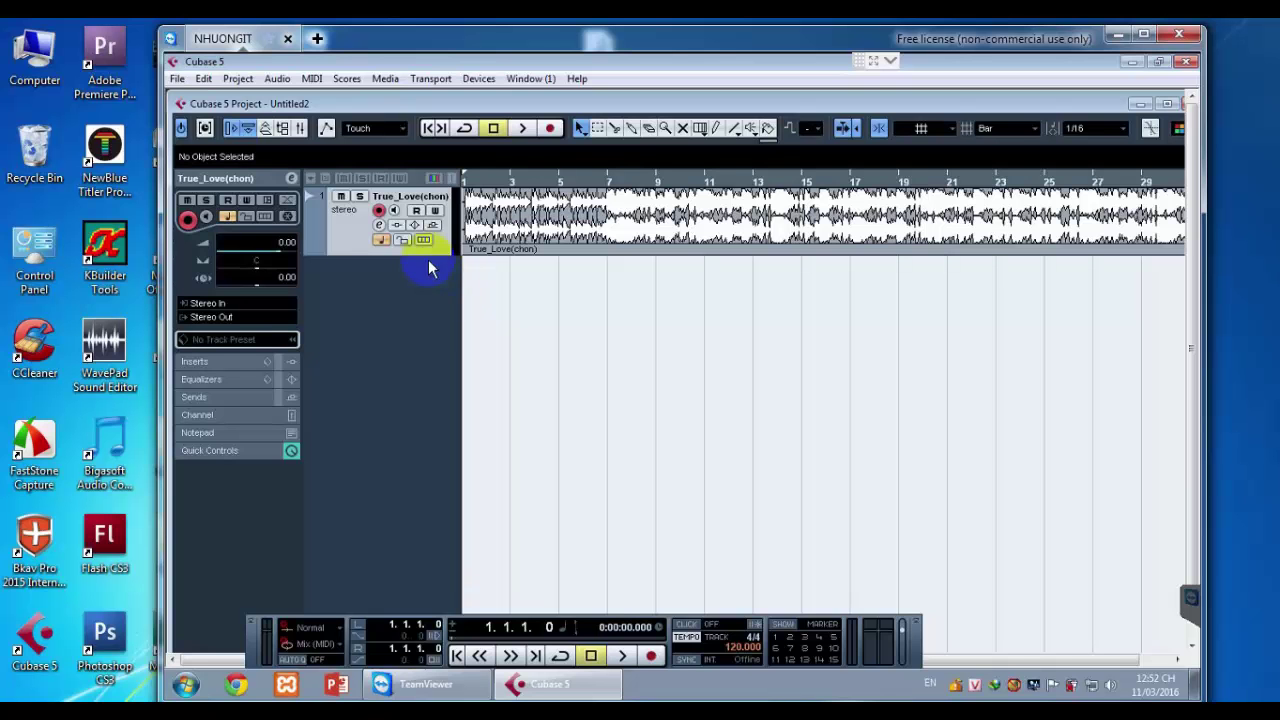
left_click(508, 180)
left_click(378, 225)
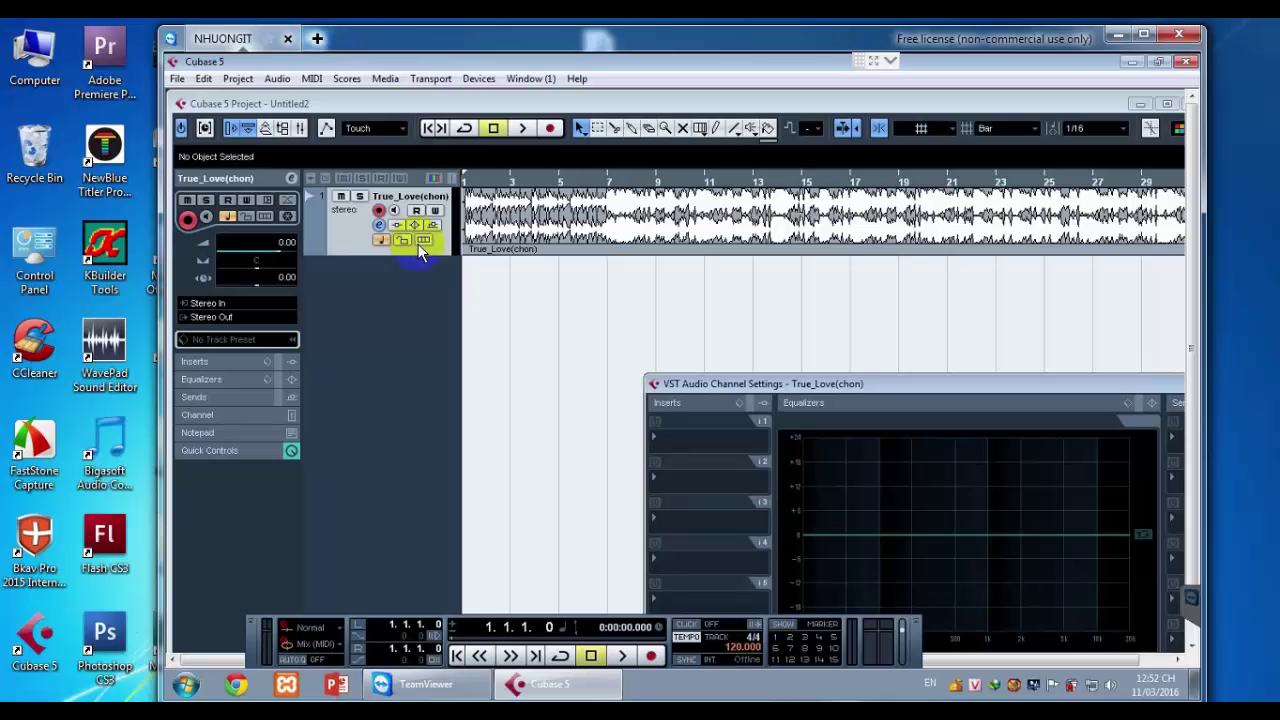
left_click_drag(815, 380, 593, 245)
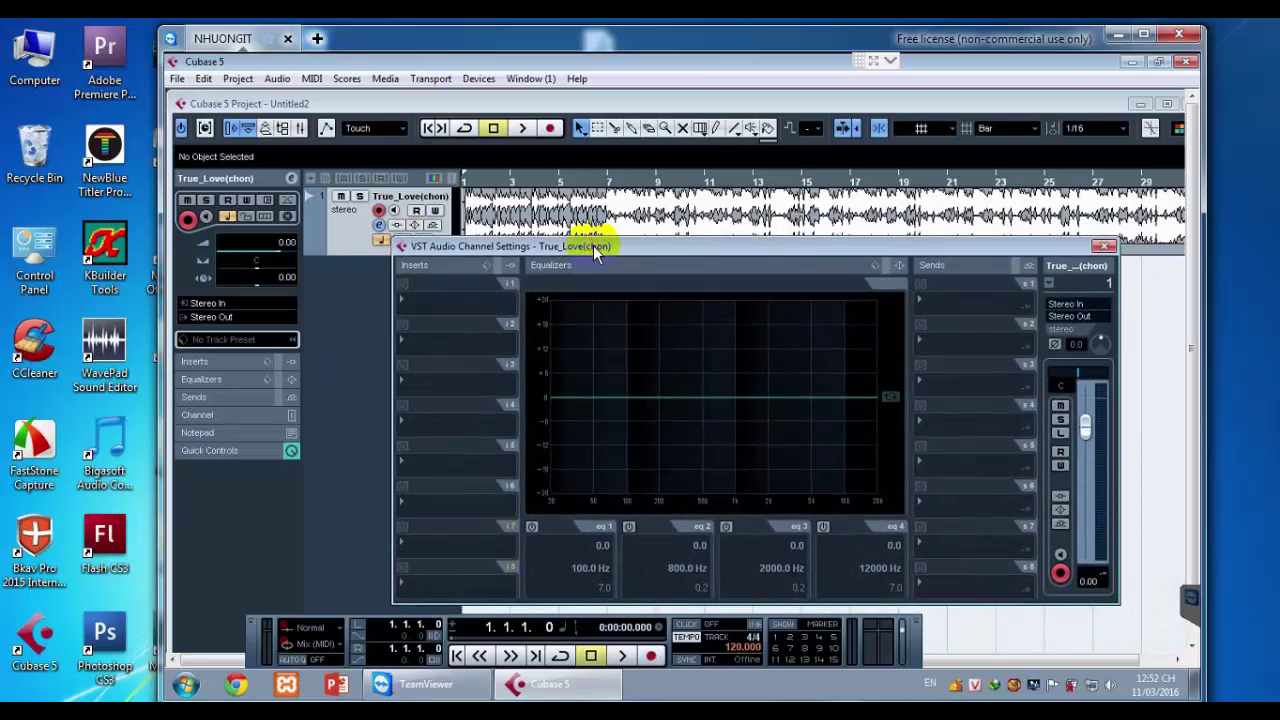
Load the Waves stereo plug-in SoundShifter P into the first insert slot of the True_Love(chon) track
left_click(408, 297)
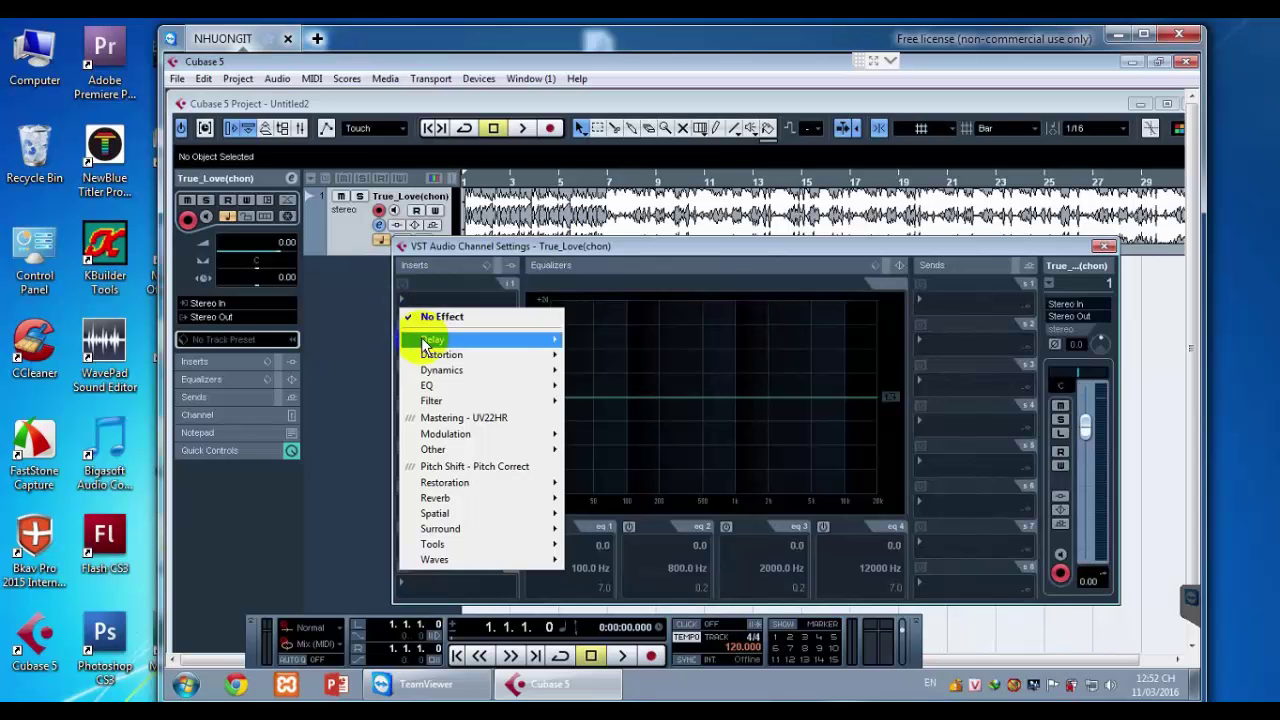
mouse_move(462, 558)
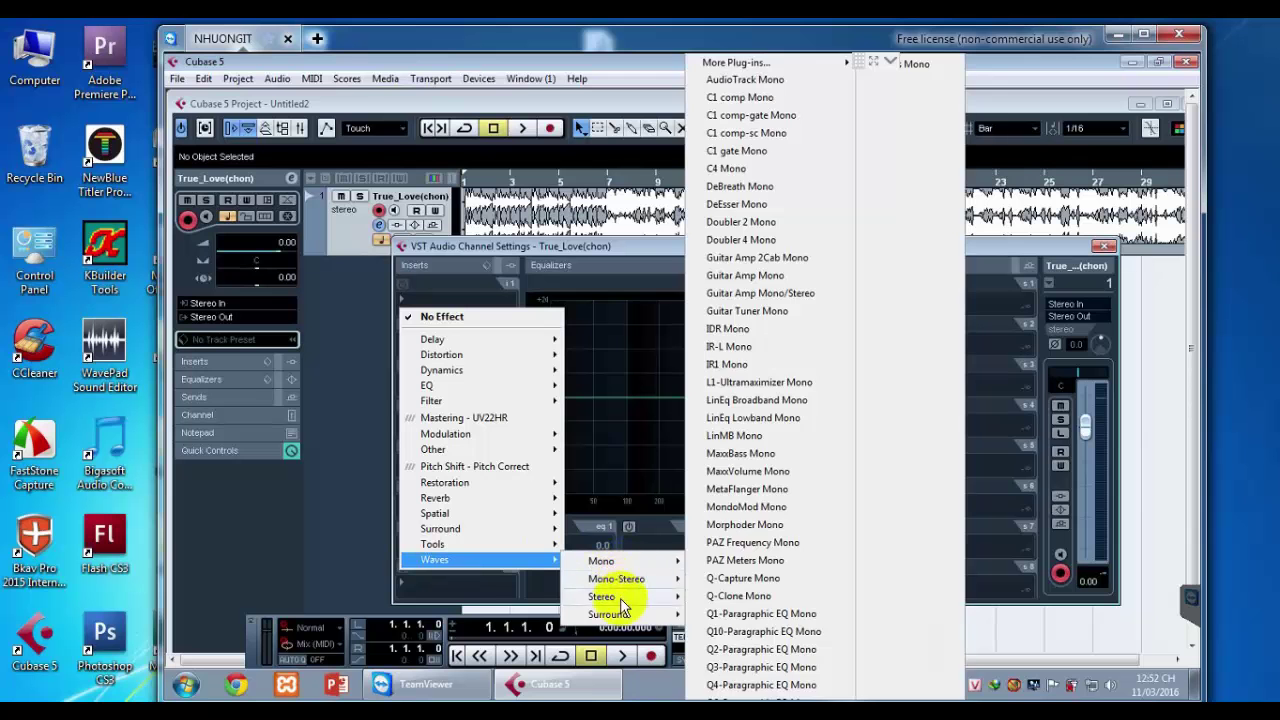
mouse_move(620, 616)
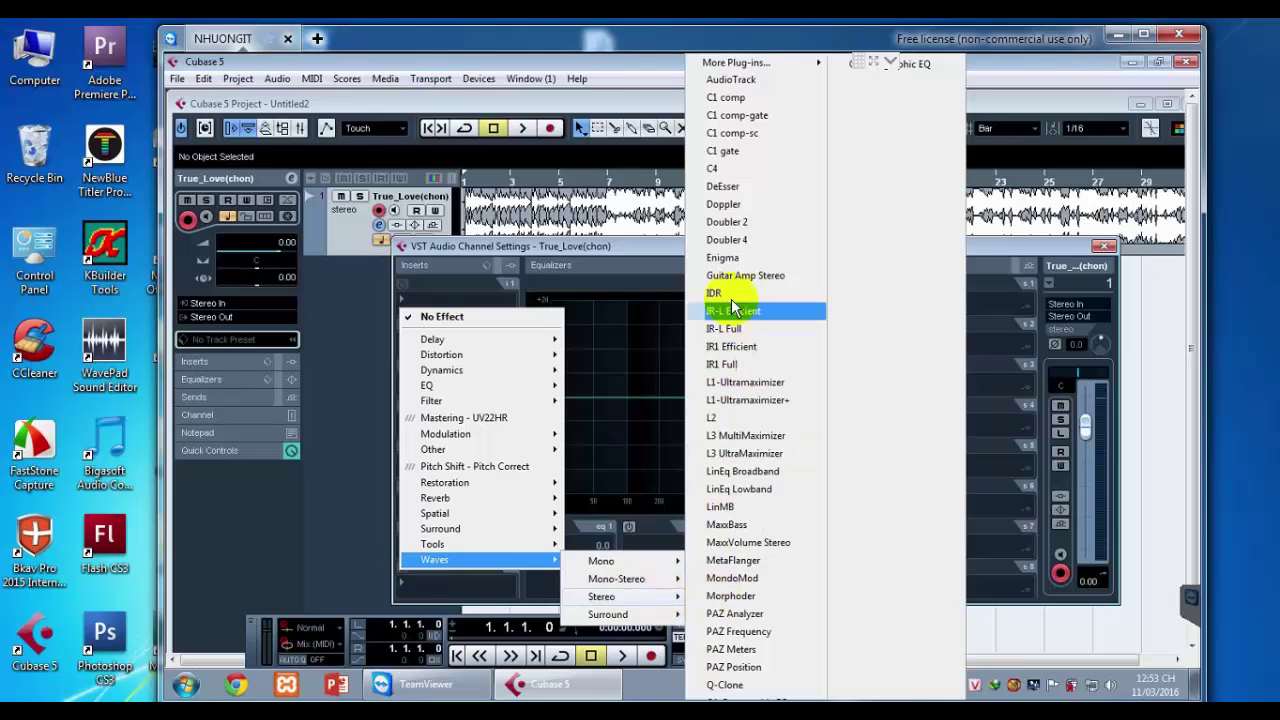
mouse_move(731, 68)
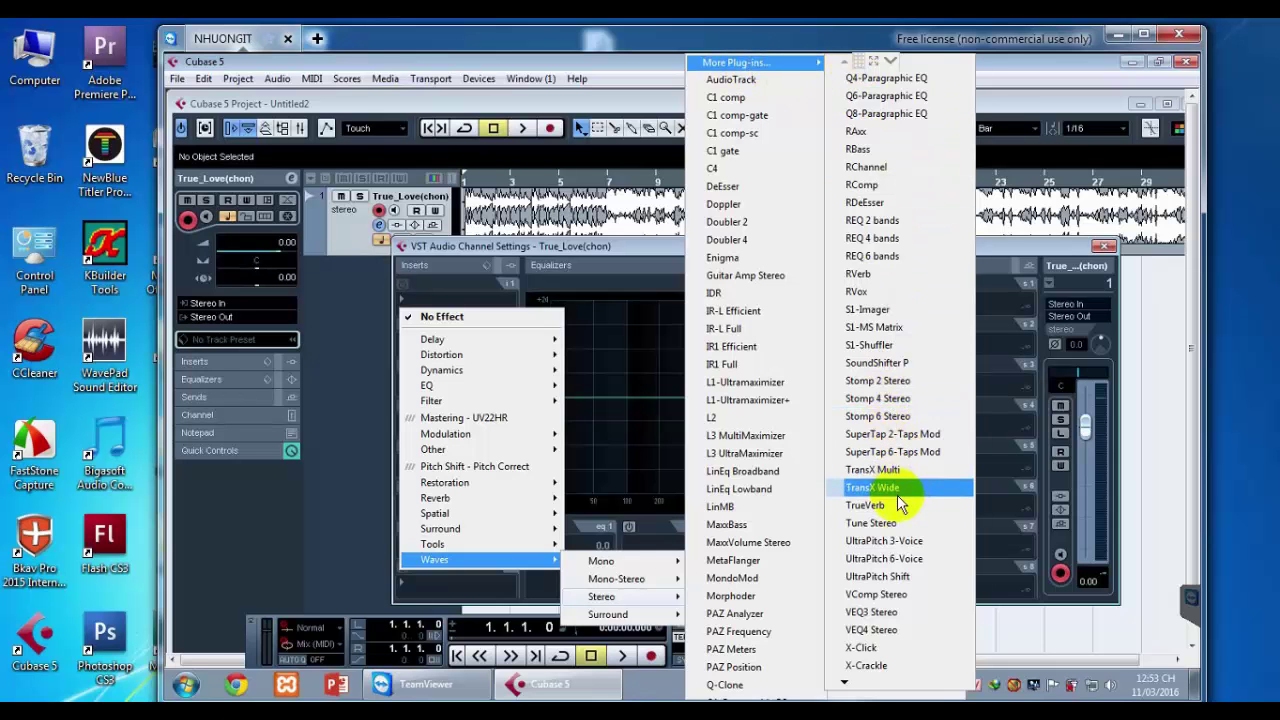
left_click(890, 365)
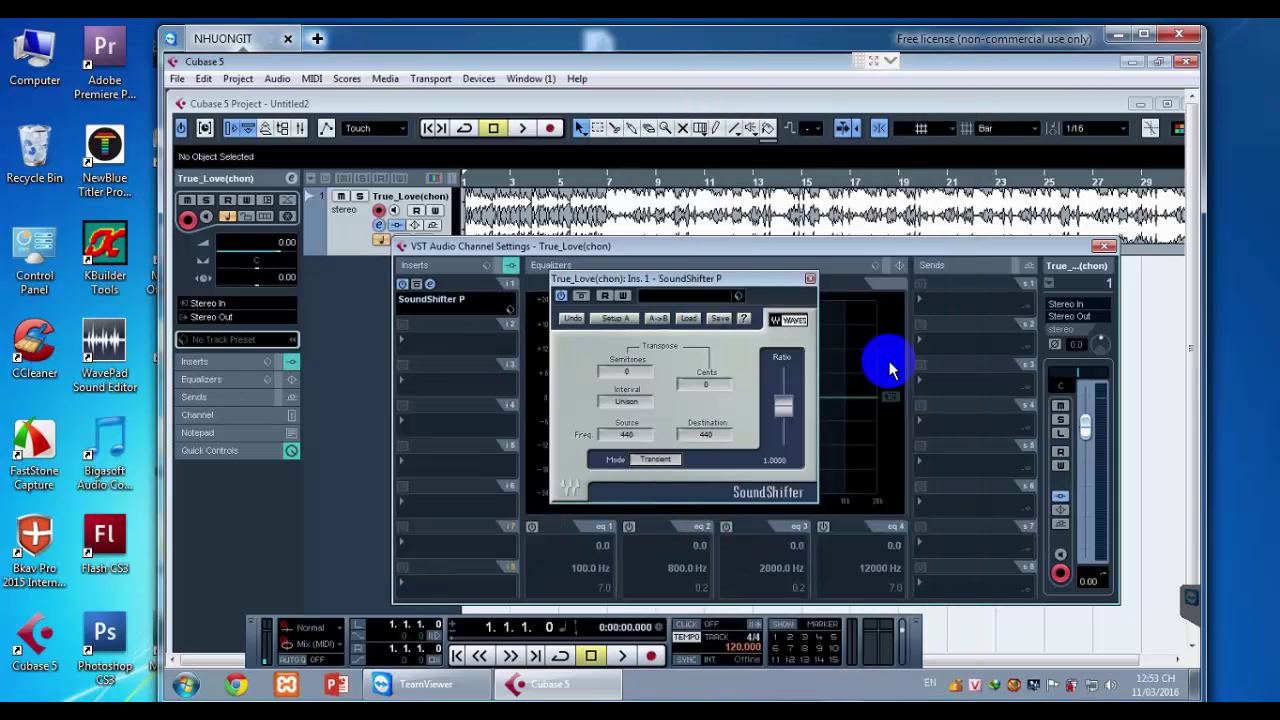
Lower the SoundShifter P ratio to about 0.8827, and close the plug-in and the channel settings windows
left_click_drag(736, 279, 647, 268)
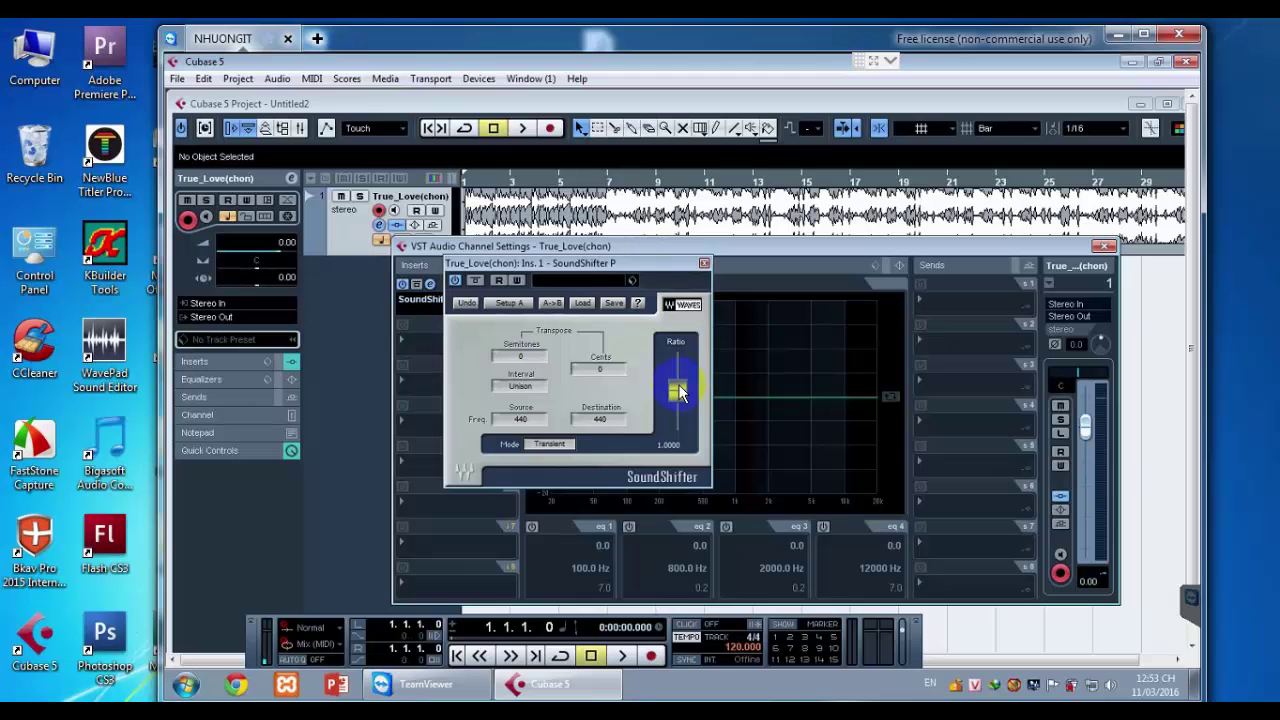
left_click_drag(679, 393, 681, 403)
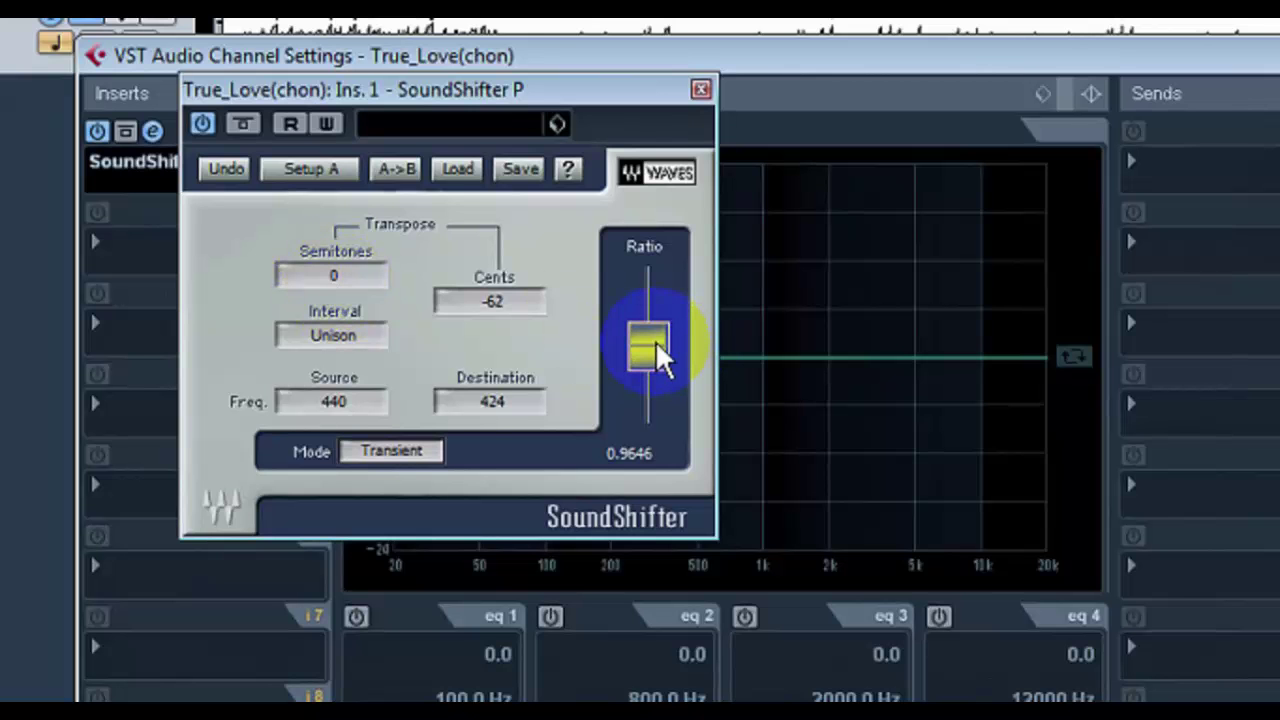
left_click_drag(655, 342, 655, 369)
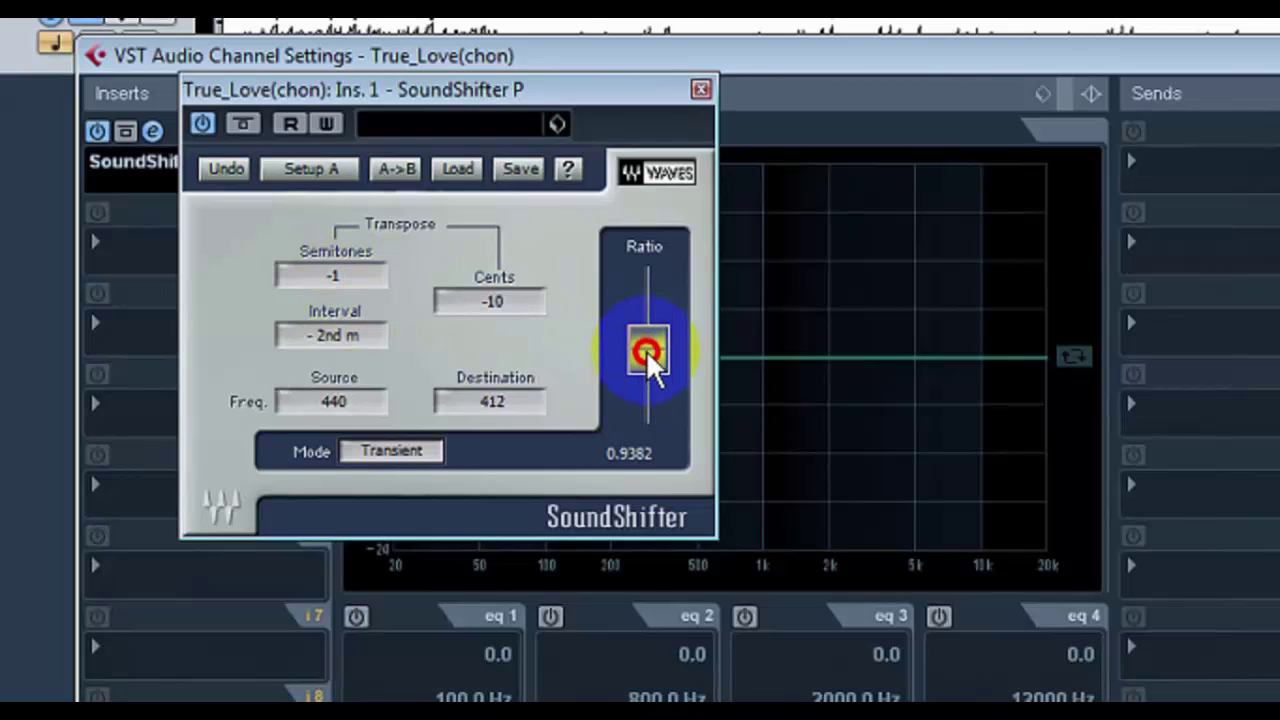
left_click_drag(646, 350, 646, 387)
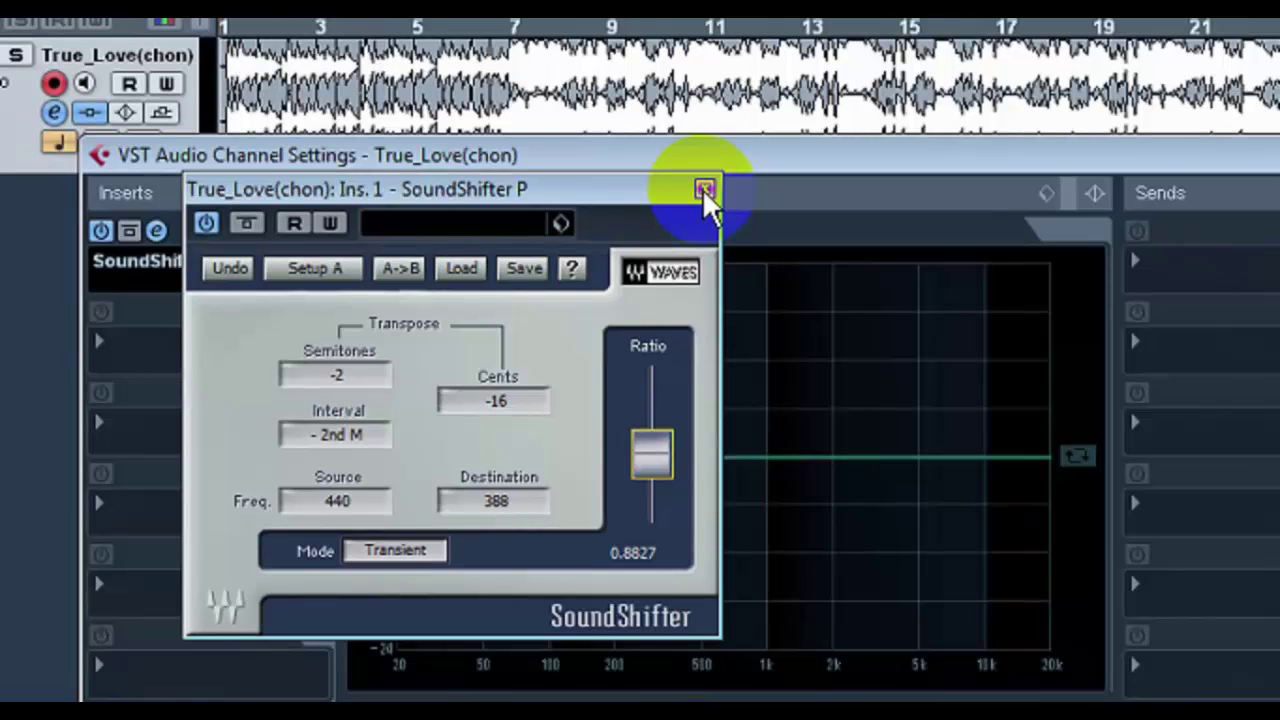
left_click(704, 189)
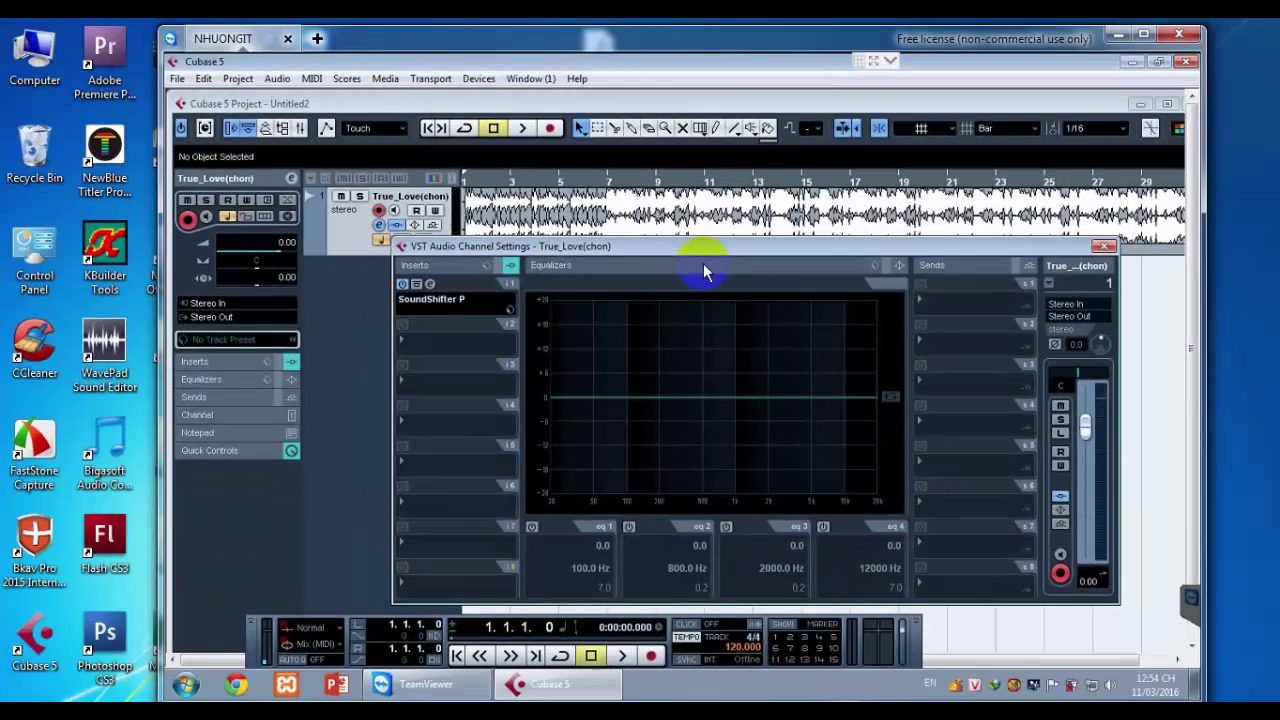
left_click(1104, 246)
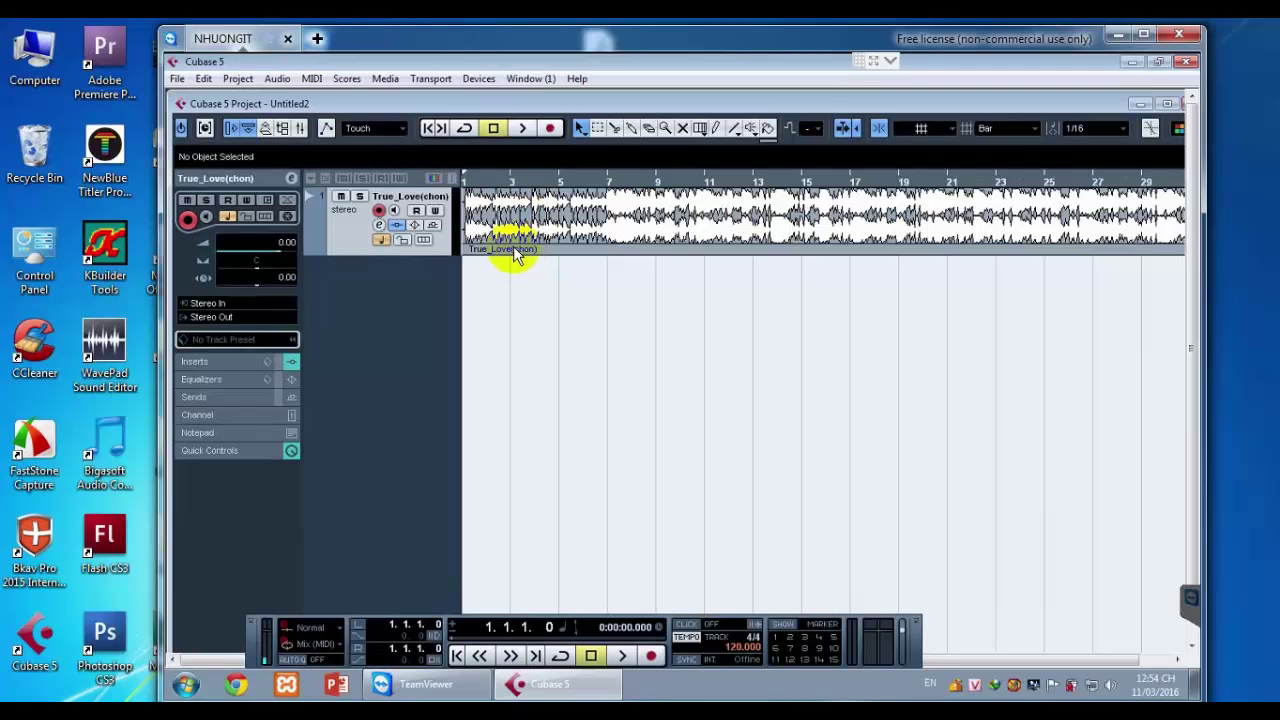
Select the True_Love(chon) audio event and set the left and right locators to its full length
left_click(483, 220)
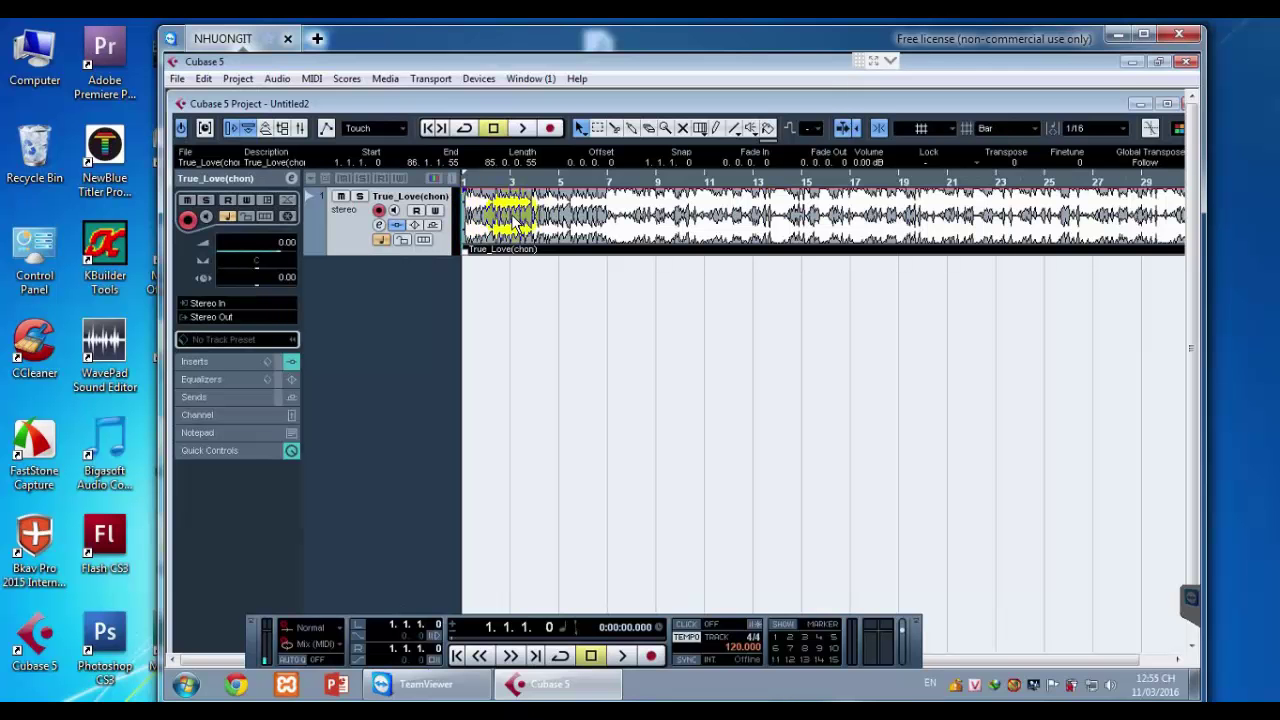
key("p")
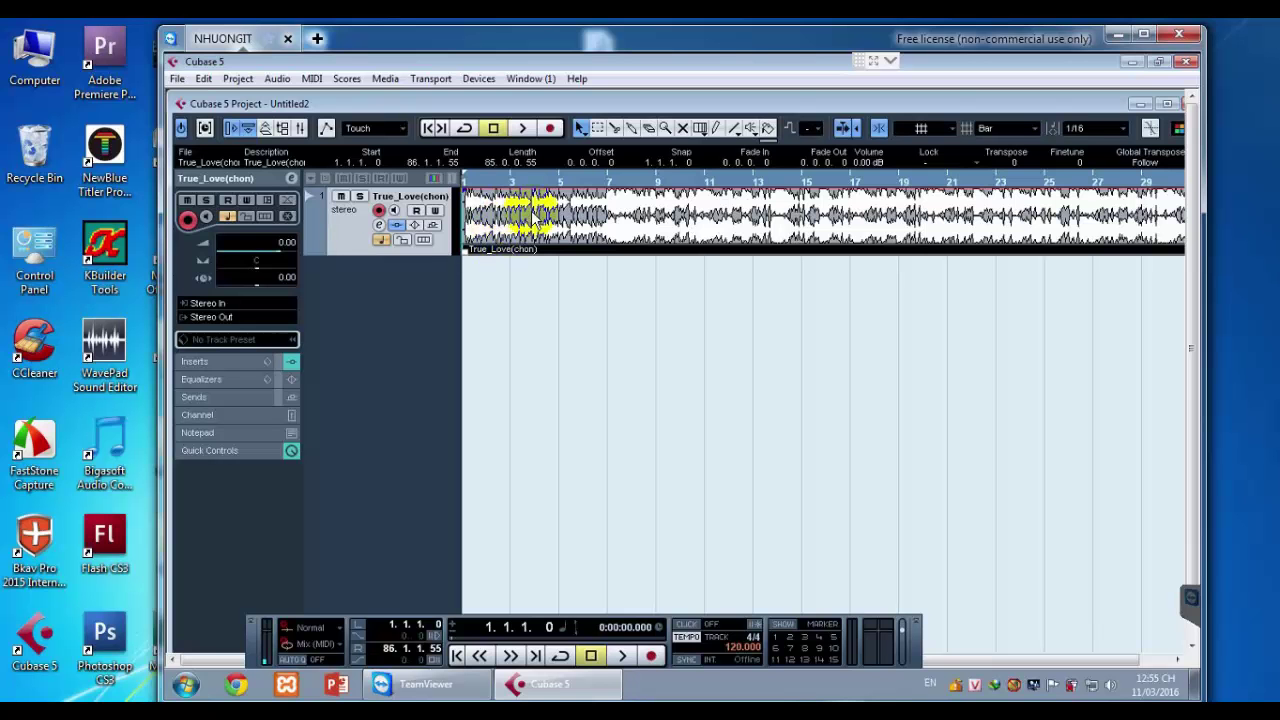
left_click(471, 184)
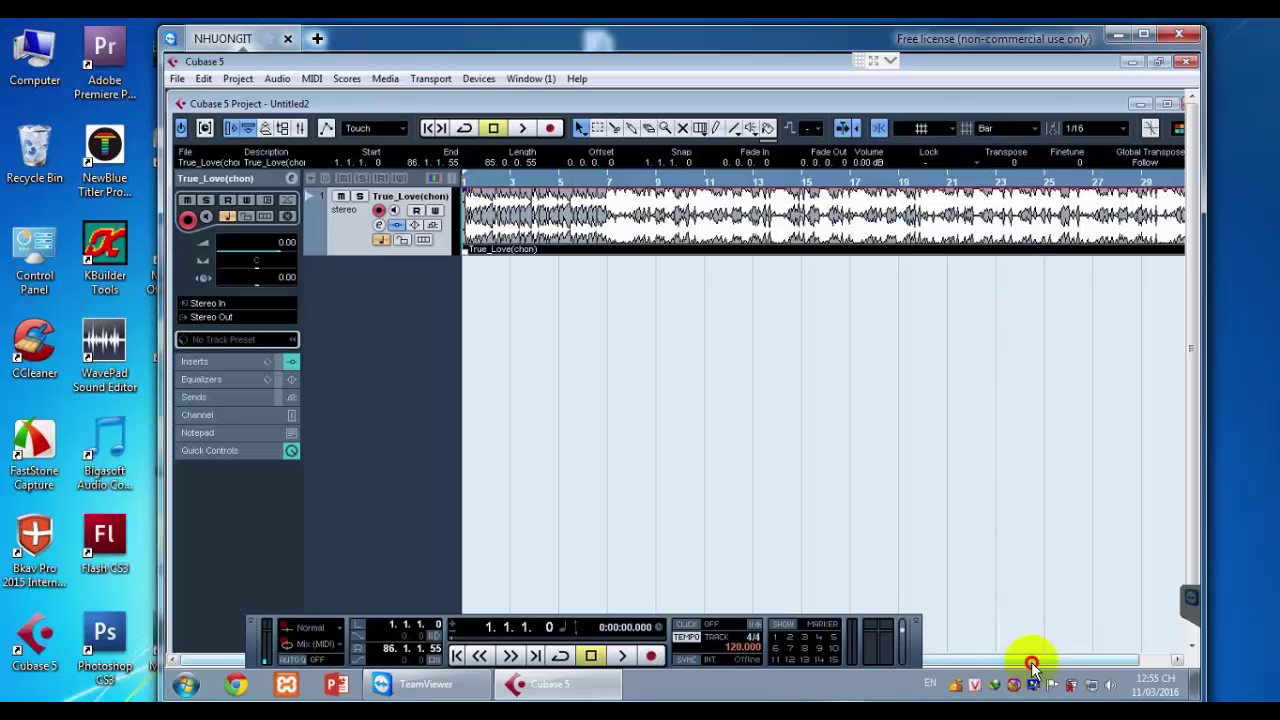
Play the pitch-shifted True_Love(chon) track from the start for a few seconds, and stop playback
left_click(1120, 663)
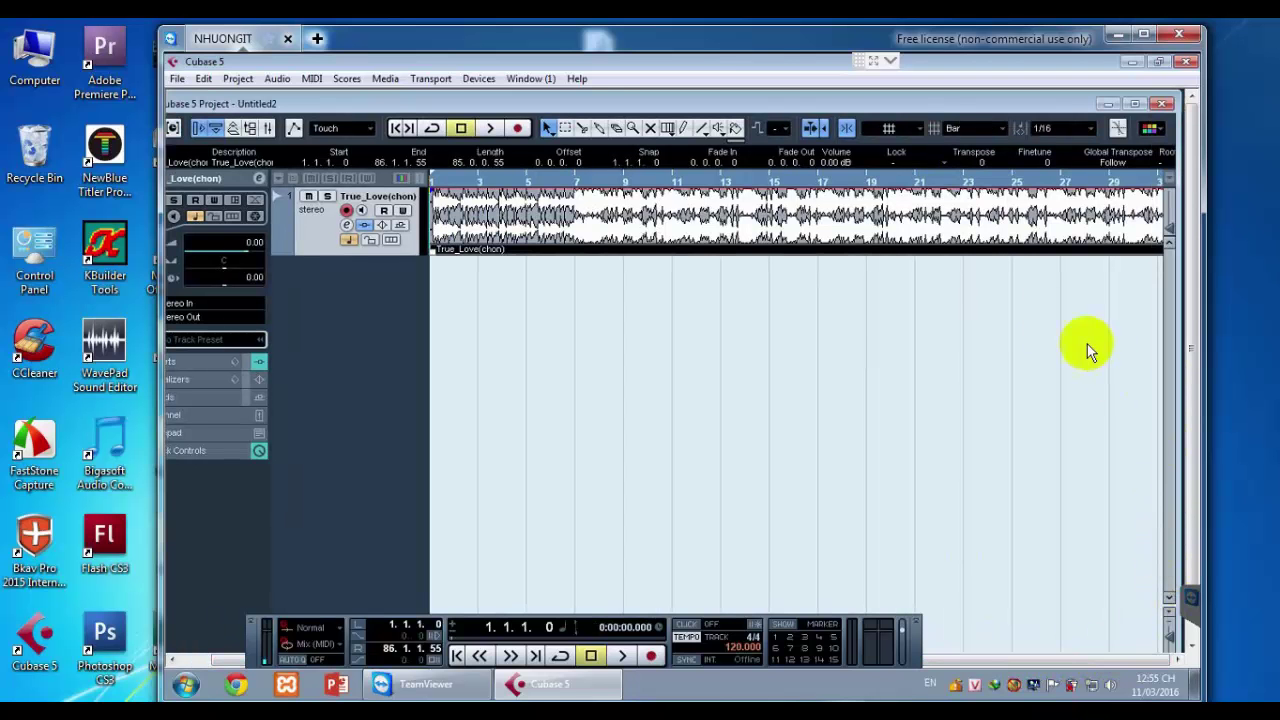
left_click(939, 247)
left_click(303, 158)
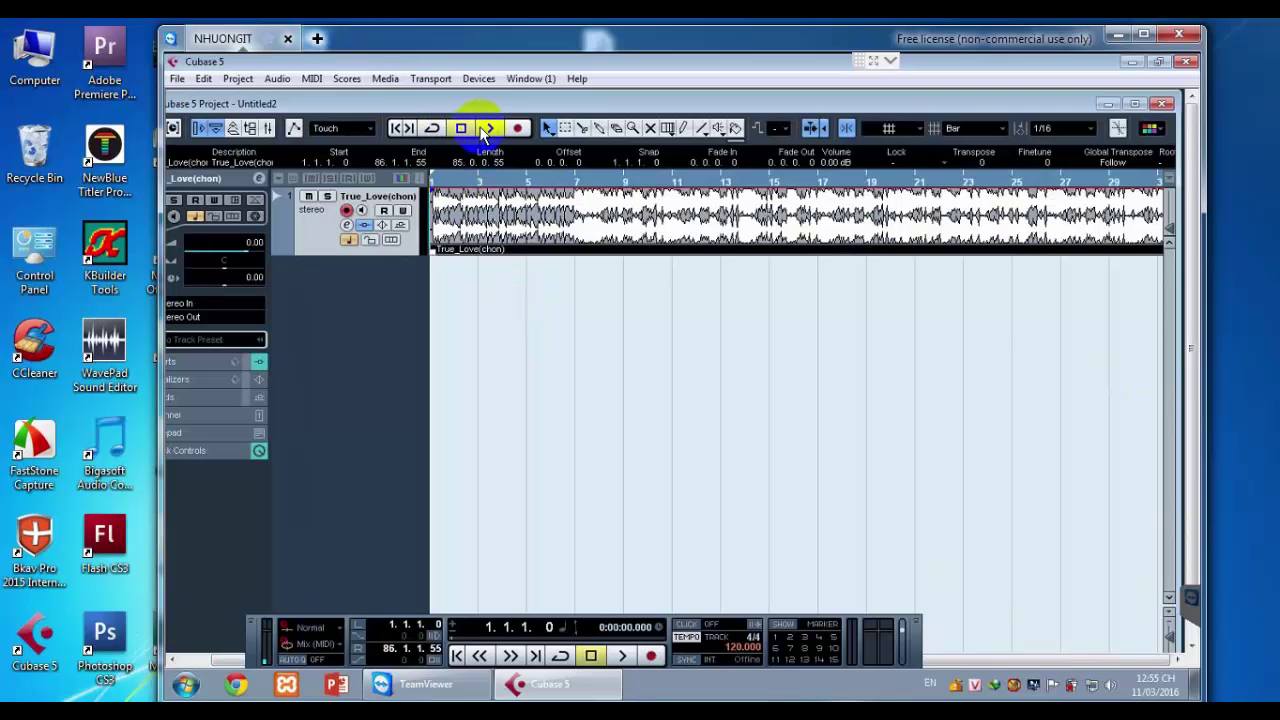
left_click(489, 131)
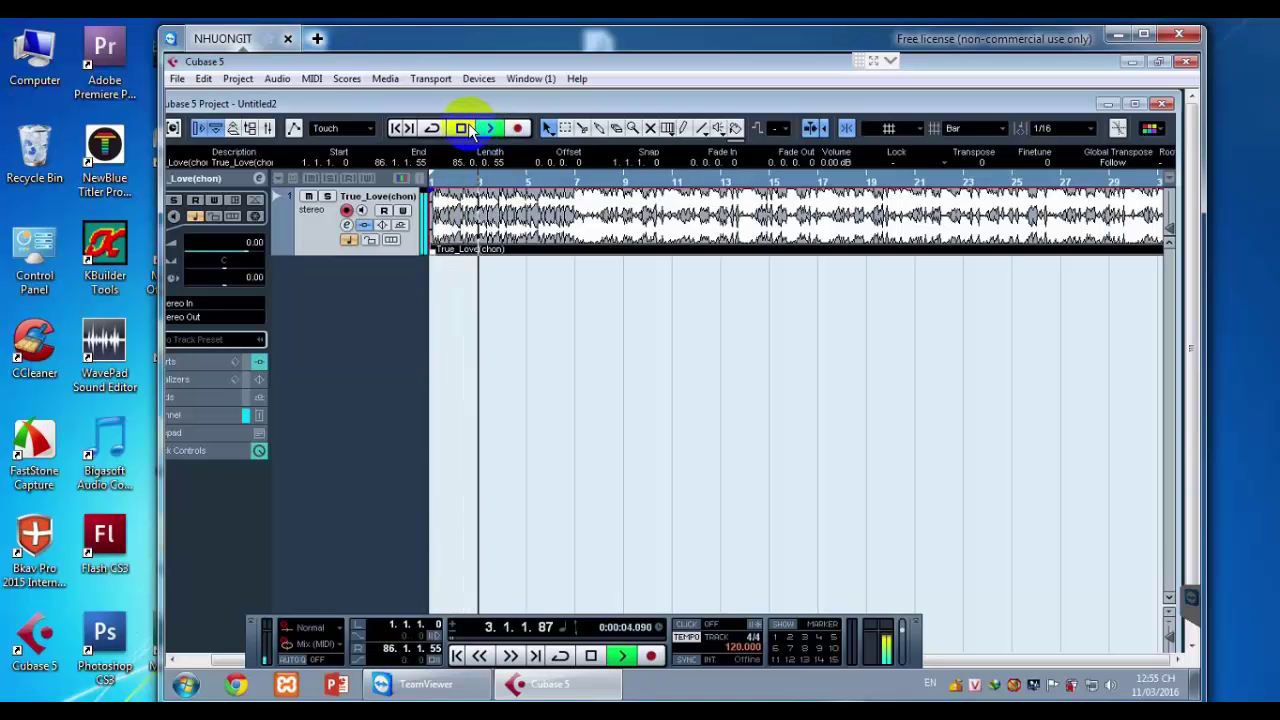
left_click(461, 128)
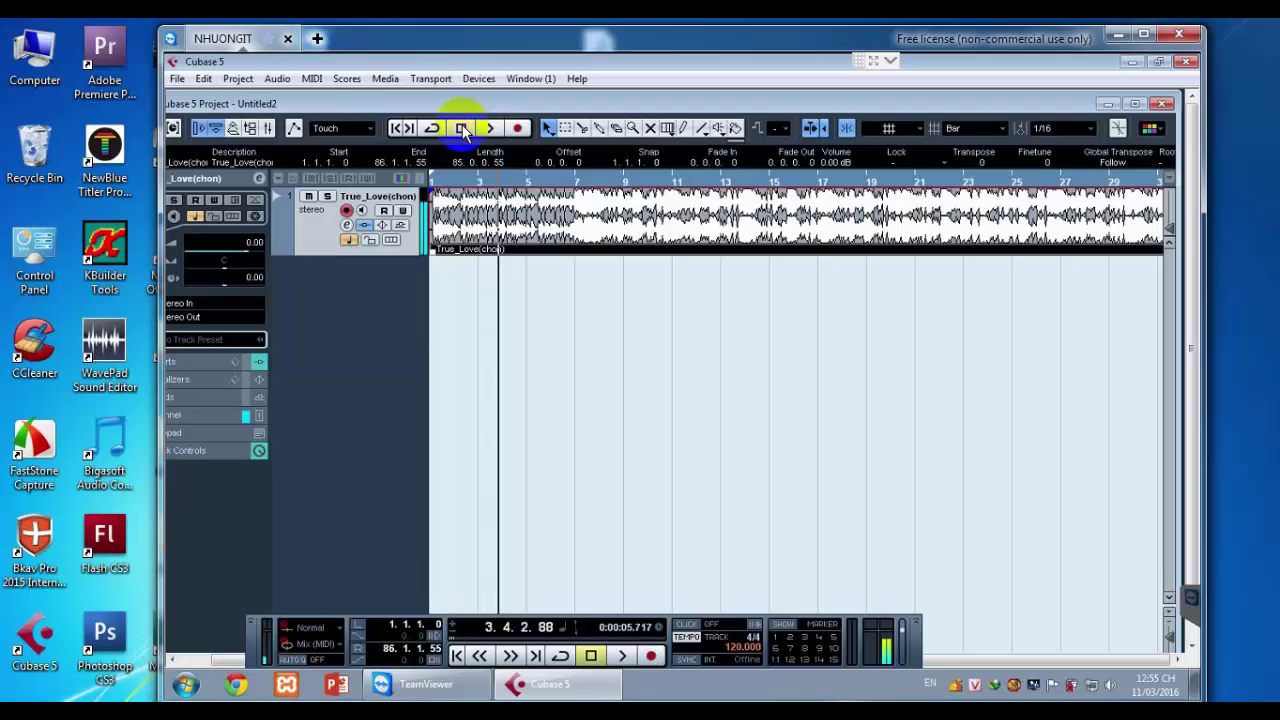
left_click(513, 250)
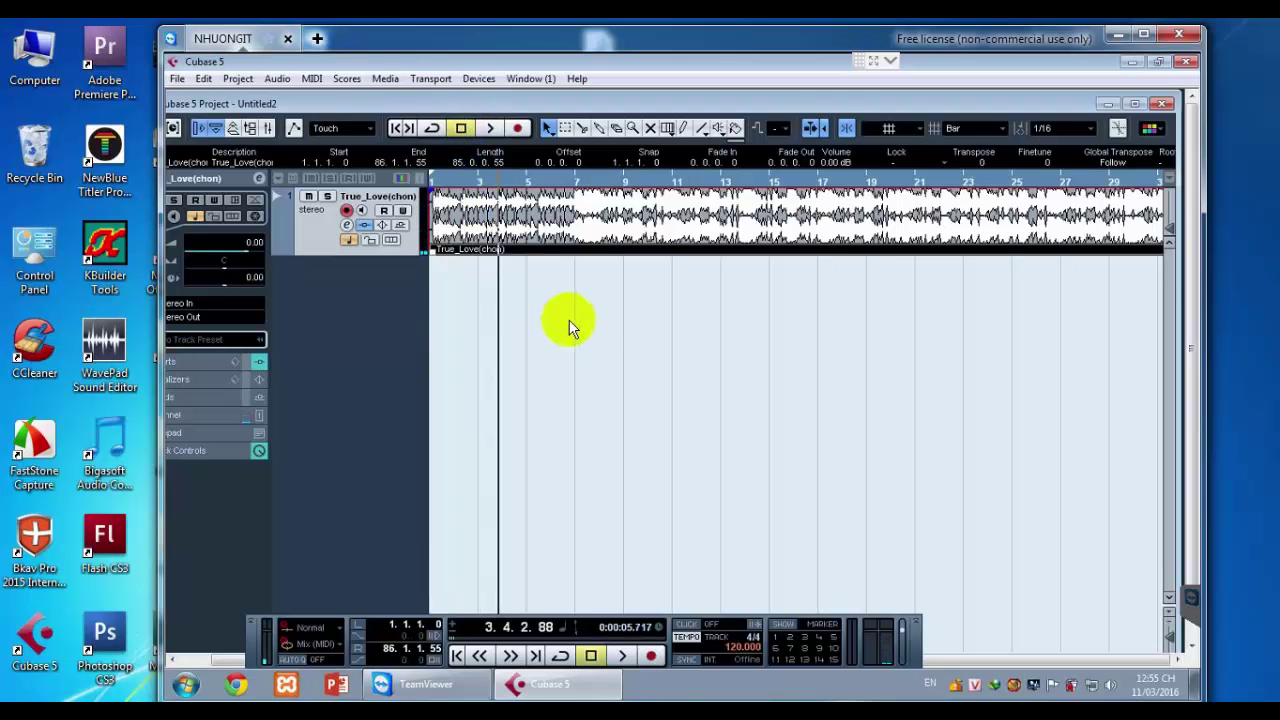
left_click(363, 125)
left_click(518, 214)
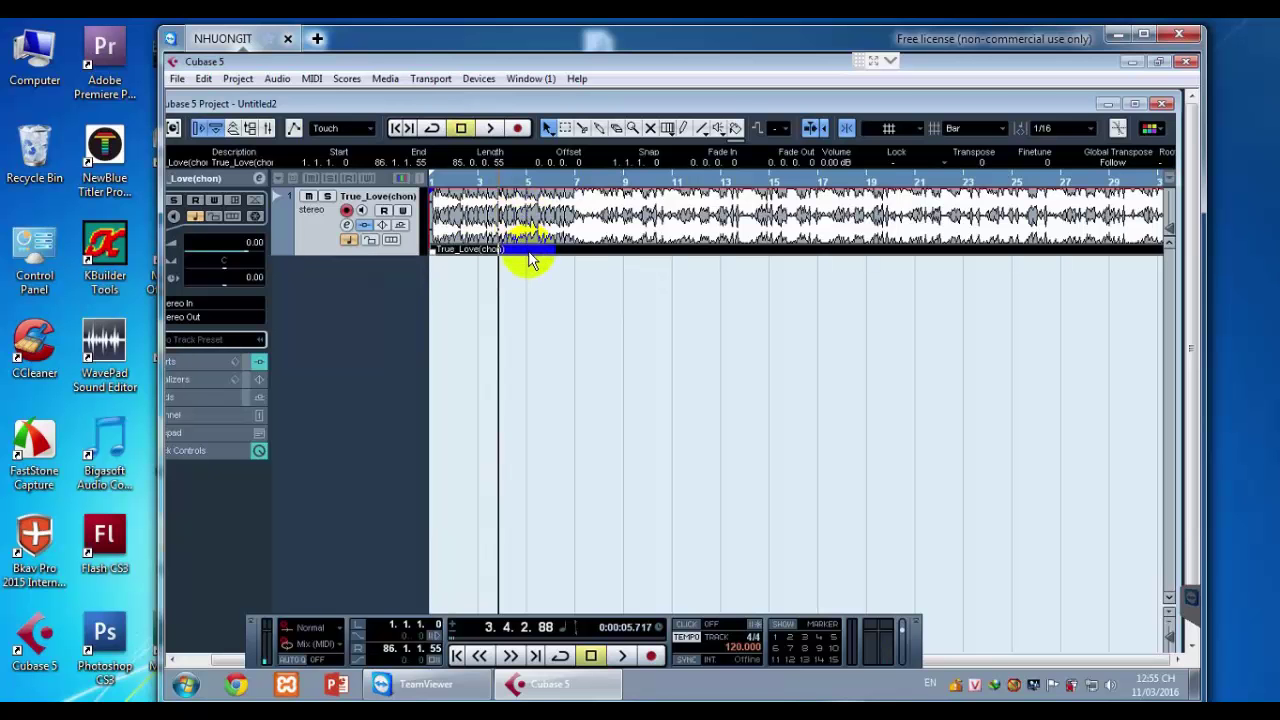
left_click(527, 252)
left_click(345, 211)
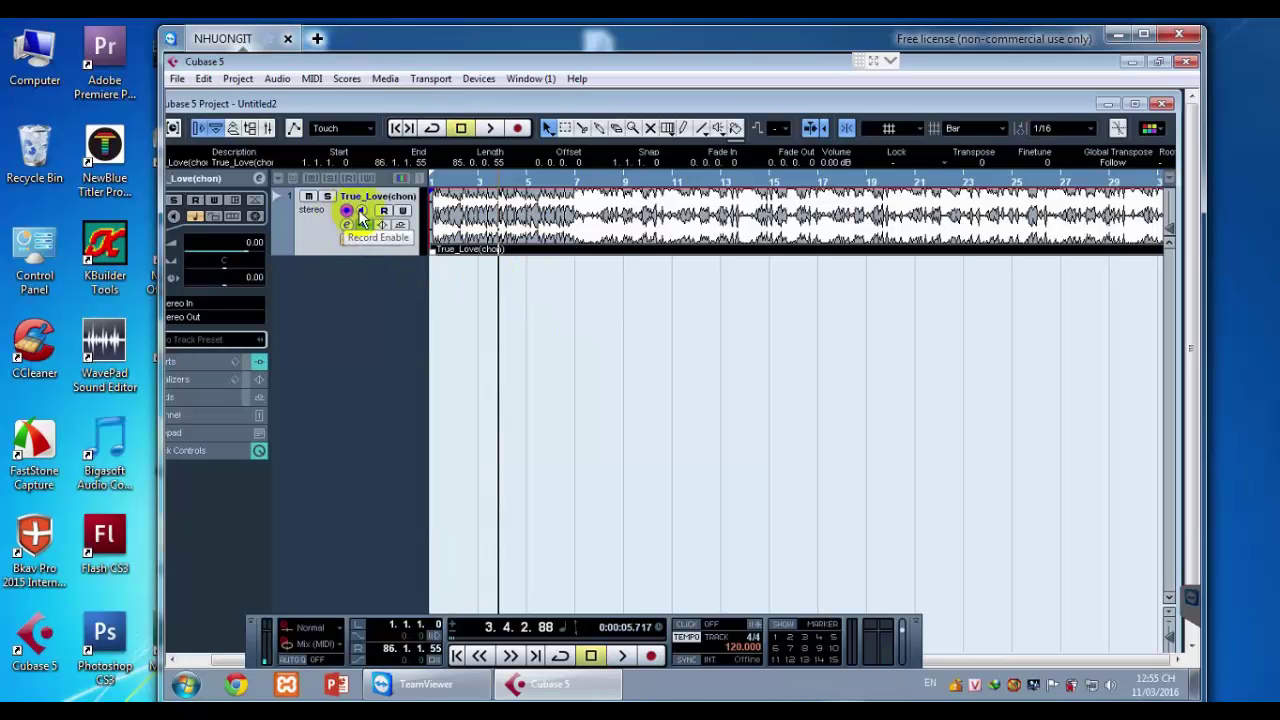
left_click(177, 80)
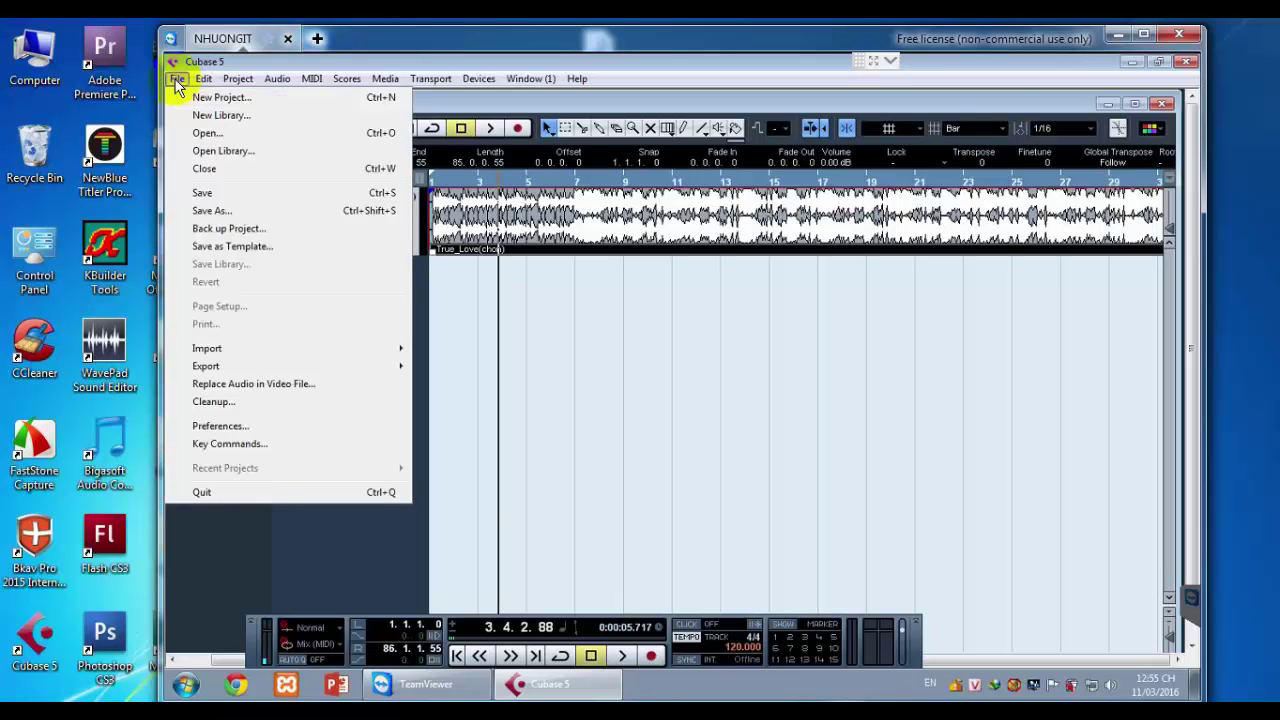
mouse_move(234, 368)
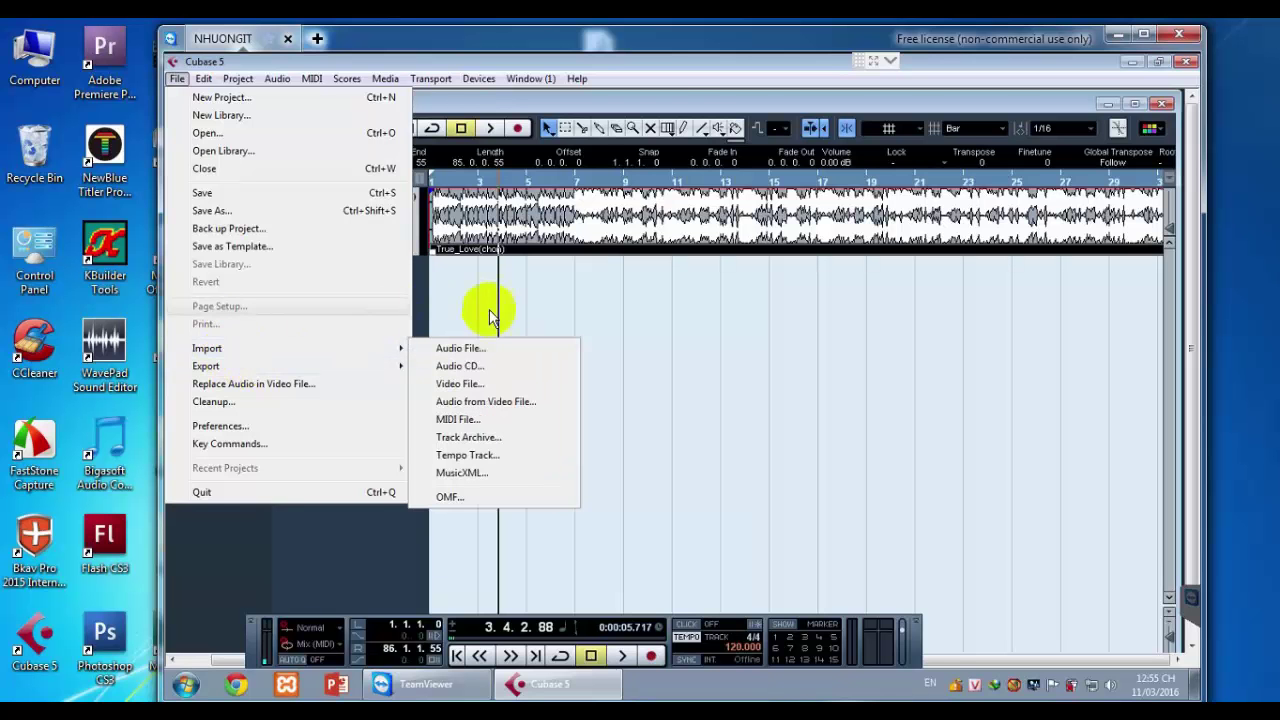
Move the project cursor to the start of bar 3
mouse_move(535, 78)
left_click(463, 171)
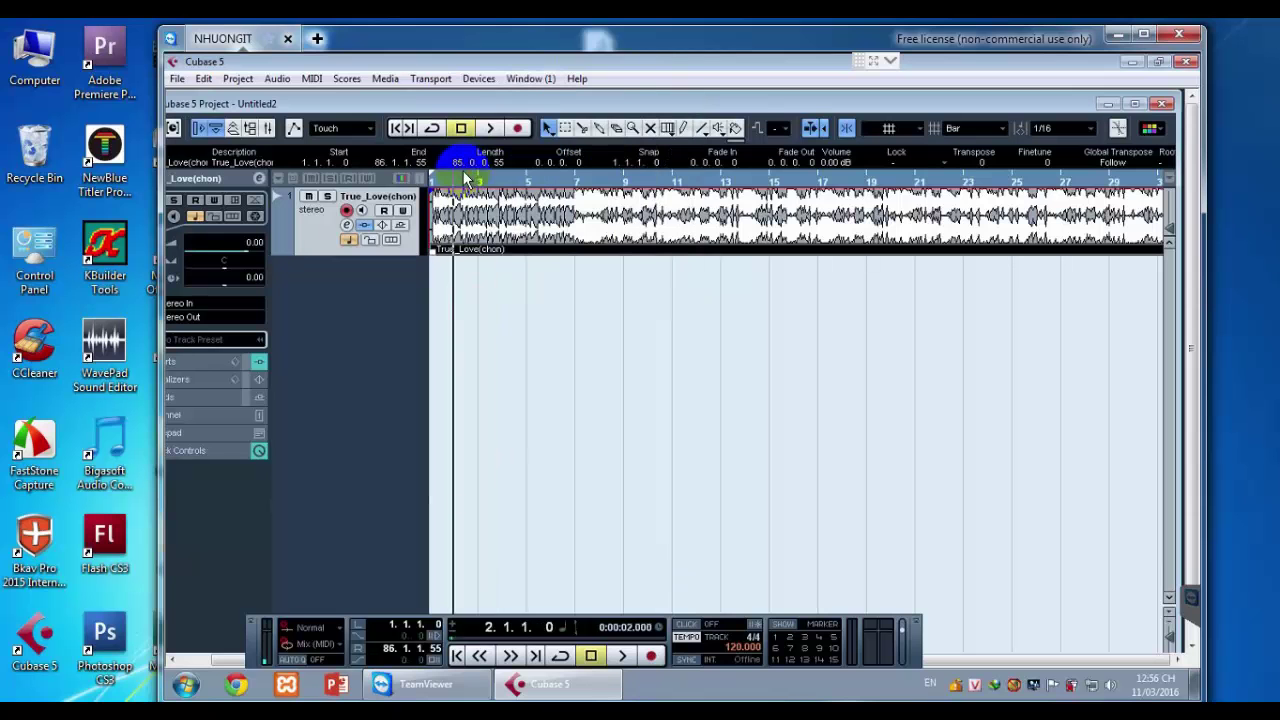
left_click(441, 179)
left_click_drag(443, 180, 478, 176)
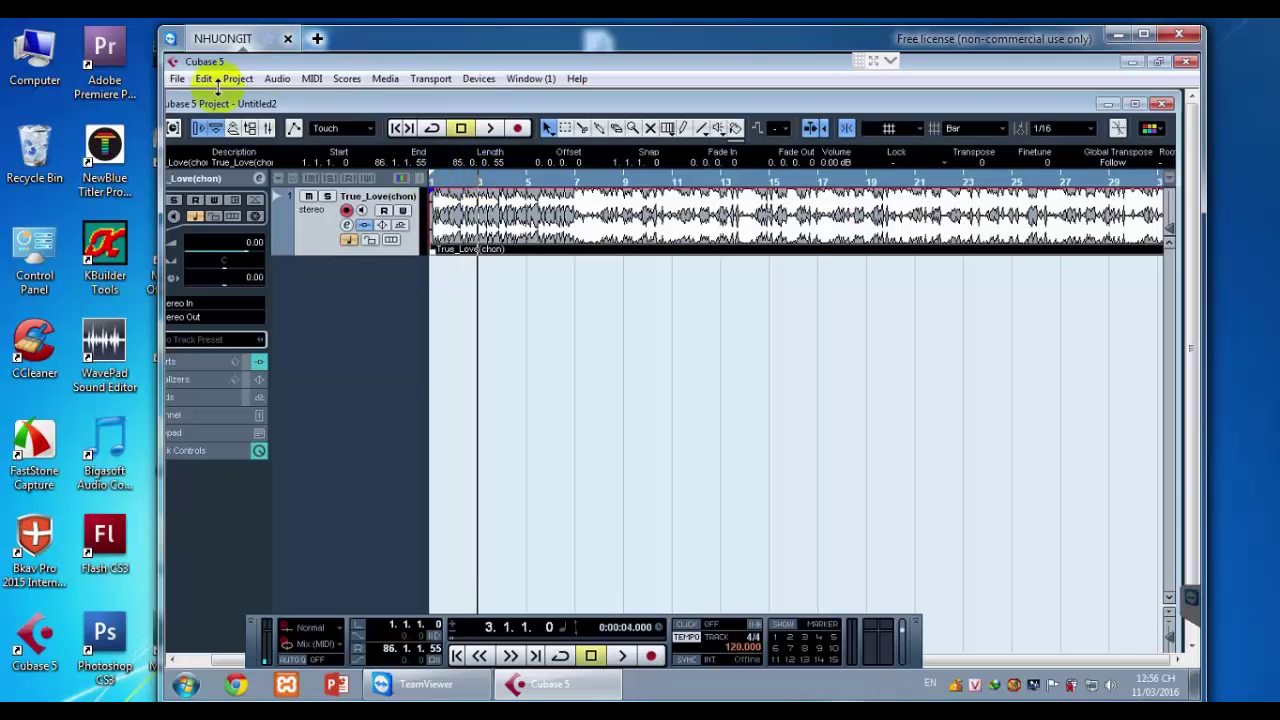
Open the audio mixdown export settings and name the file ha-2, keeping Wave File as the format
left_click(177, 78)
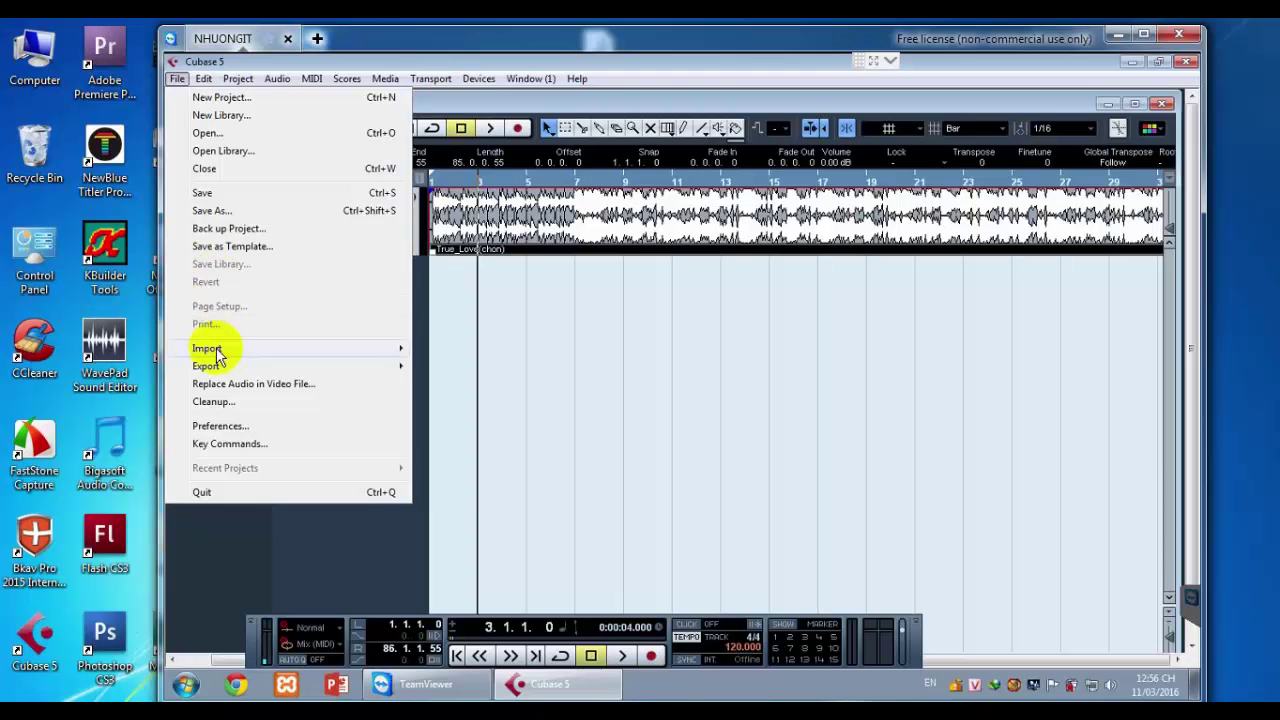
mouse_move(222, 372)
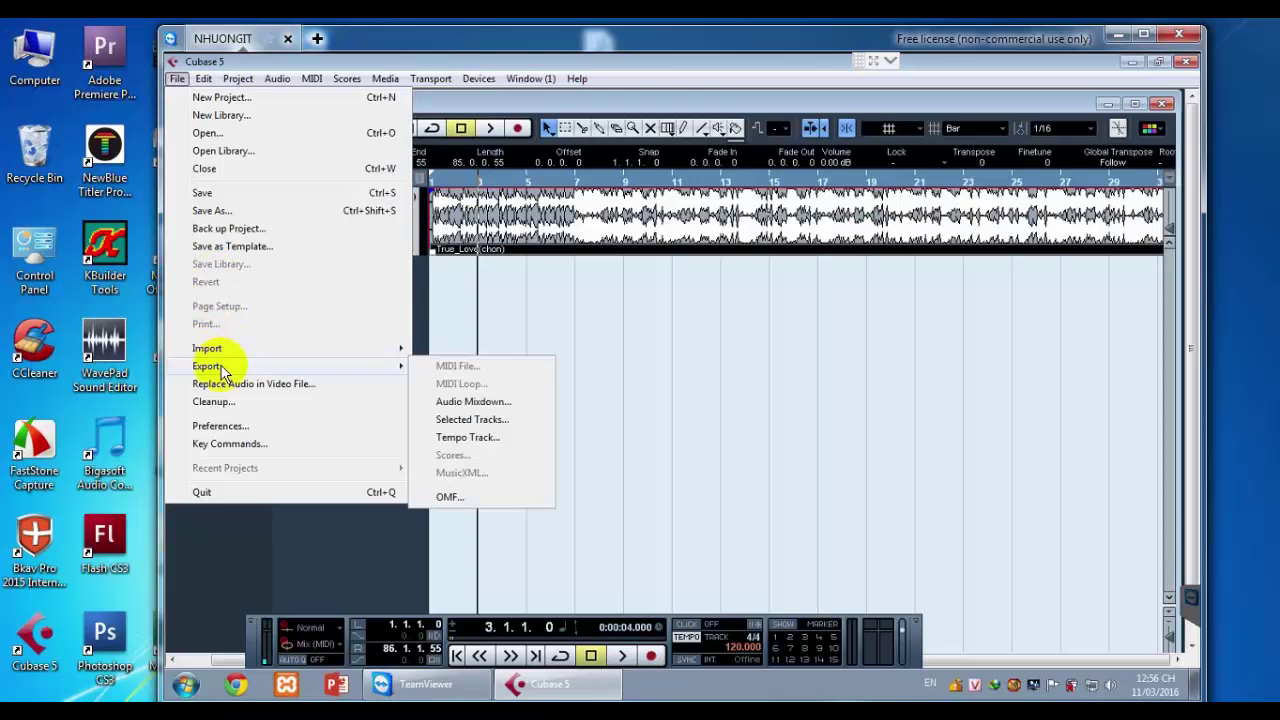
mouse_move(374, 352)
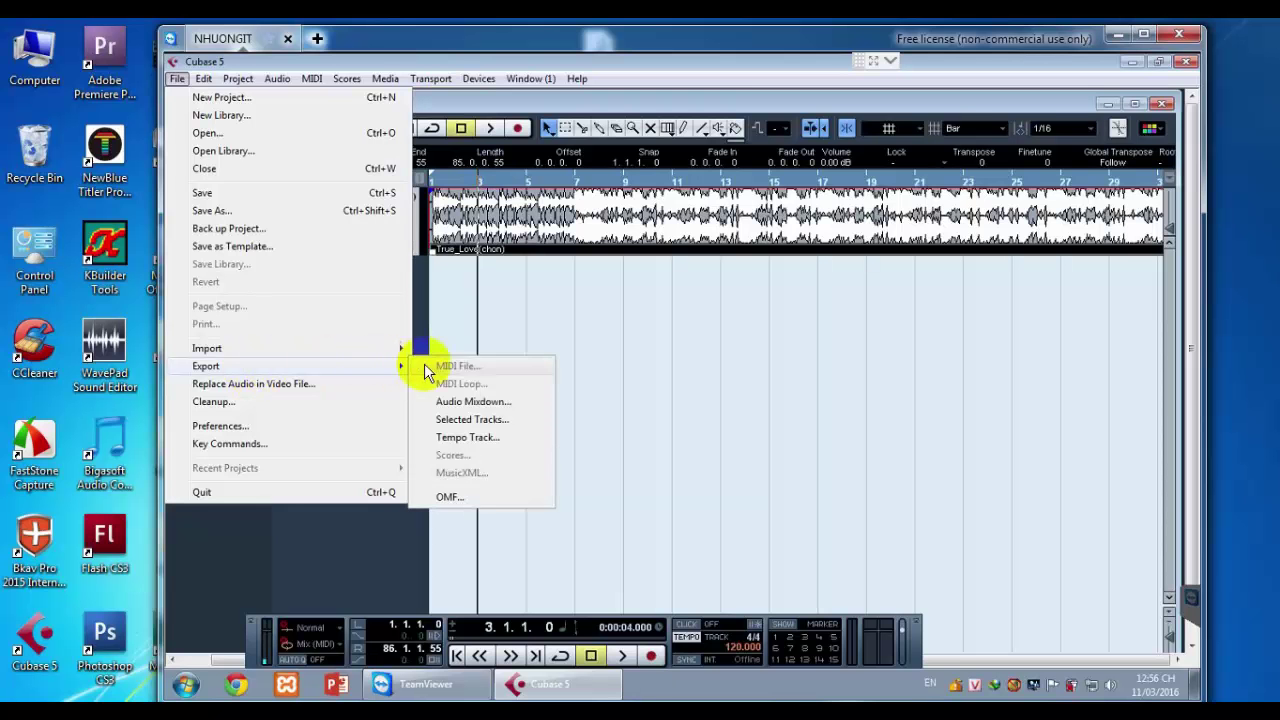
left_click(491, 404)
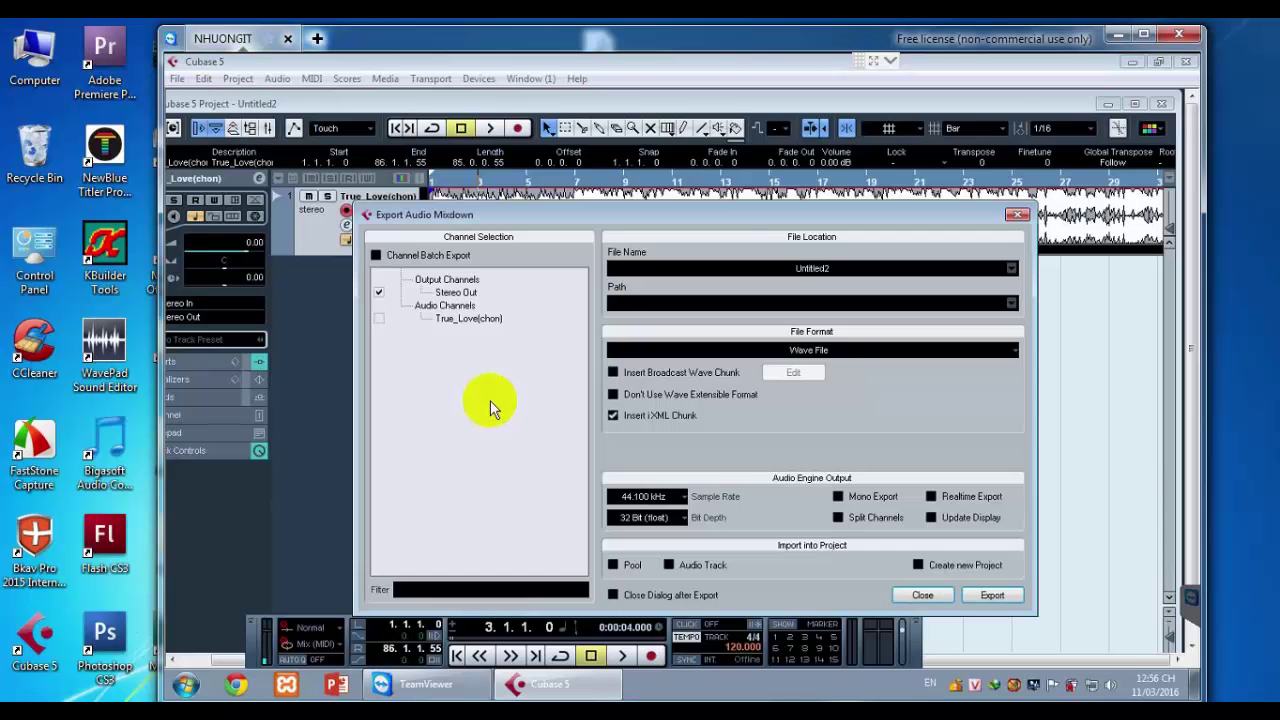
left_click_drag(639, 213, 523, 150)
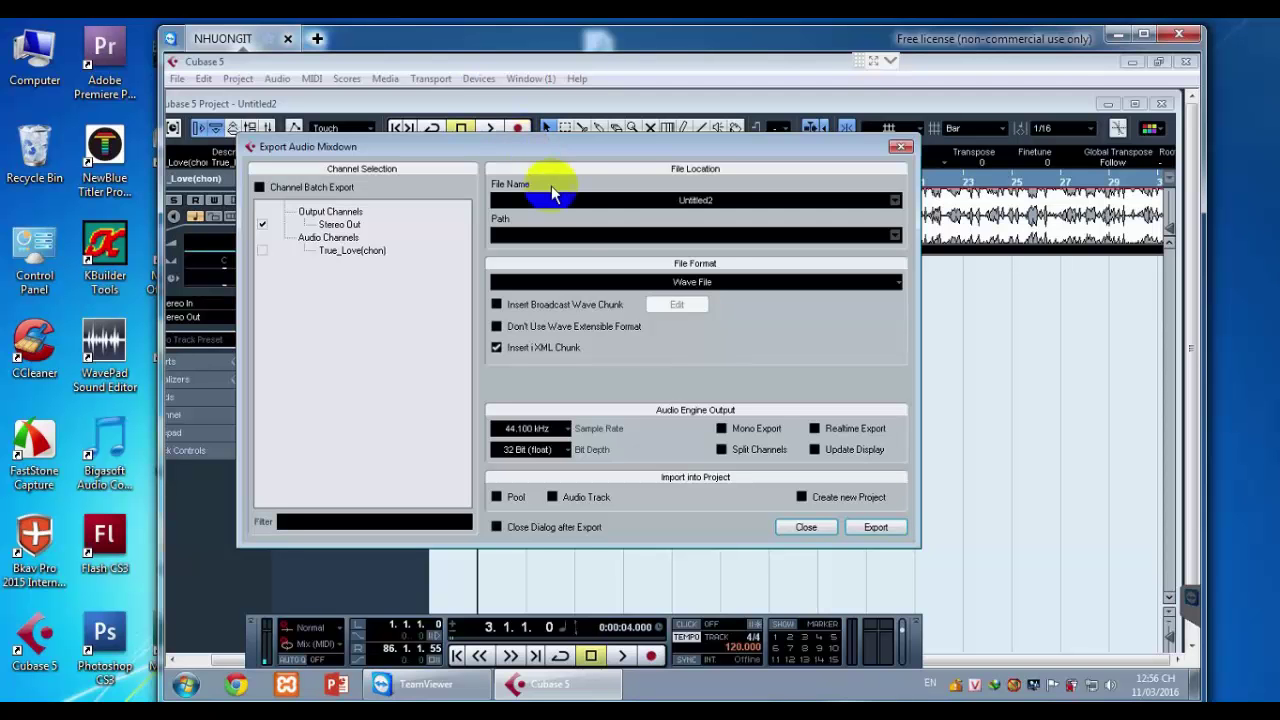
left_click(718, 247)
left_click(718, 198)
left_click(716, 283)
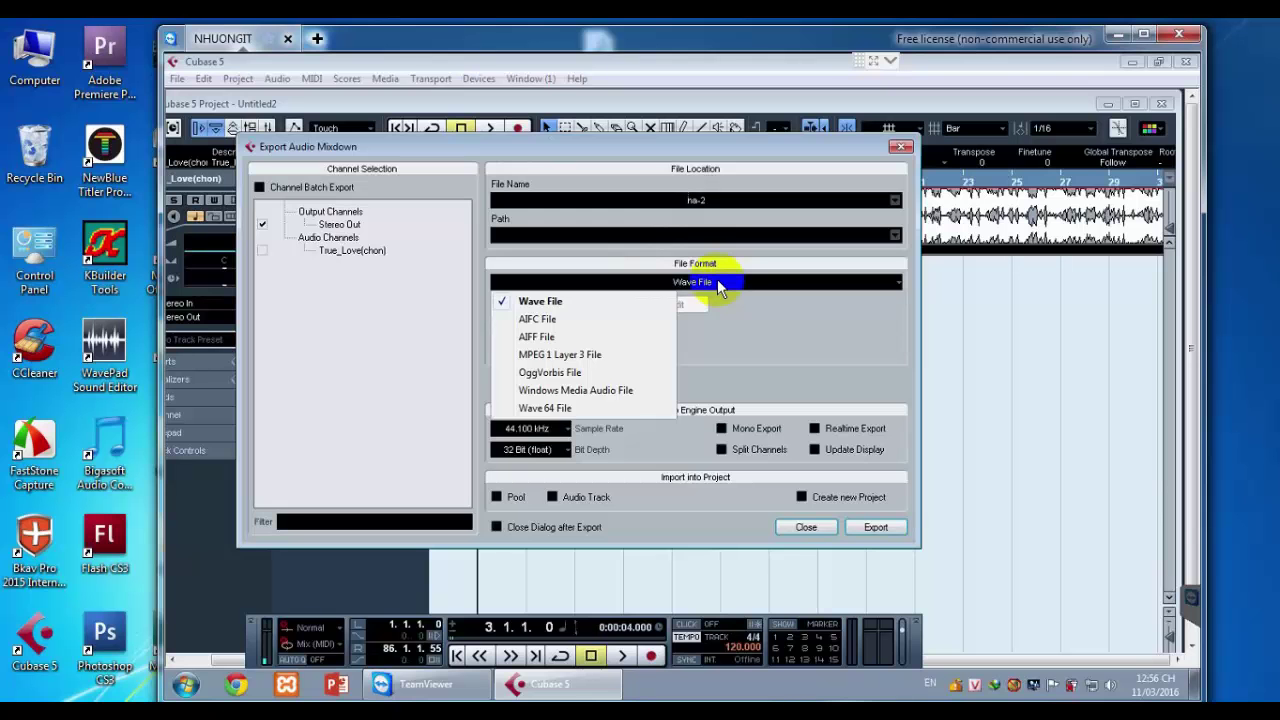
left_click(718, 285)
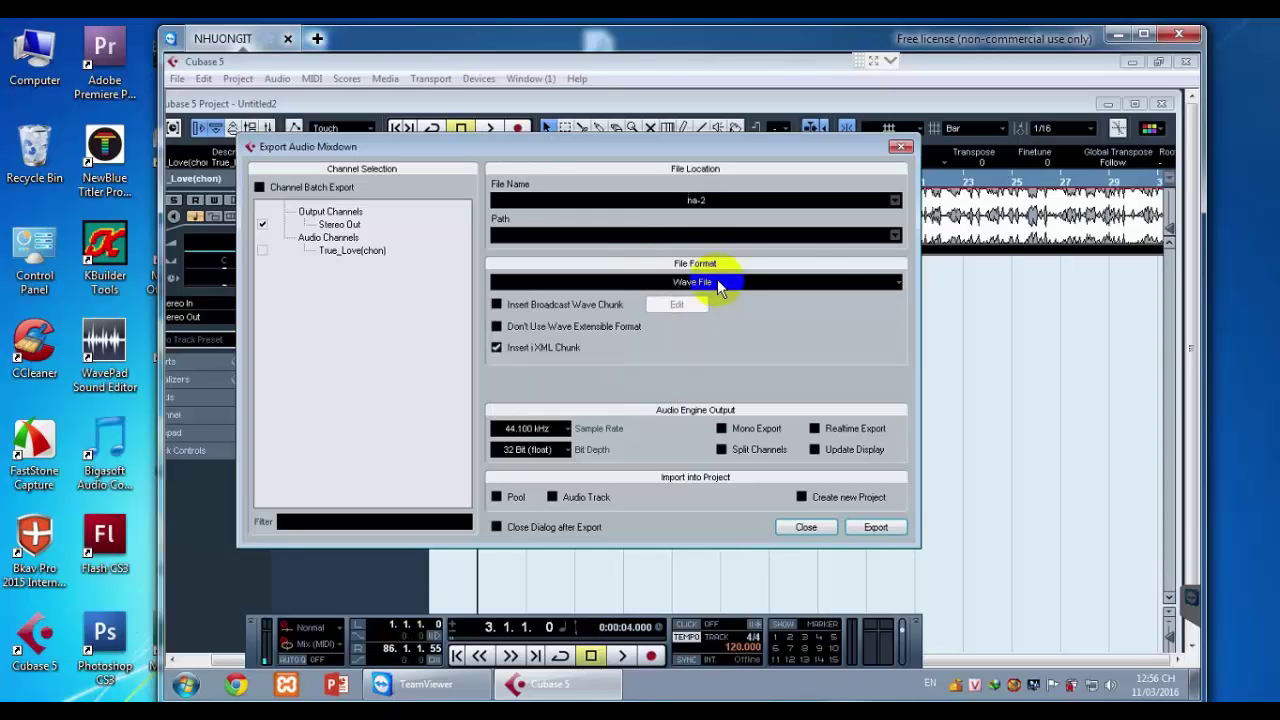
Examine the path choices and the available sample rates for the mixdown, leaving them as they are
left_click(894, 236)
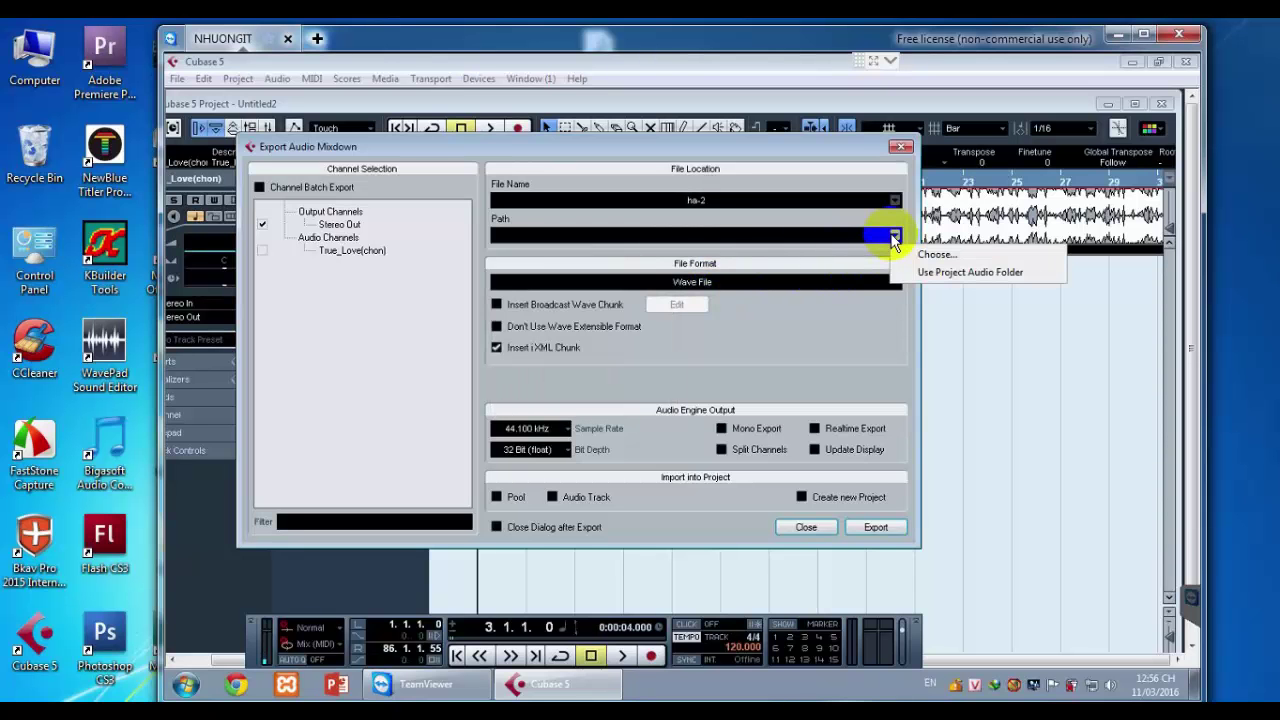
left_click(762, 342)
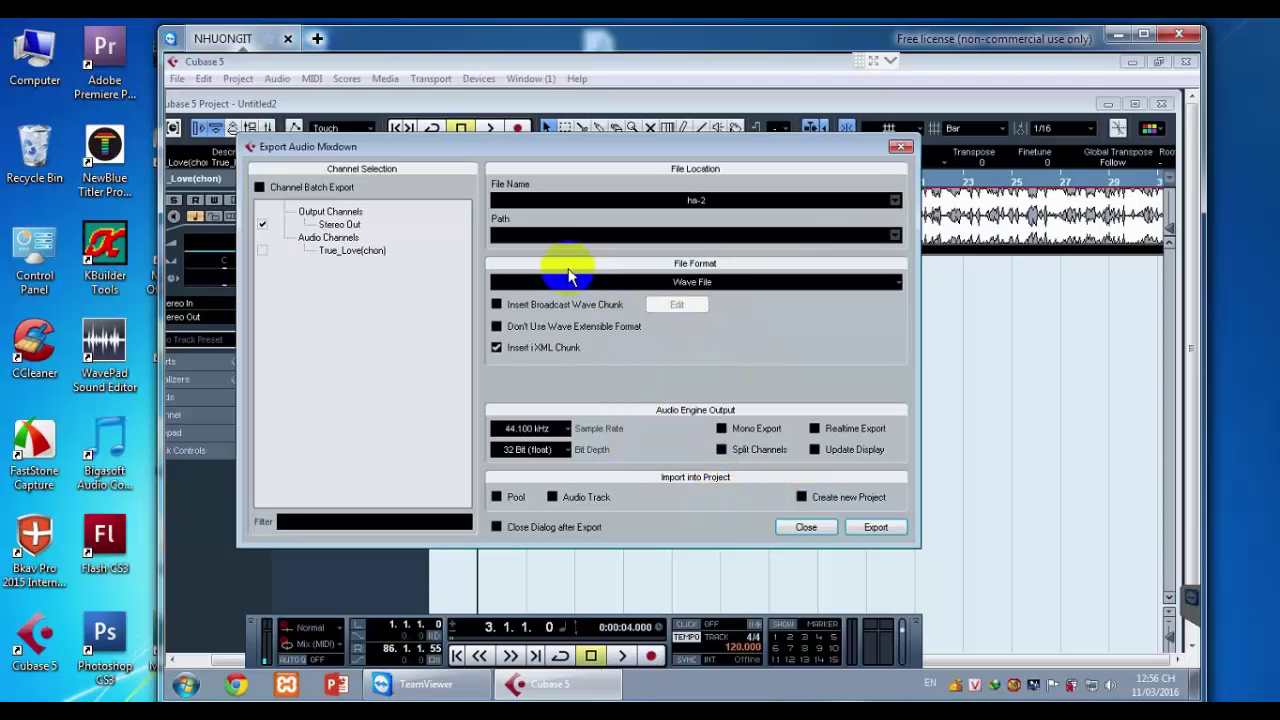
left_click(560, 429)
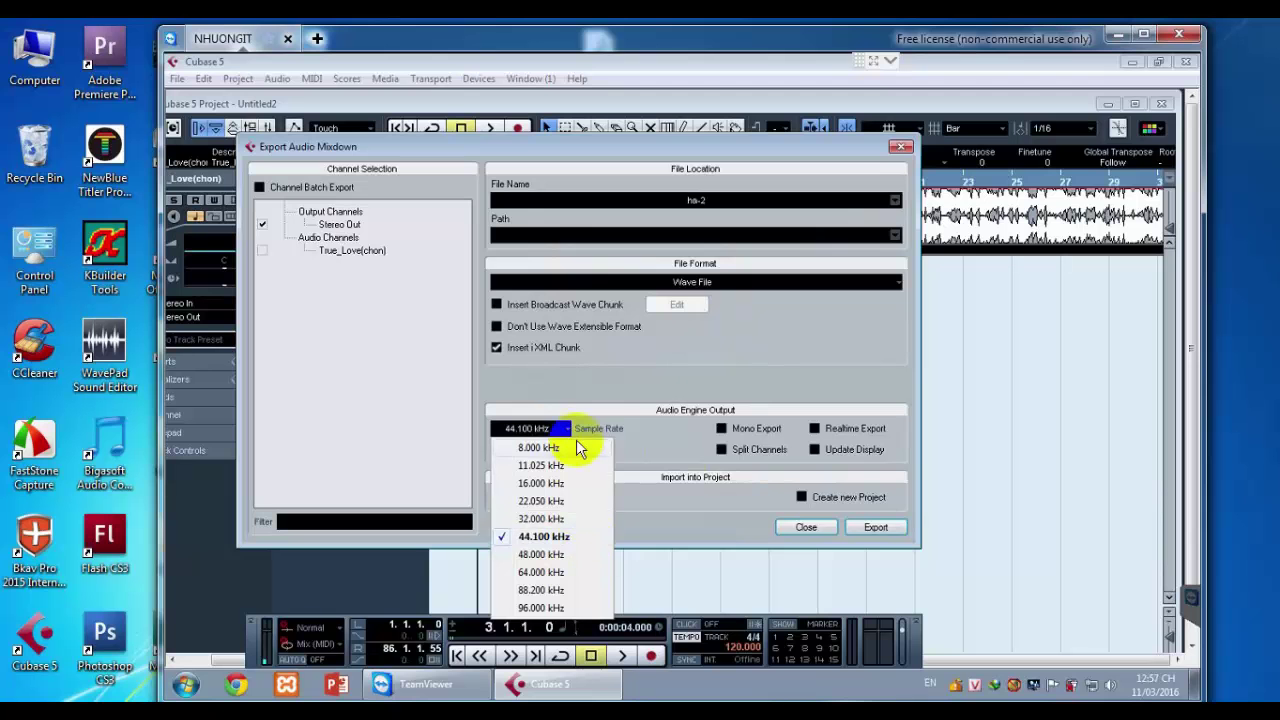
left_click(606, 384)
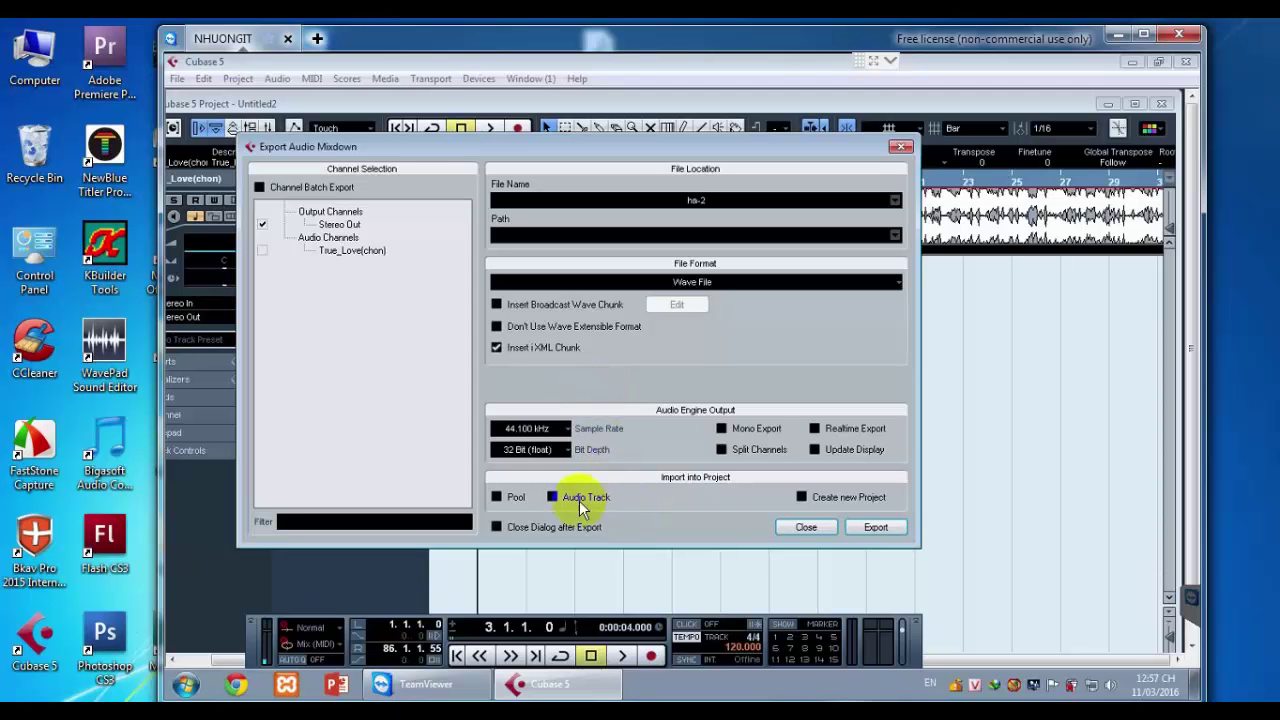
Examine the channel selection, bit depth choices and file formats for the mixdown, keeping 32 Bit (float) and Wave File
left_click(345, 251)
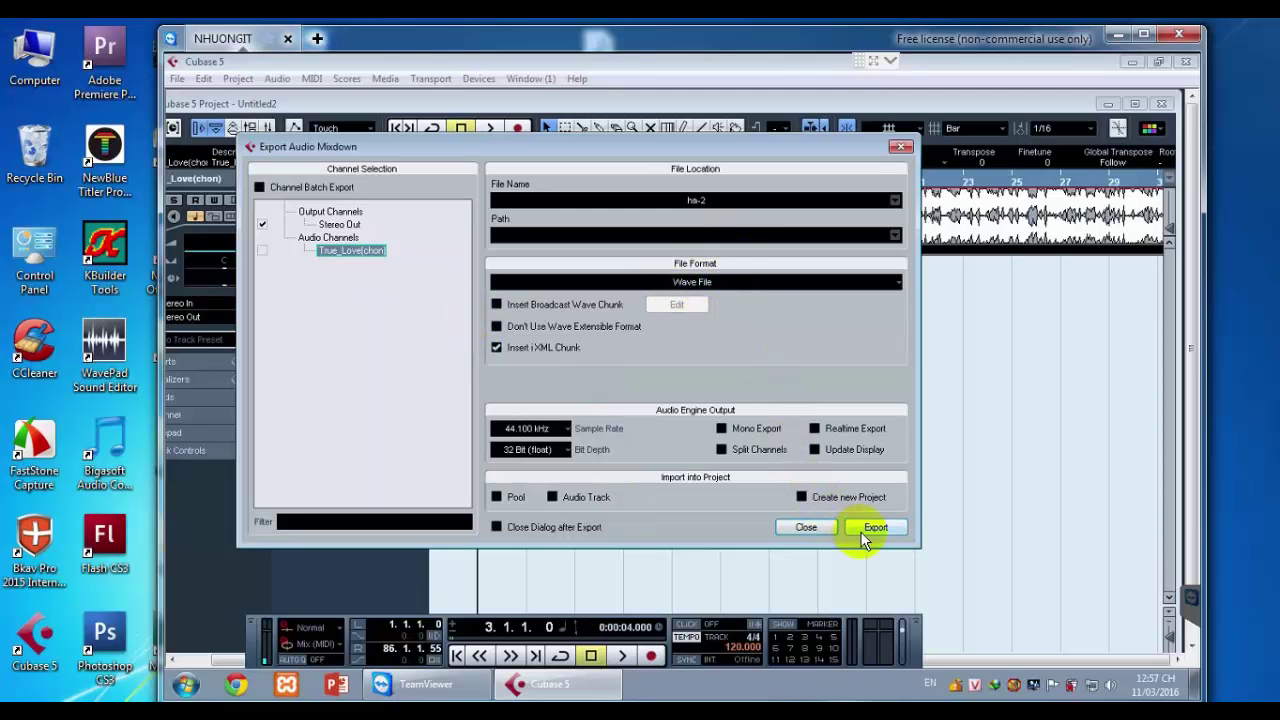
left_click(722, 452)
left_click(565, 449)
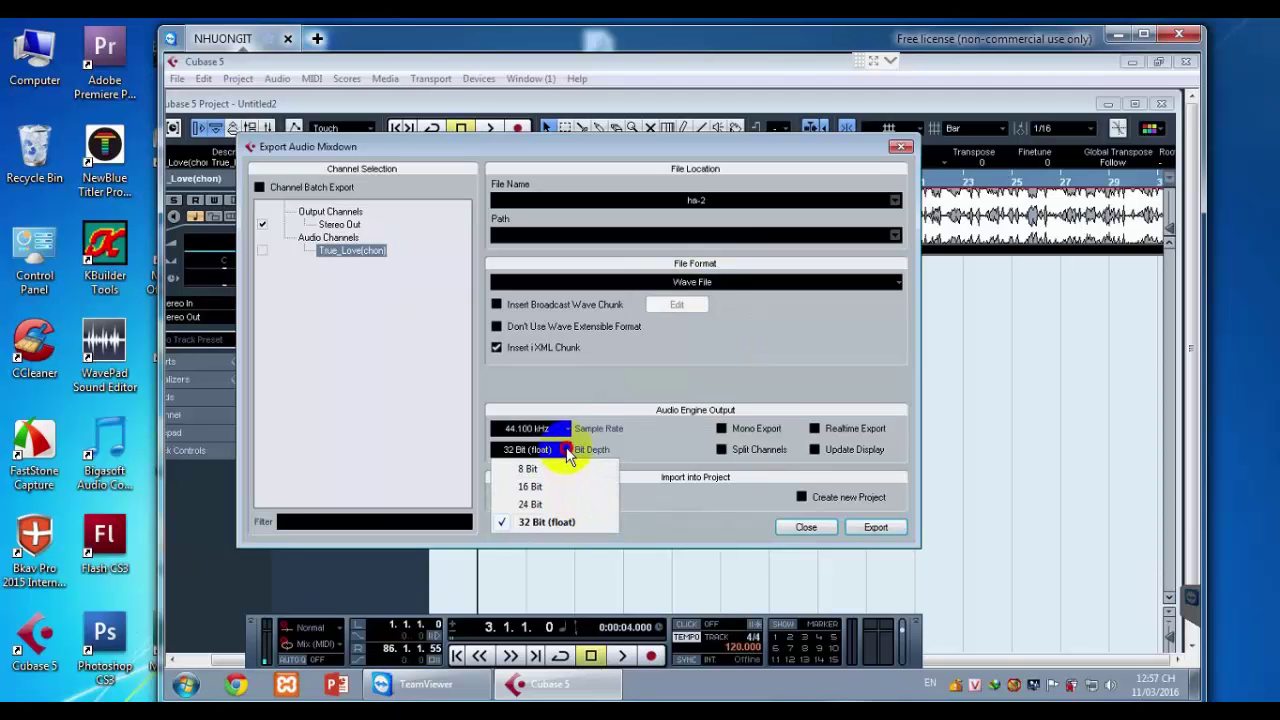
left_click(566, 452)
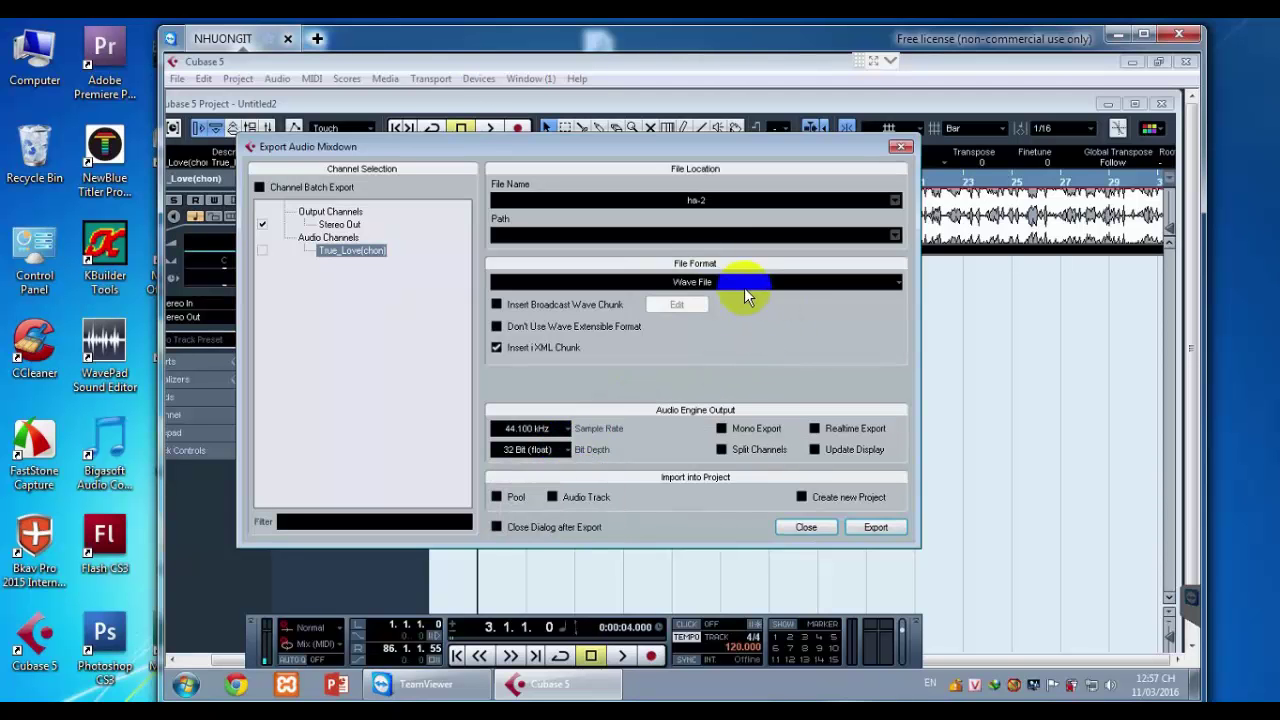
left_click(867, 524)
left_click(683, 414)
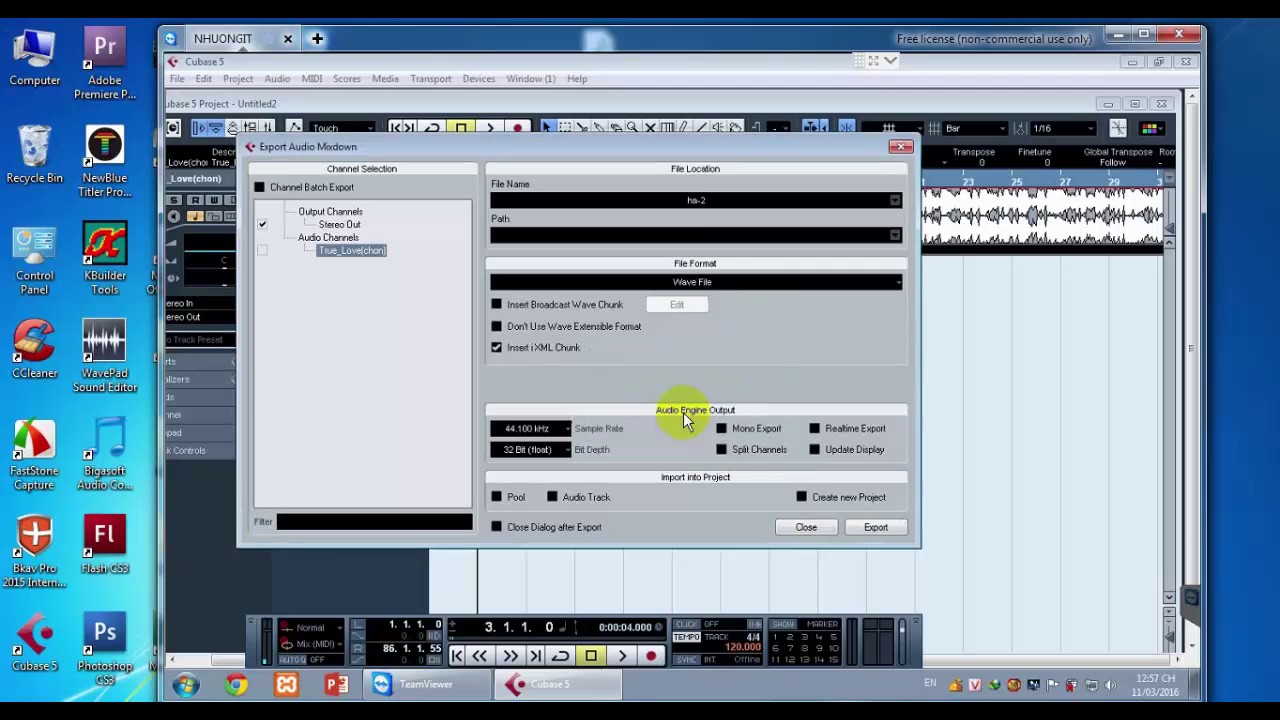
left_click(705, 281)
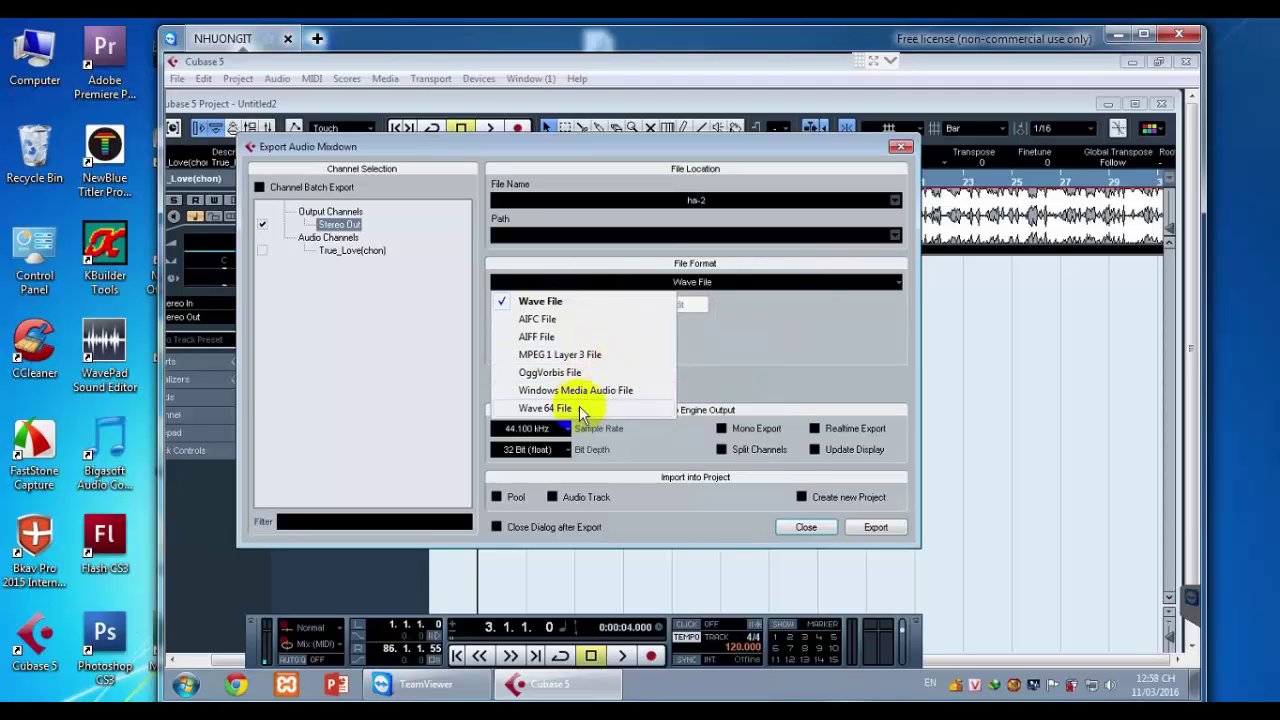
left_click(544, 302)
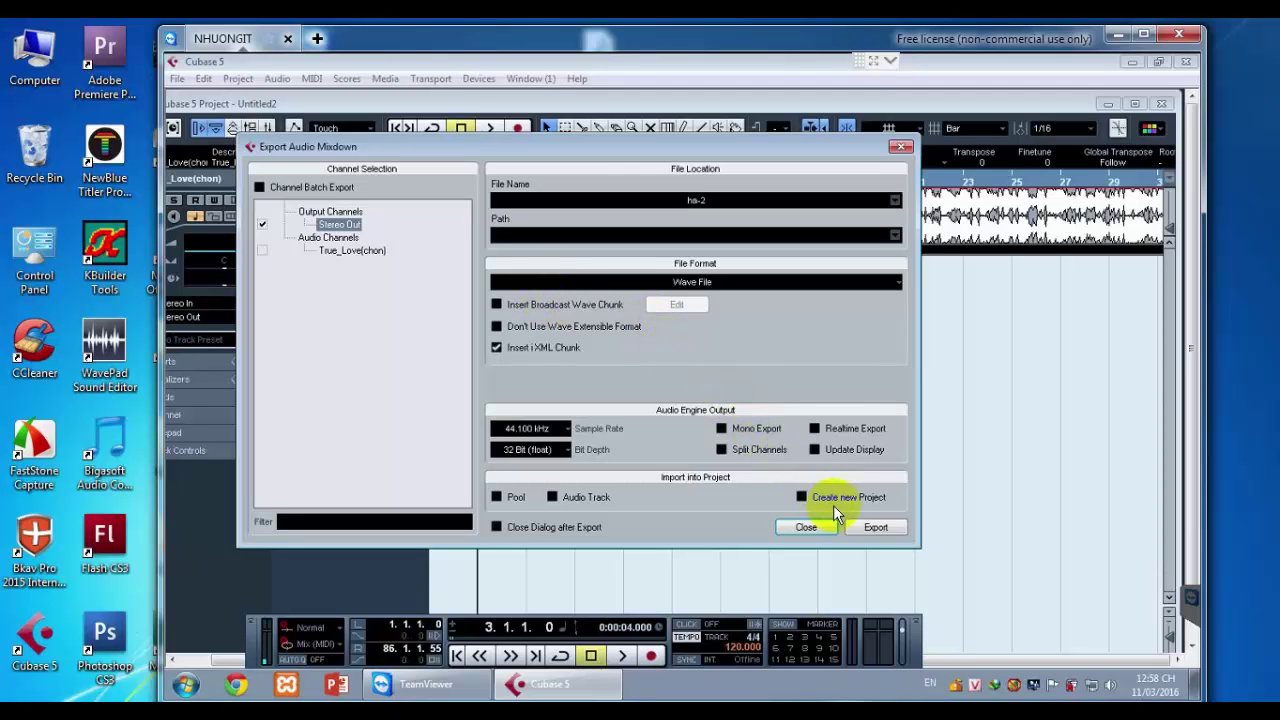
Enable importing the mixdown into the pool and as an audio track, and set the export path to the desktop's ketqua folder
left_click(553, 496)
left_click(716, 205)
left_click(895, 236)
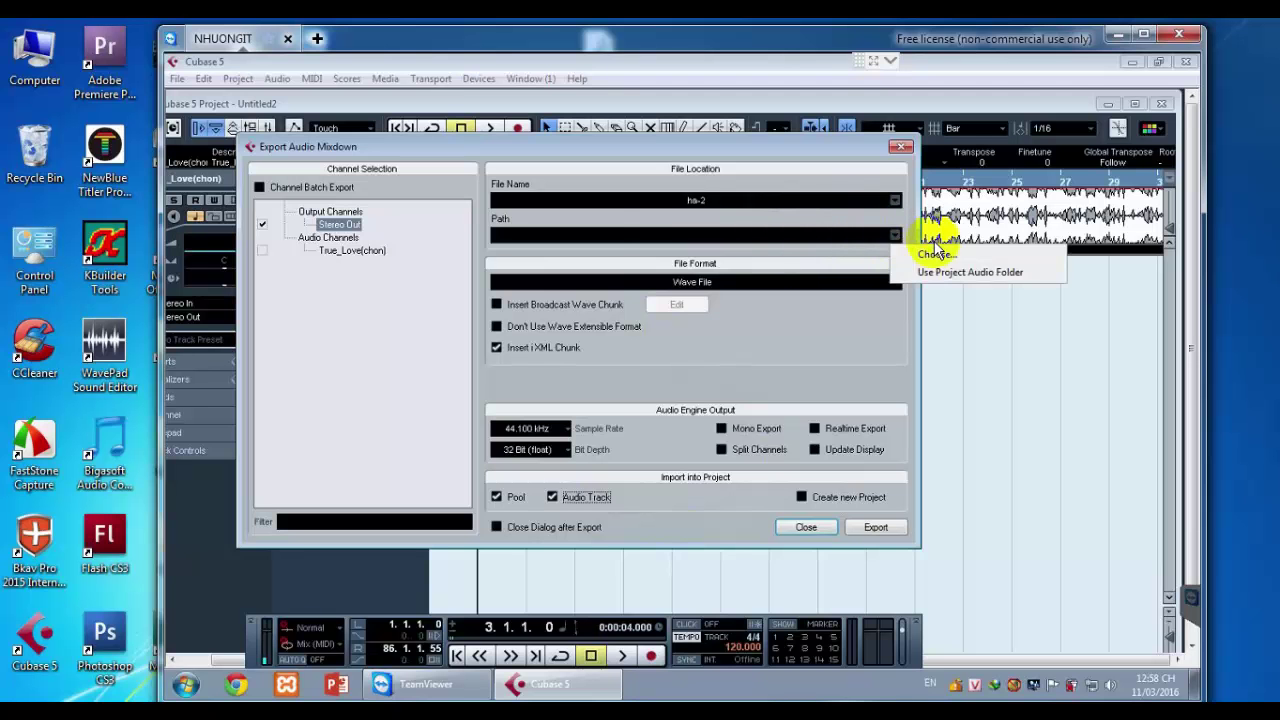
left_click(935, 255)
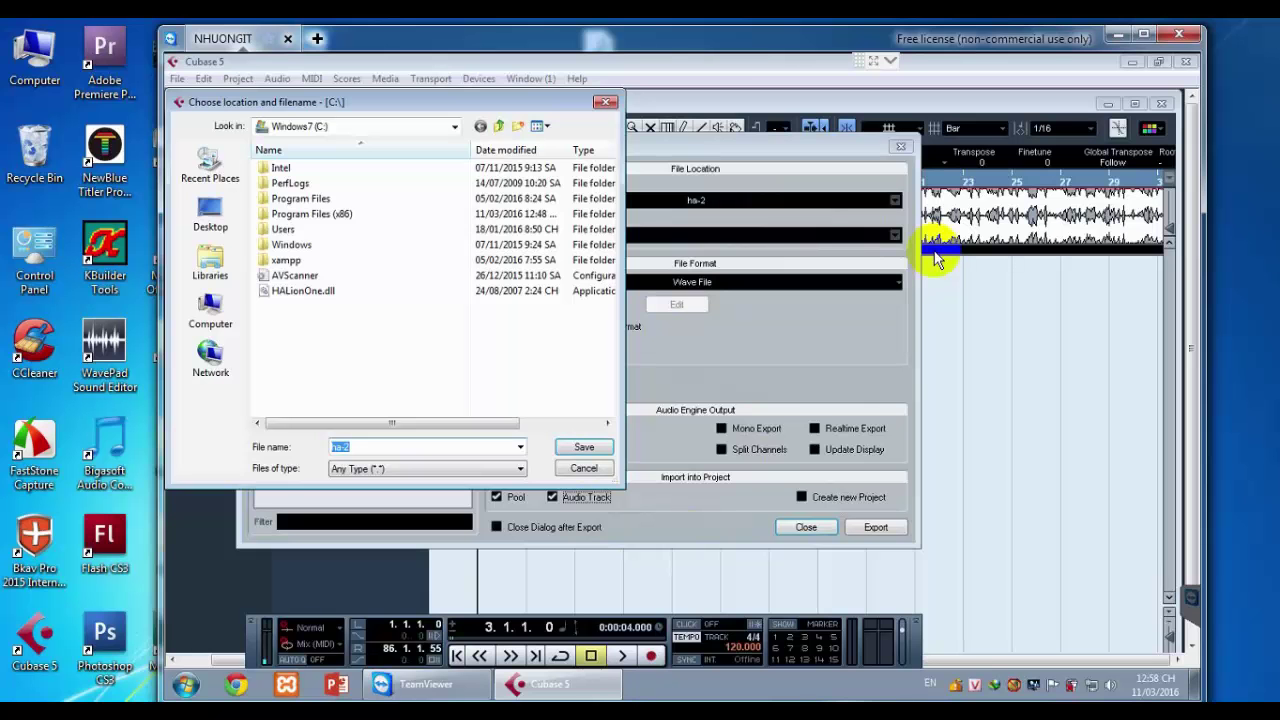
left_click(210, 218)
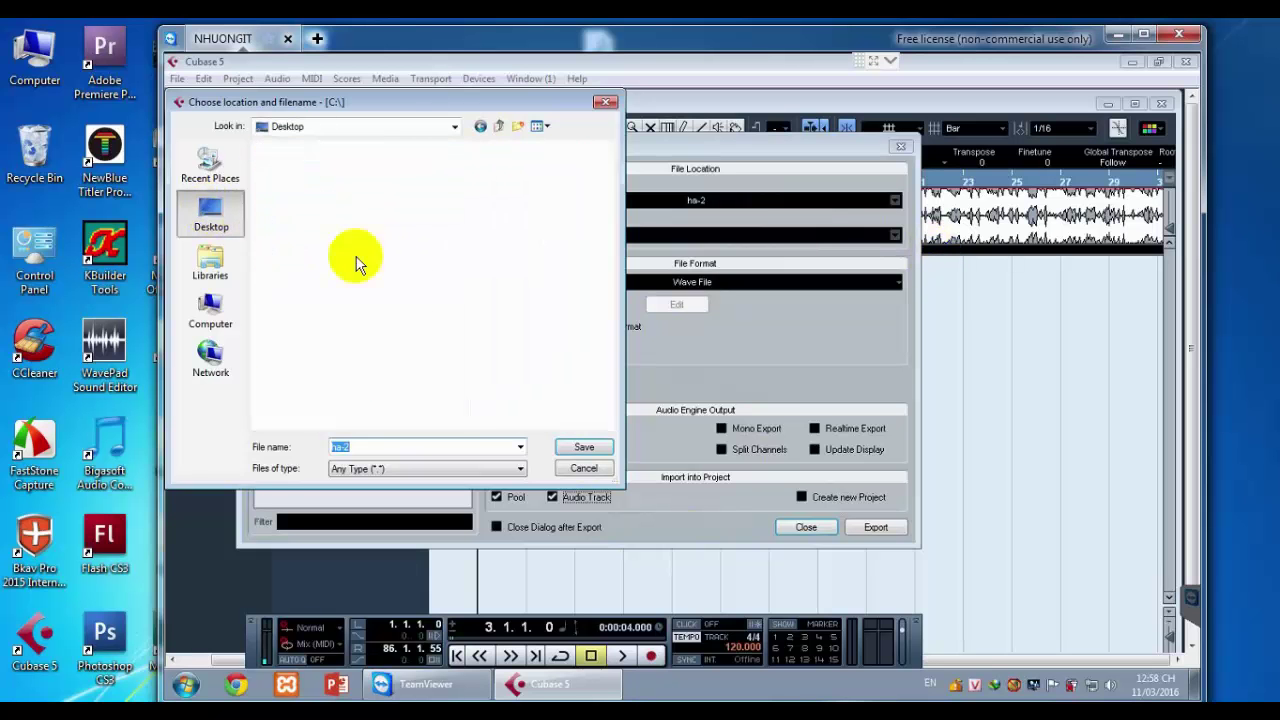
left_click_drag(608, 220, 604, 280)
left_click(343, 320)
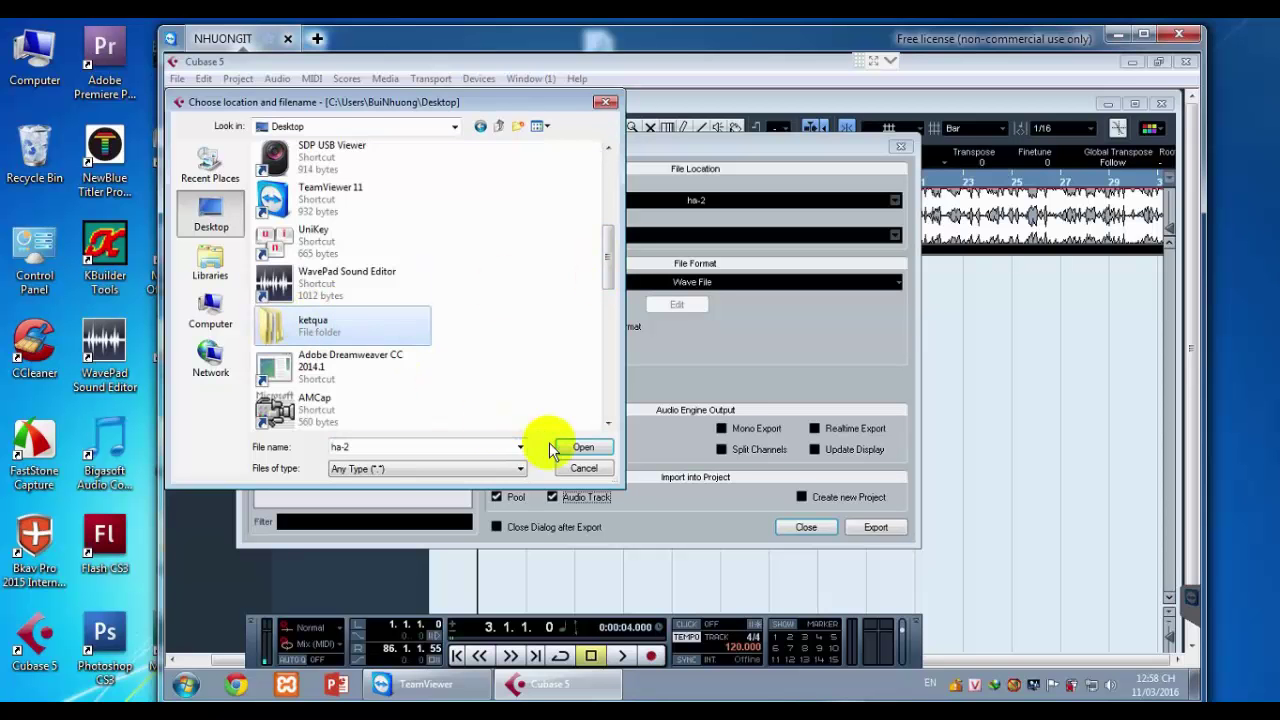
left_click(584, 450)
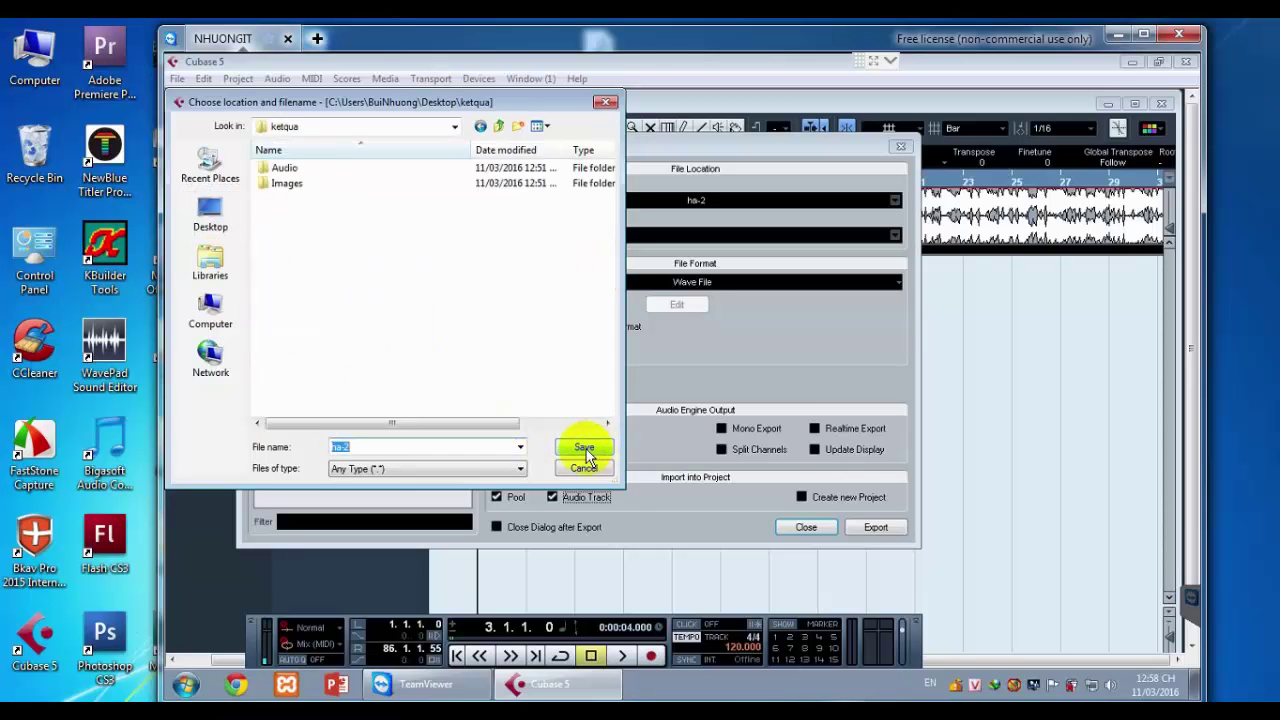
left_click(584, 449)
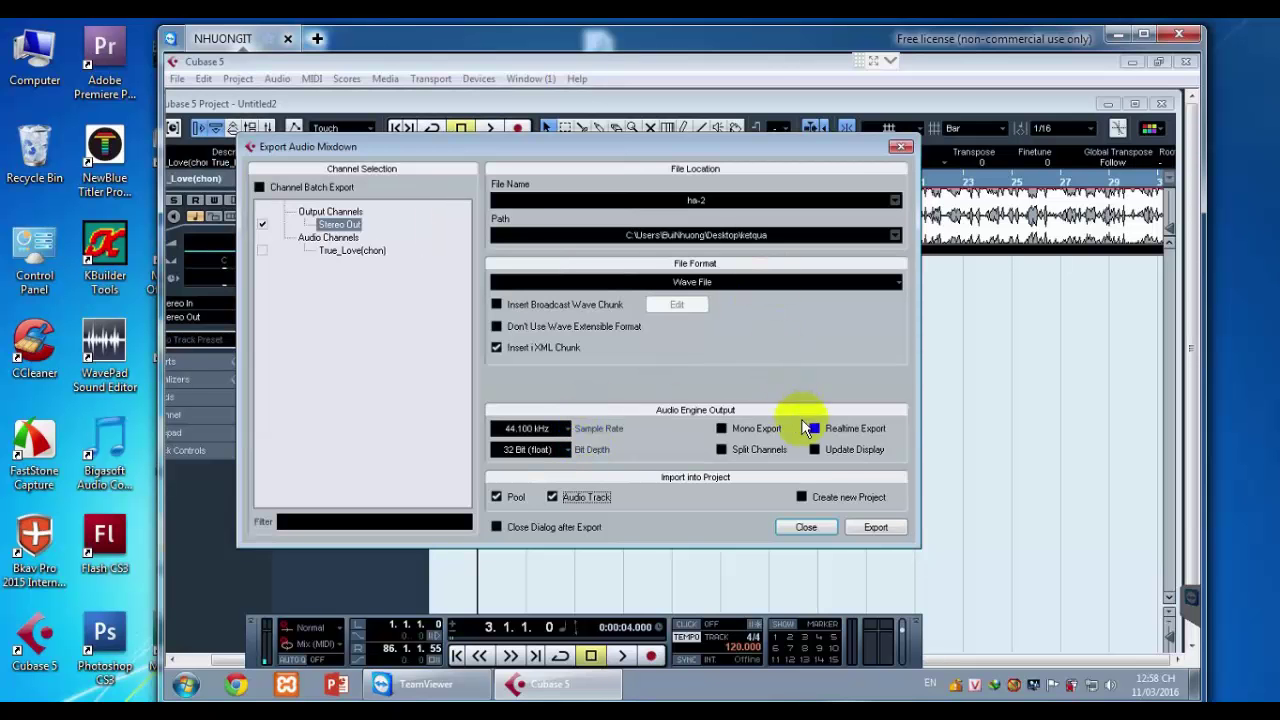
Export the ha-2 mixdown, accept the import options without any conversion, and close the export settings
left_click(874, 527)
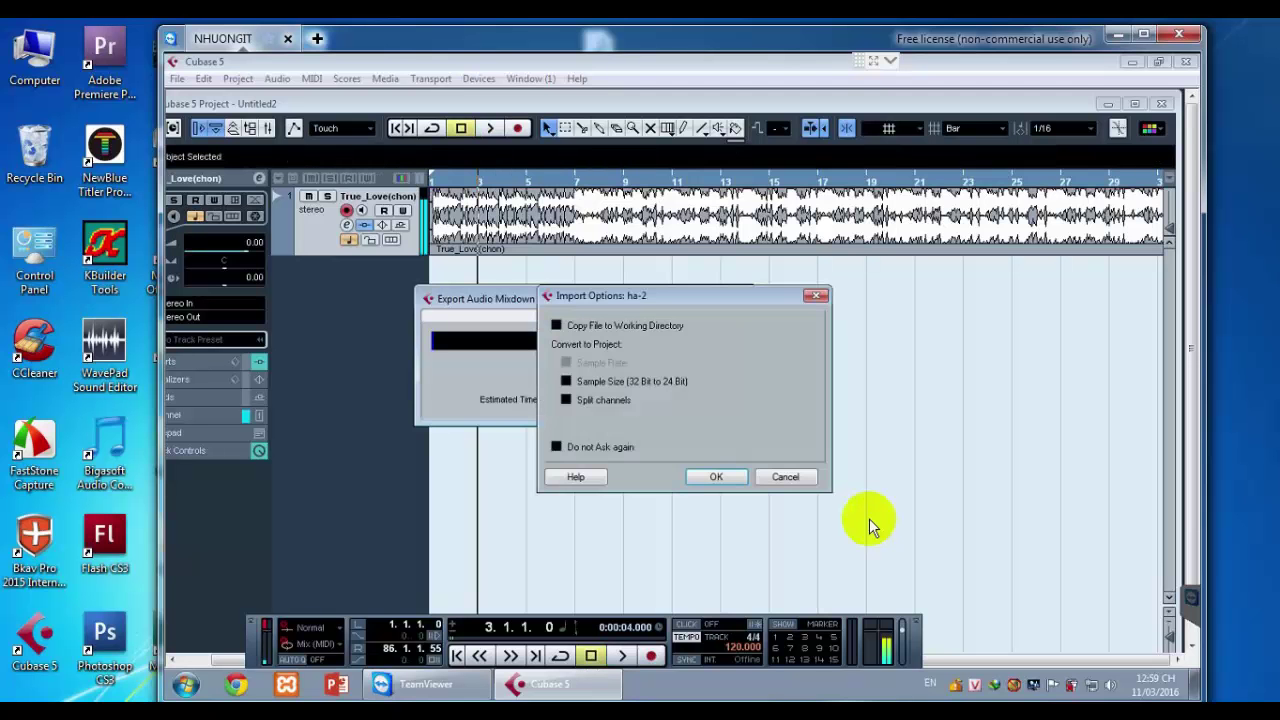
left_click(709, 479)
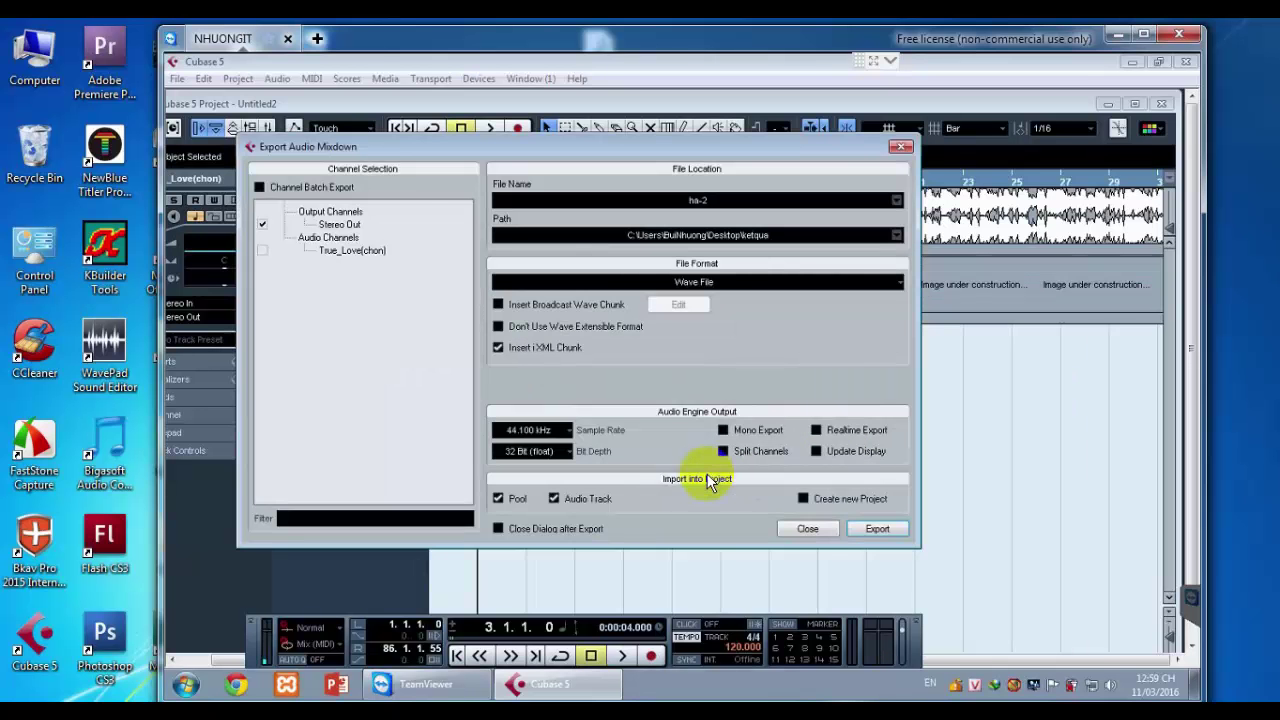
left_click(820, 530)
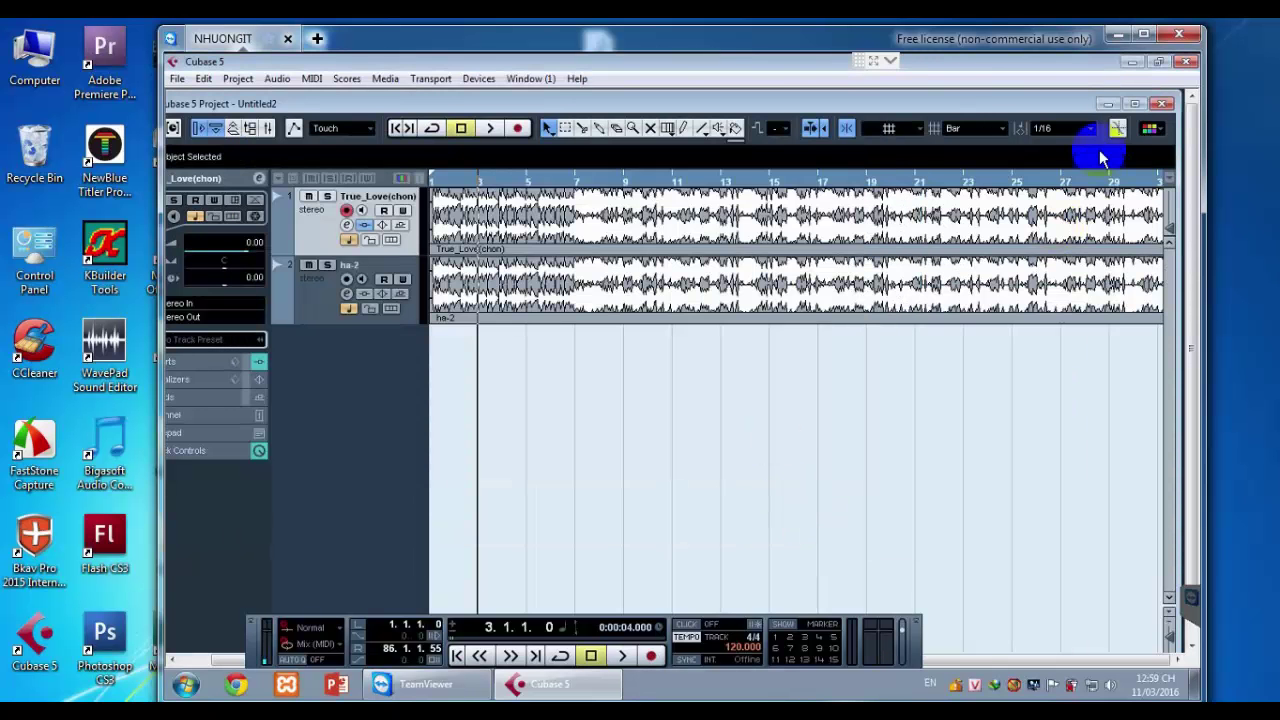
End the TeamViewer session and reconnect to the same partner computer by remote control, dismissing the sponsored session notices
left_click(1177, 36)
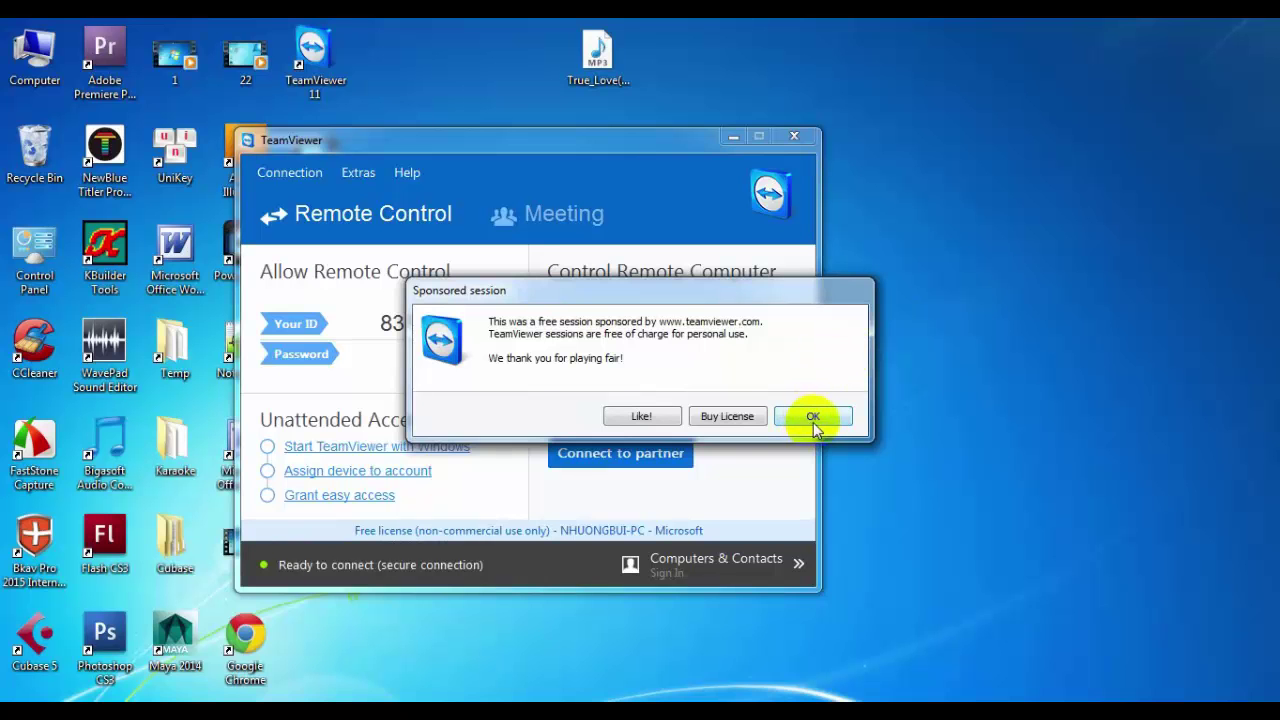
left_click(813, 417)
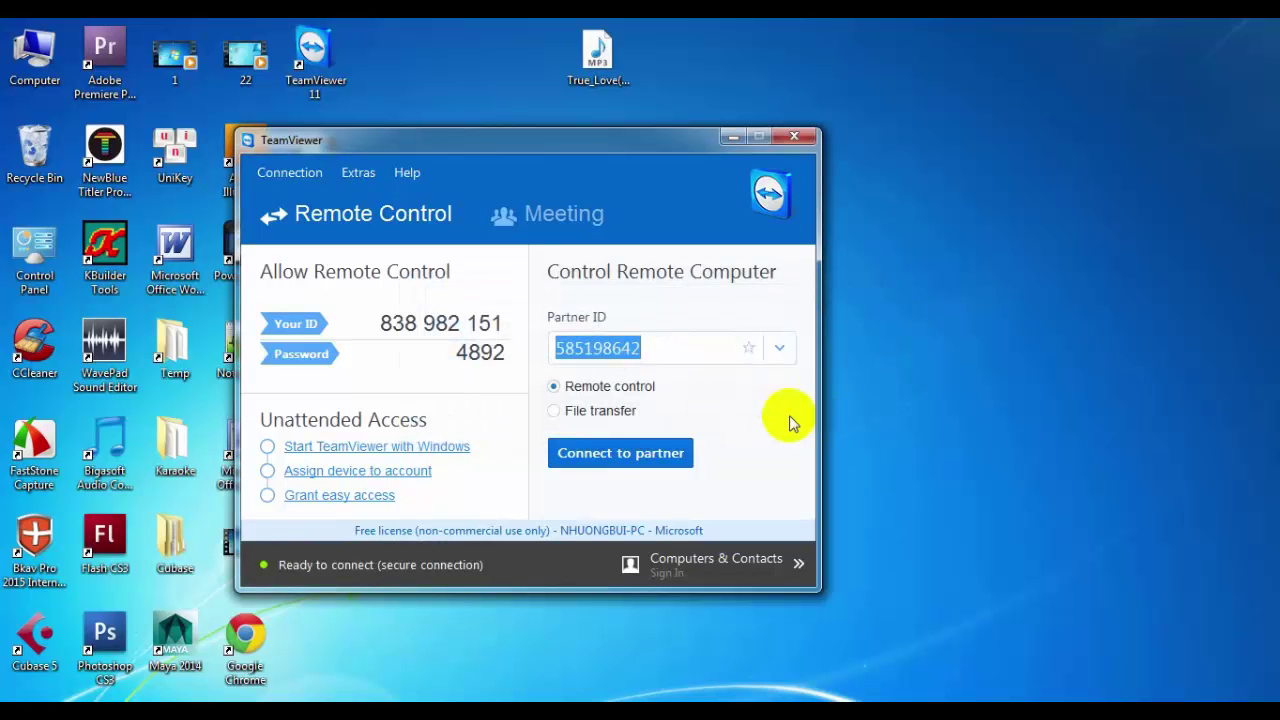
left_click(608, 460)
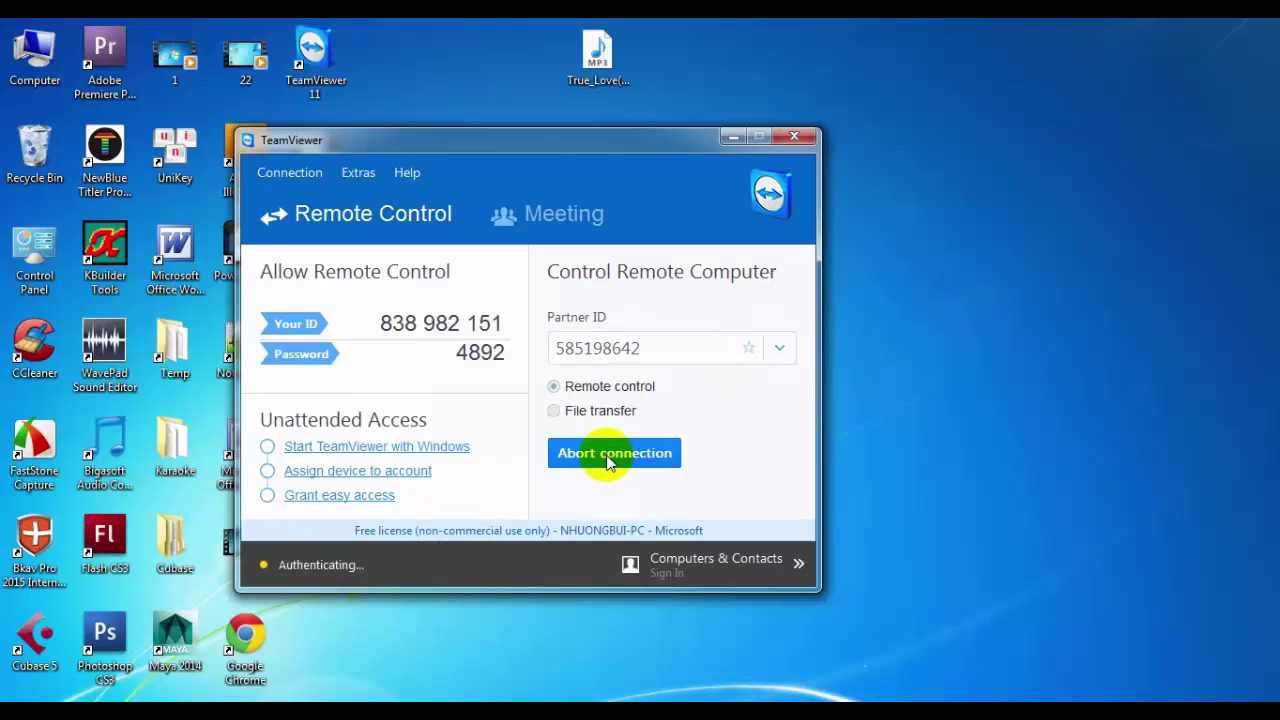
left_click(676, 343)
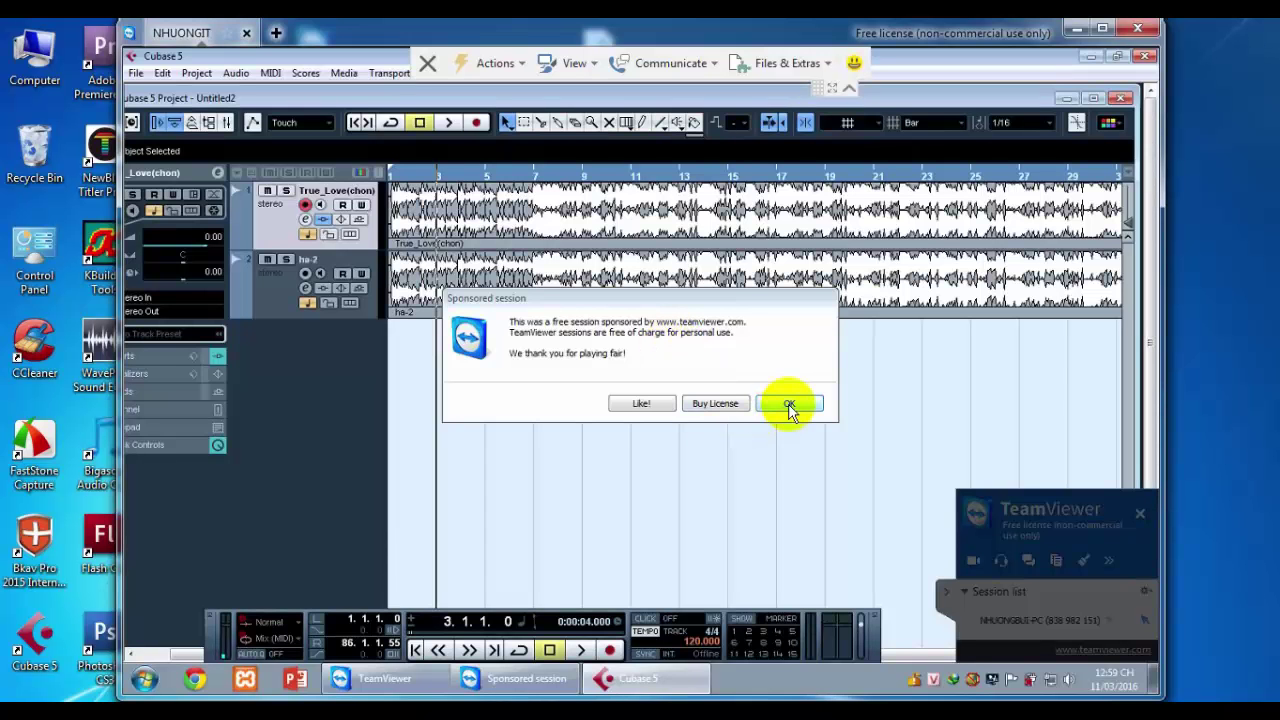
left_click(789, 405)
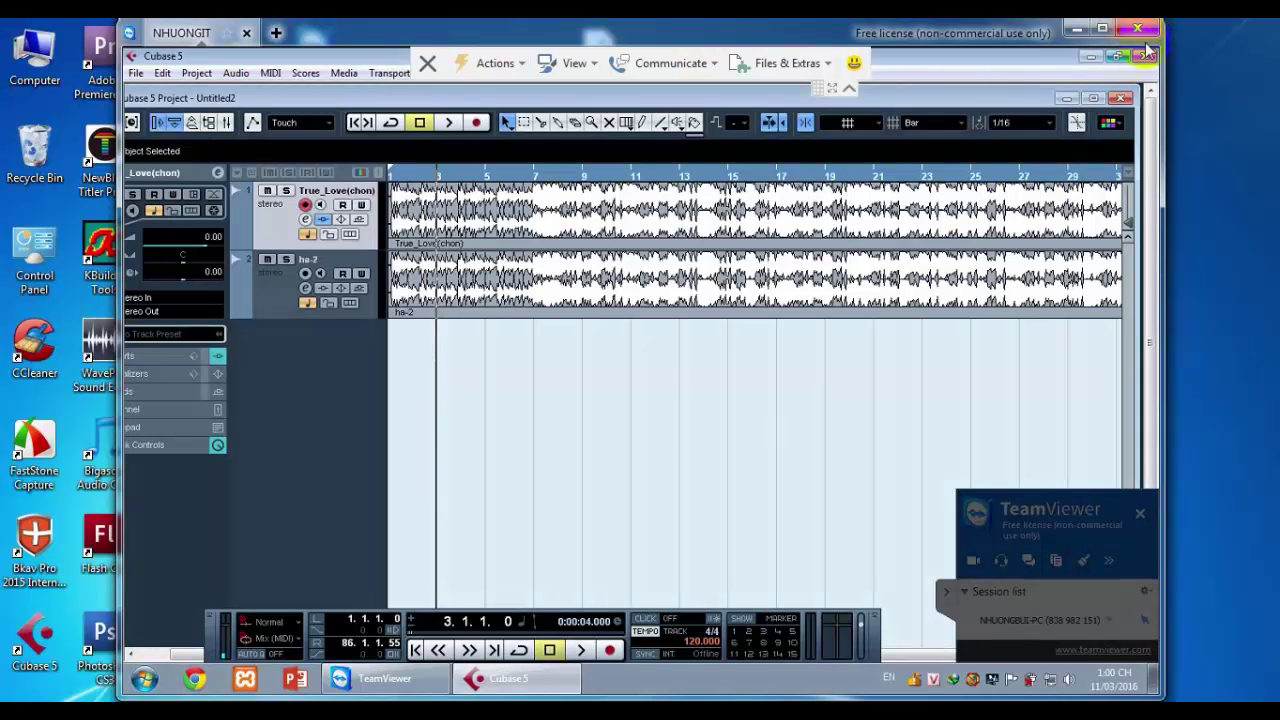
Close the Untitled2 project, saving it as 22 in the ketqua folder
left_click(1122, 99)
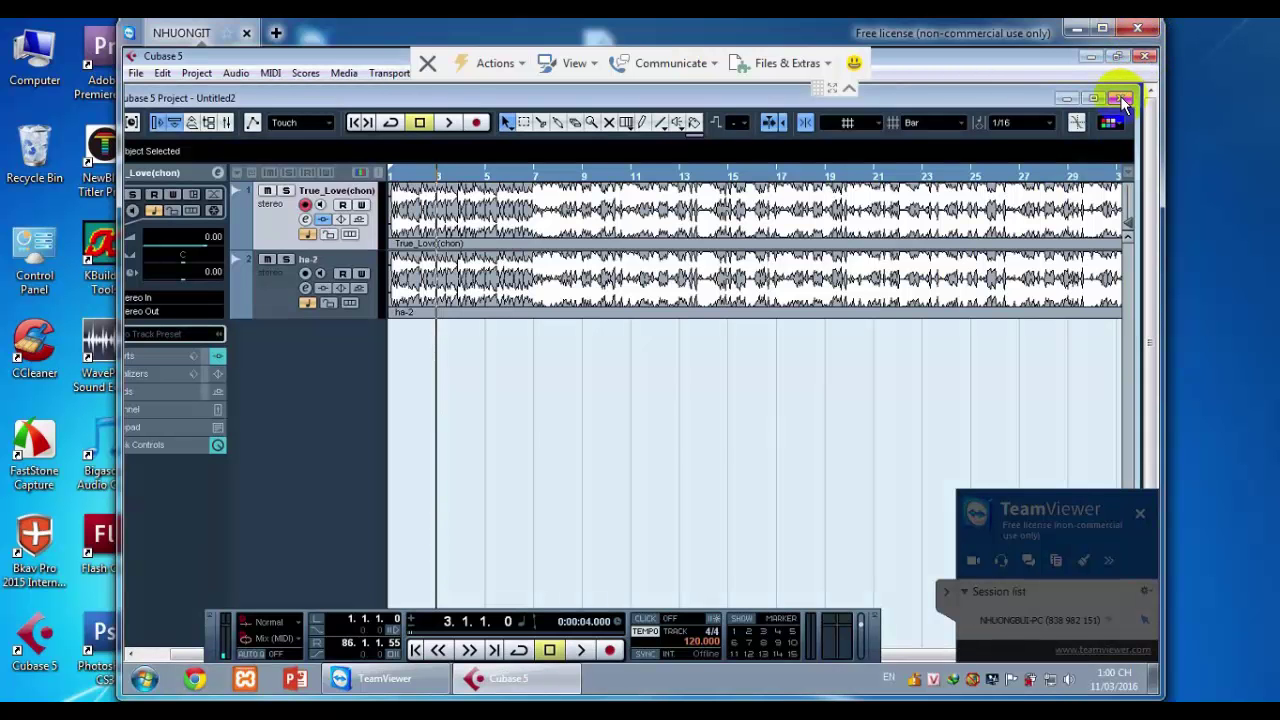
left_click(1122, 99)
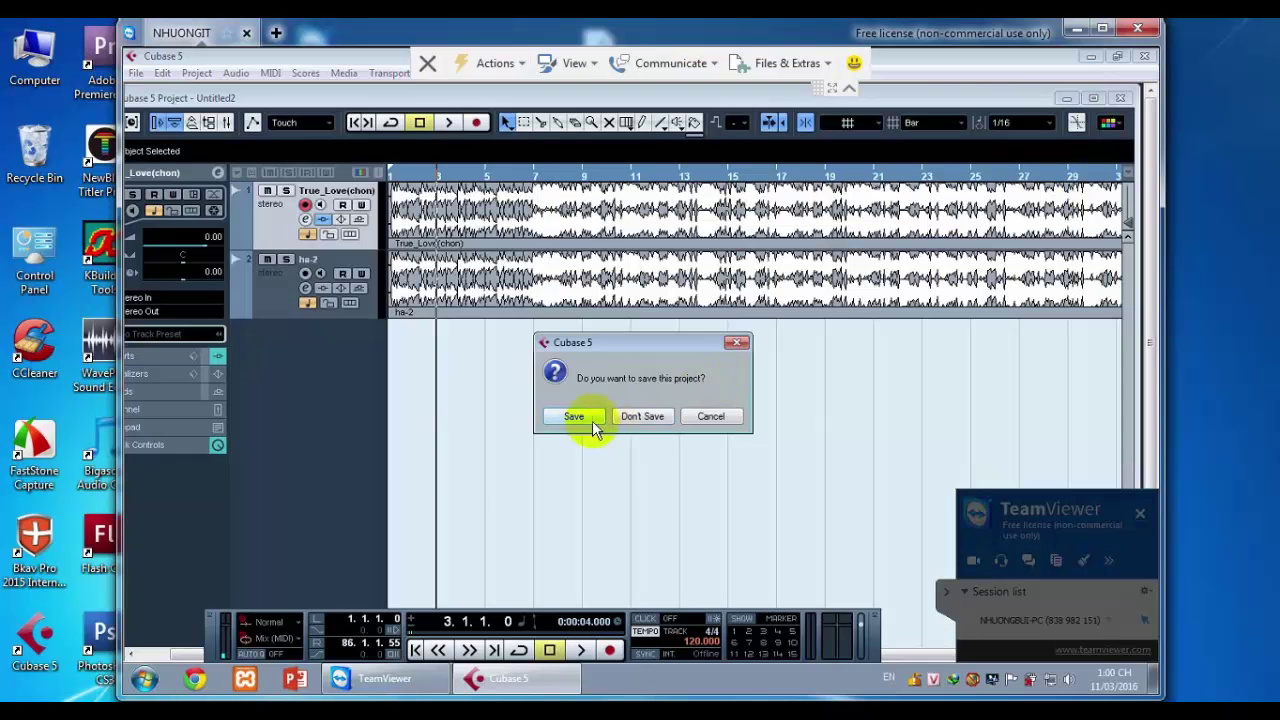
left_click(573, 418)
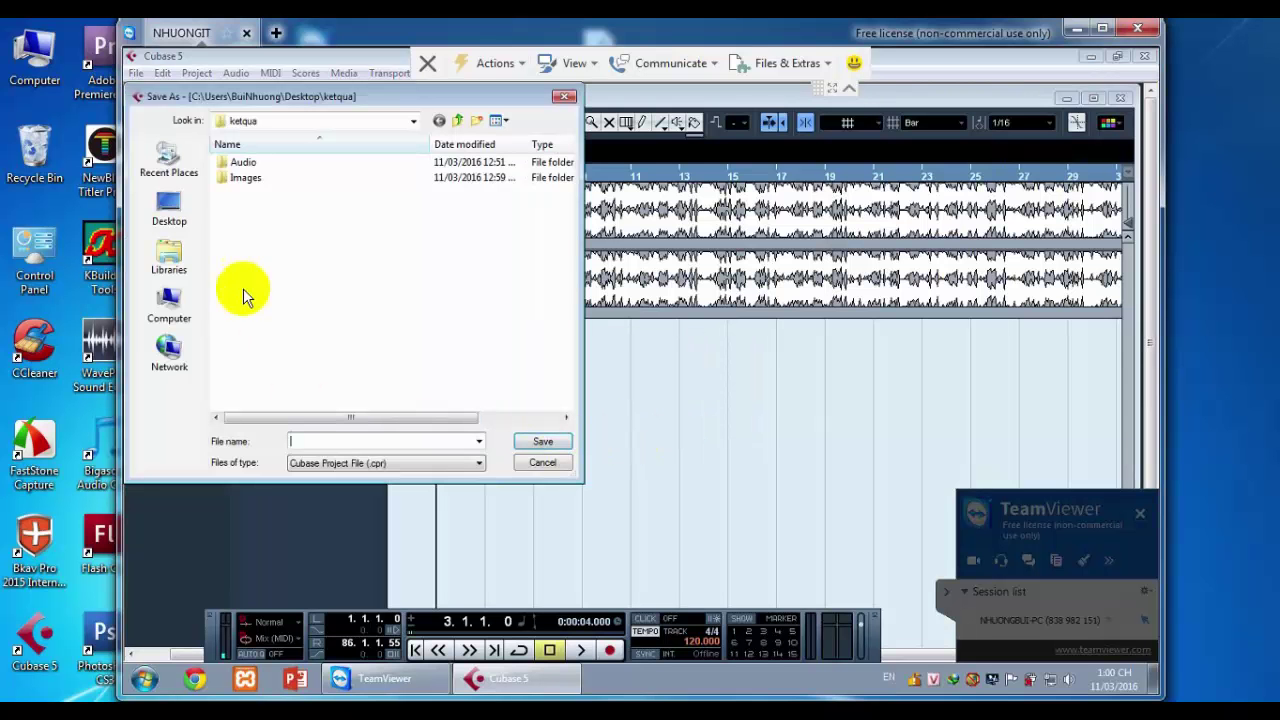
type("10")
left_click(528, 440)
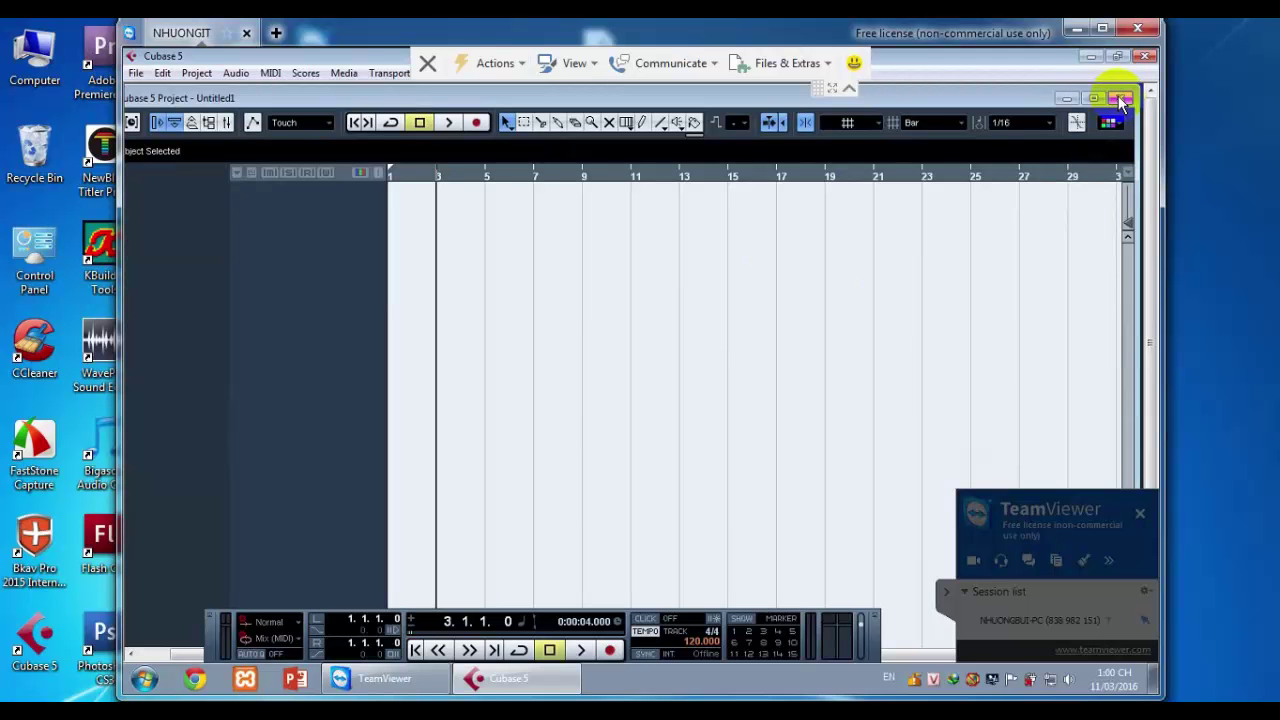
Close the empty Untitled1 project and quit Cubase 5 on the remote computer
key("F2")
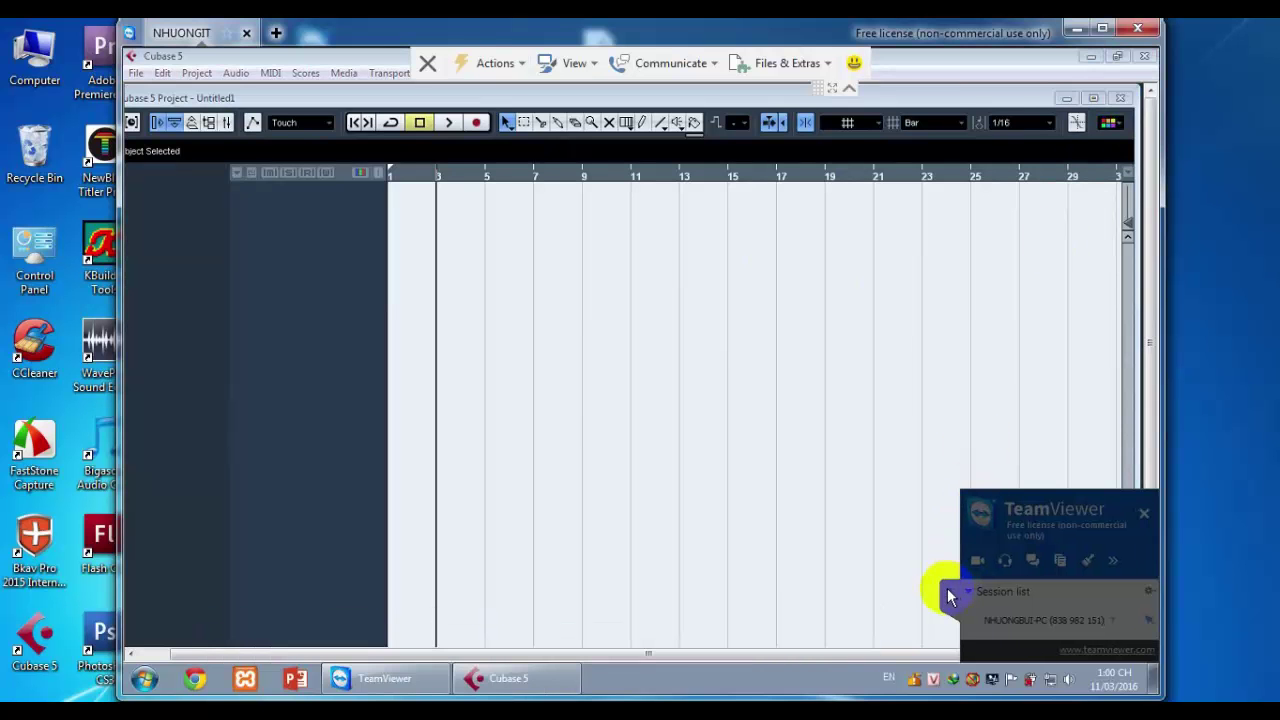
key("F2")
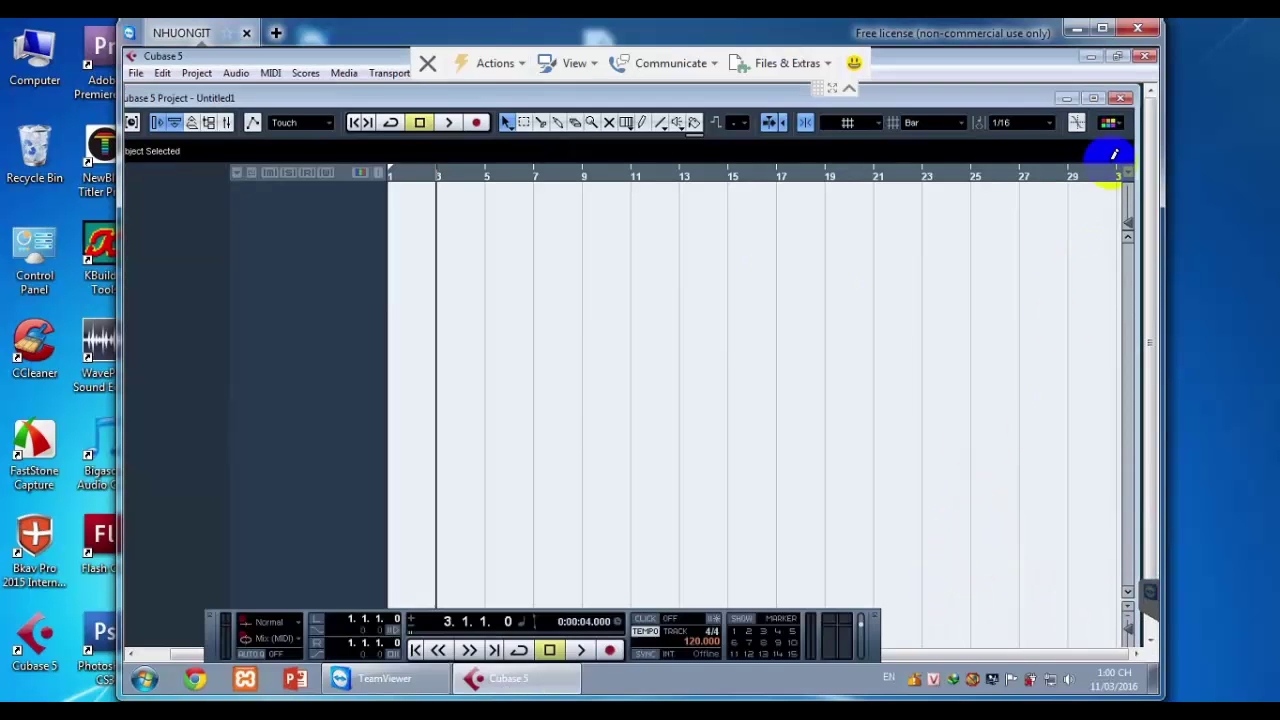
left_click(1112, 99)
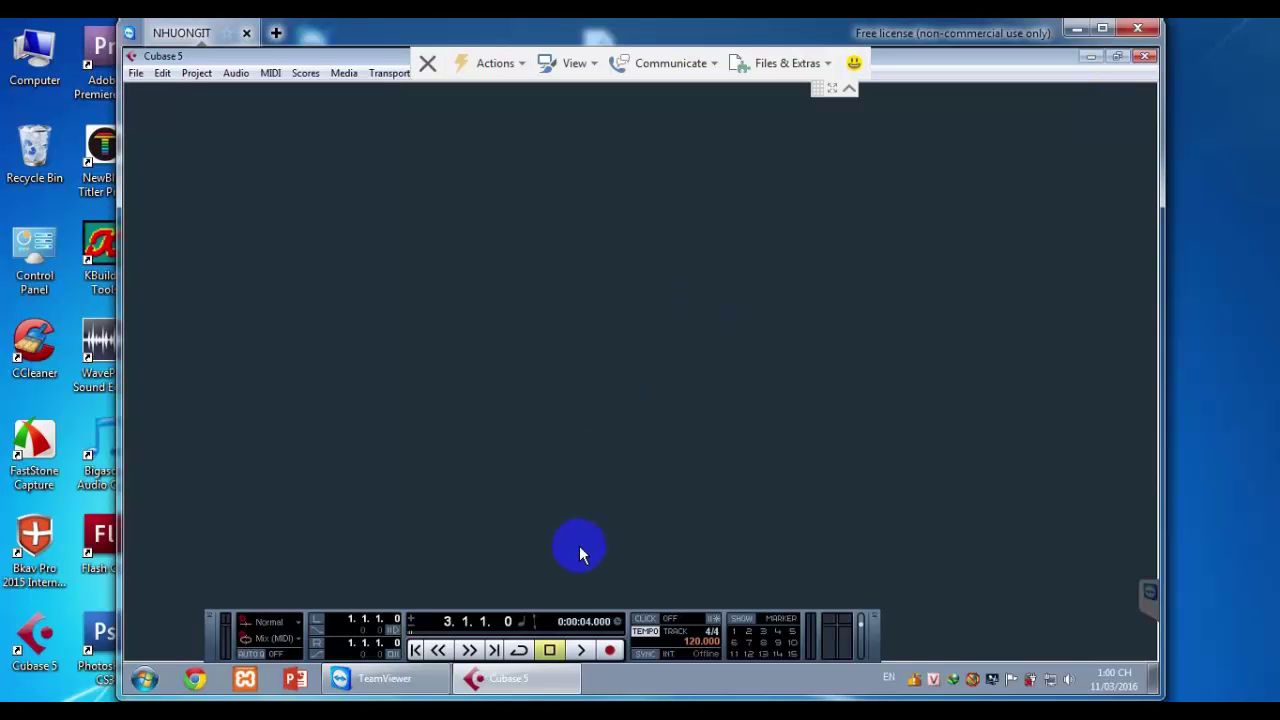
left_click(527, 654)
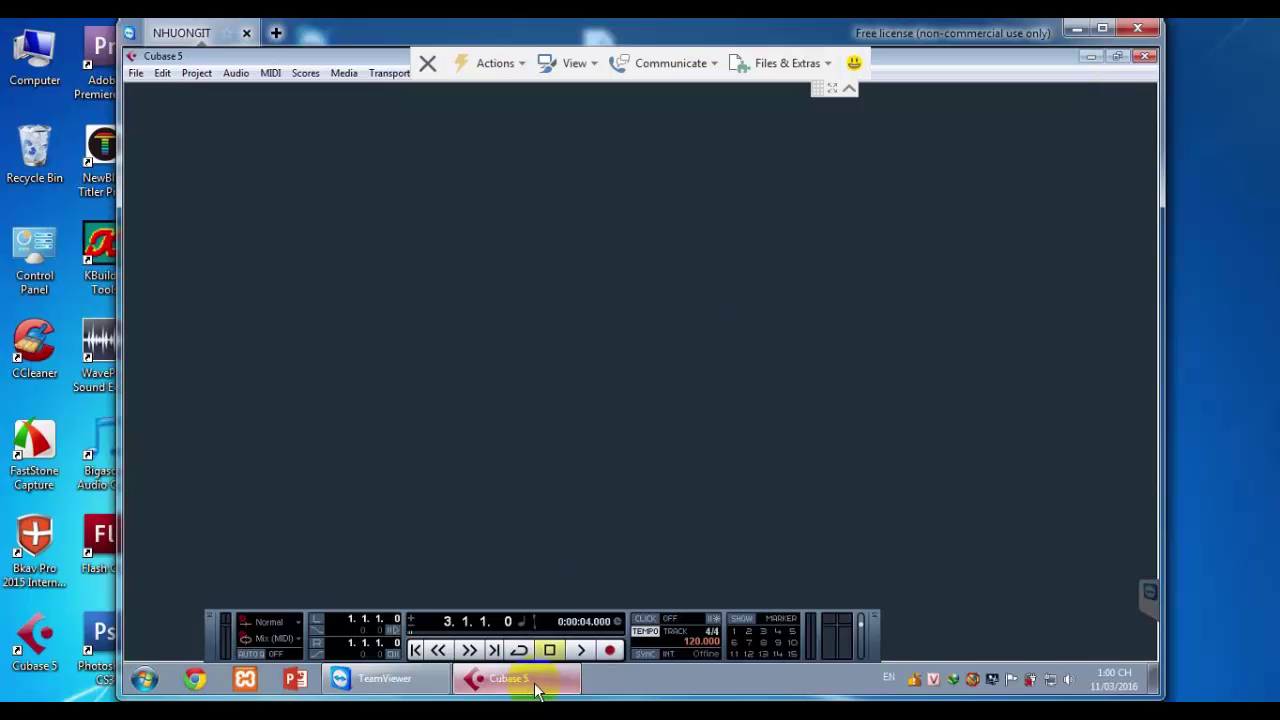
mouse_move(535, 683)
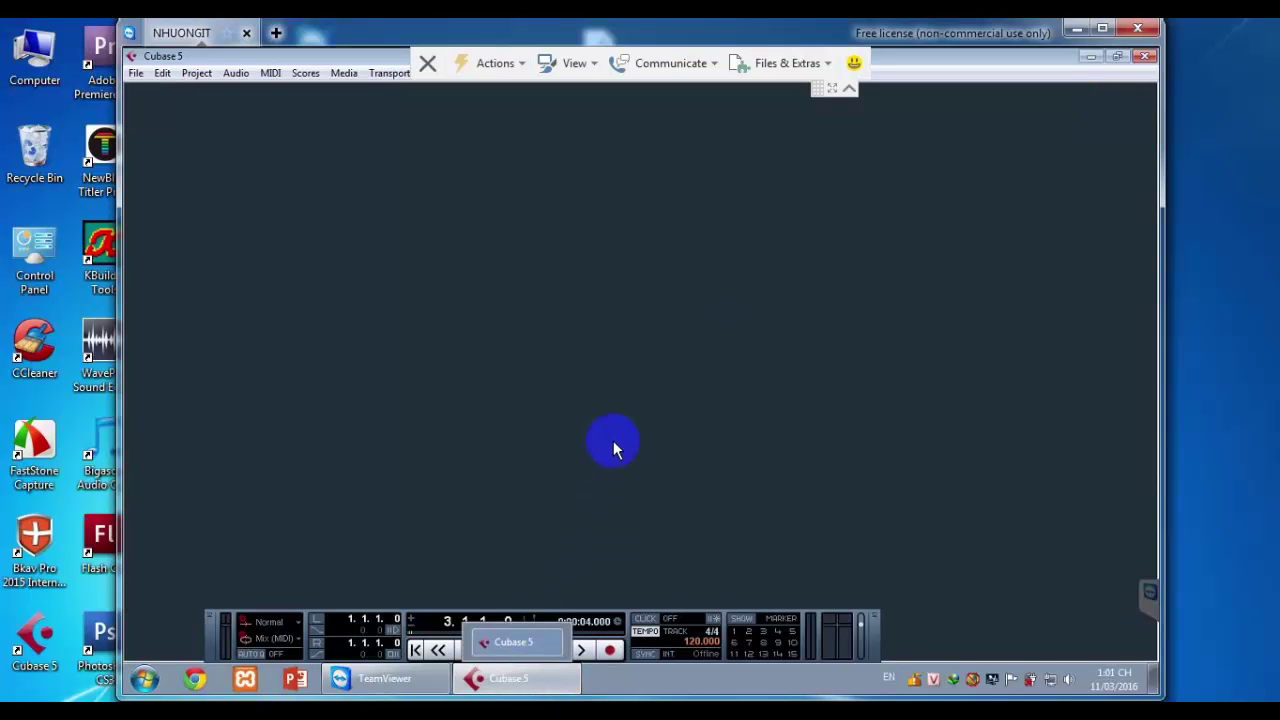
left_click(849, 88)
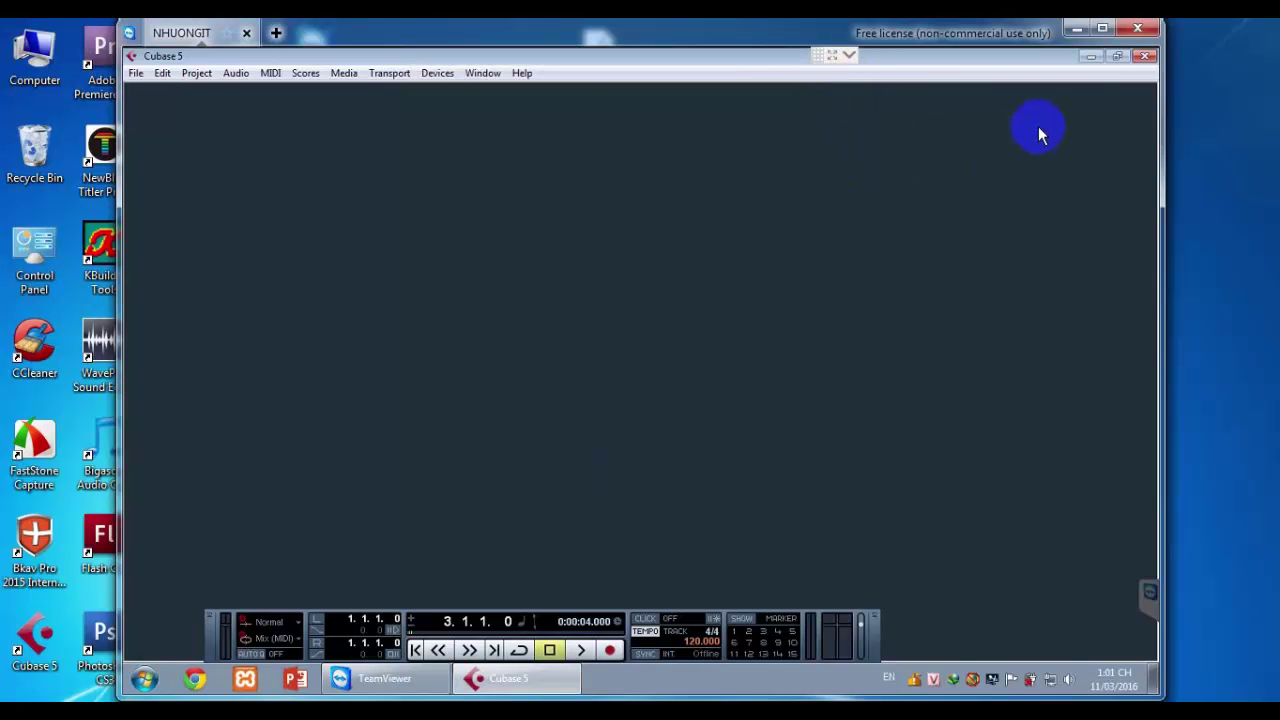
left_click(1145, 57)
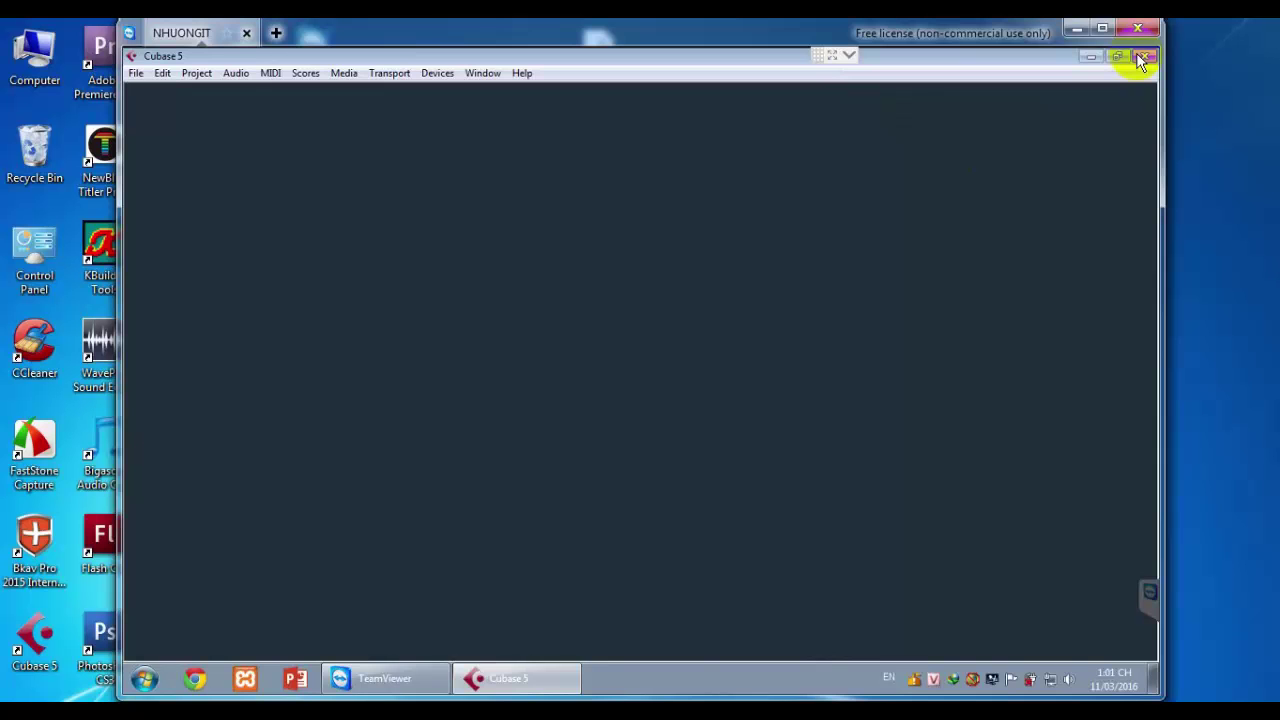
left_click(1143, 57)
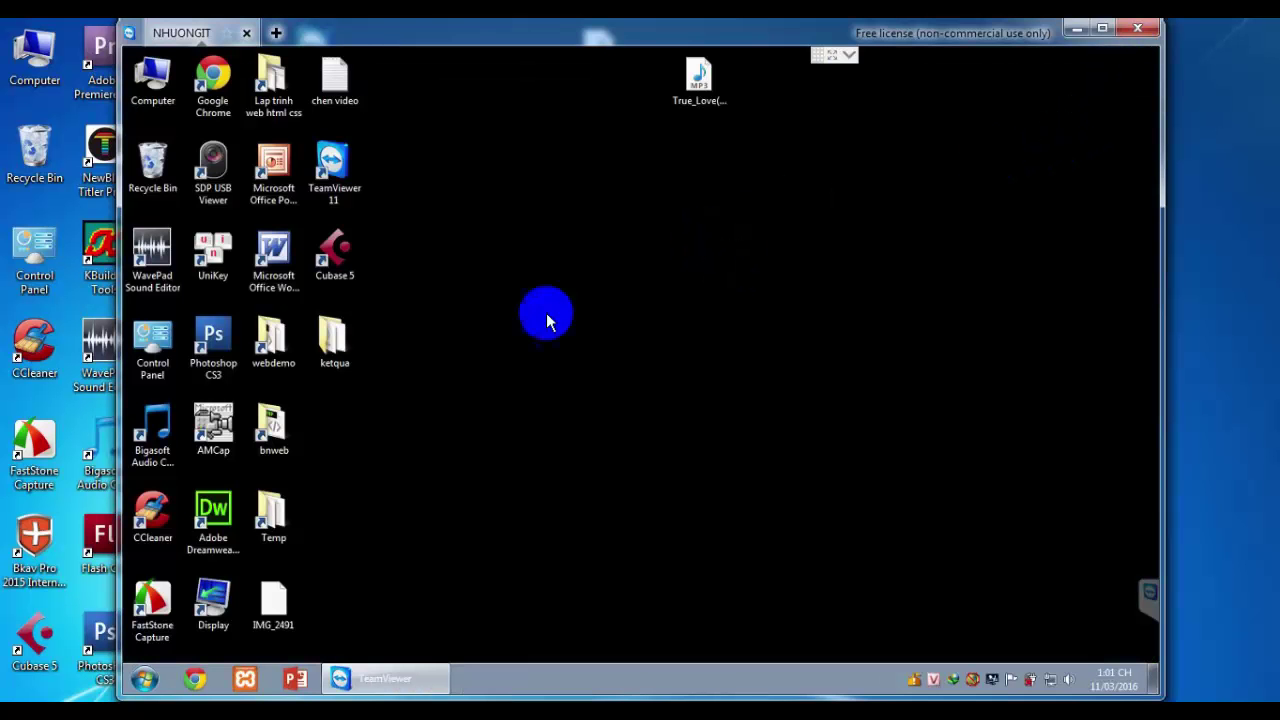
Open the ketqua folder on the remote desktop, play the exported ha-2 wave file, and close the player
double_click(334, 340)
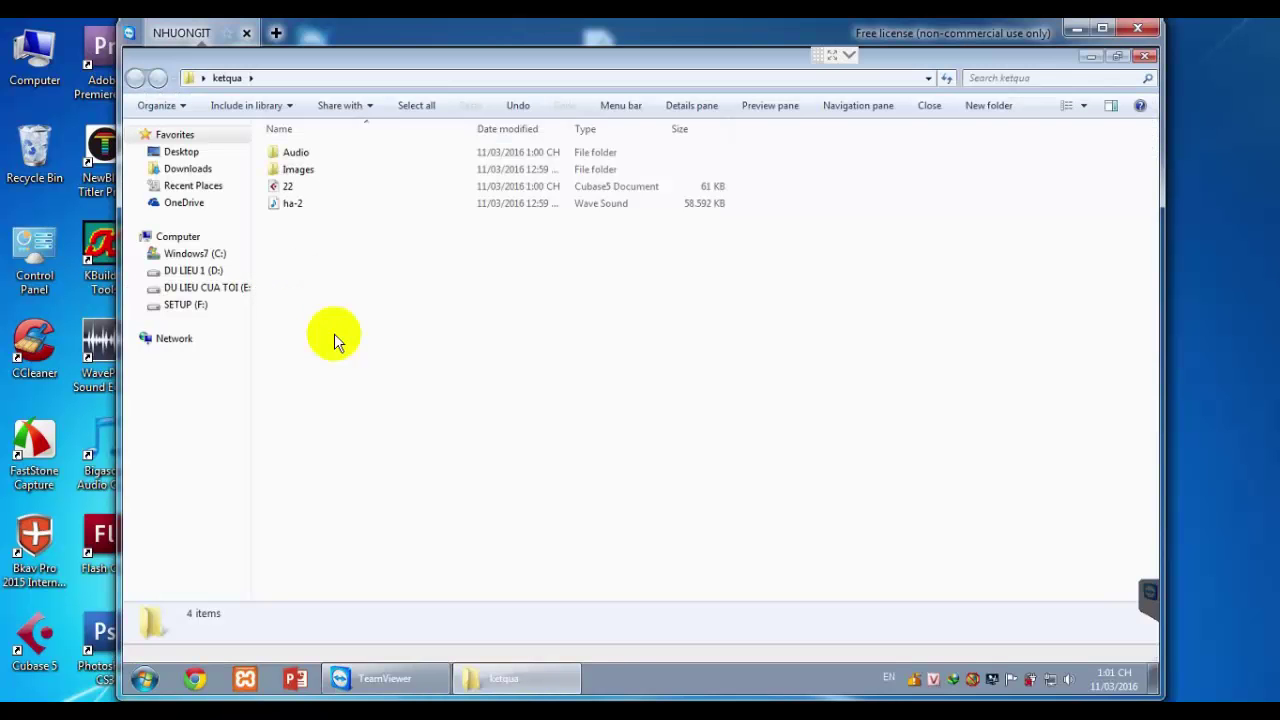
double_click(294, 206)
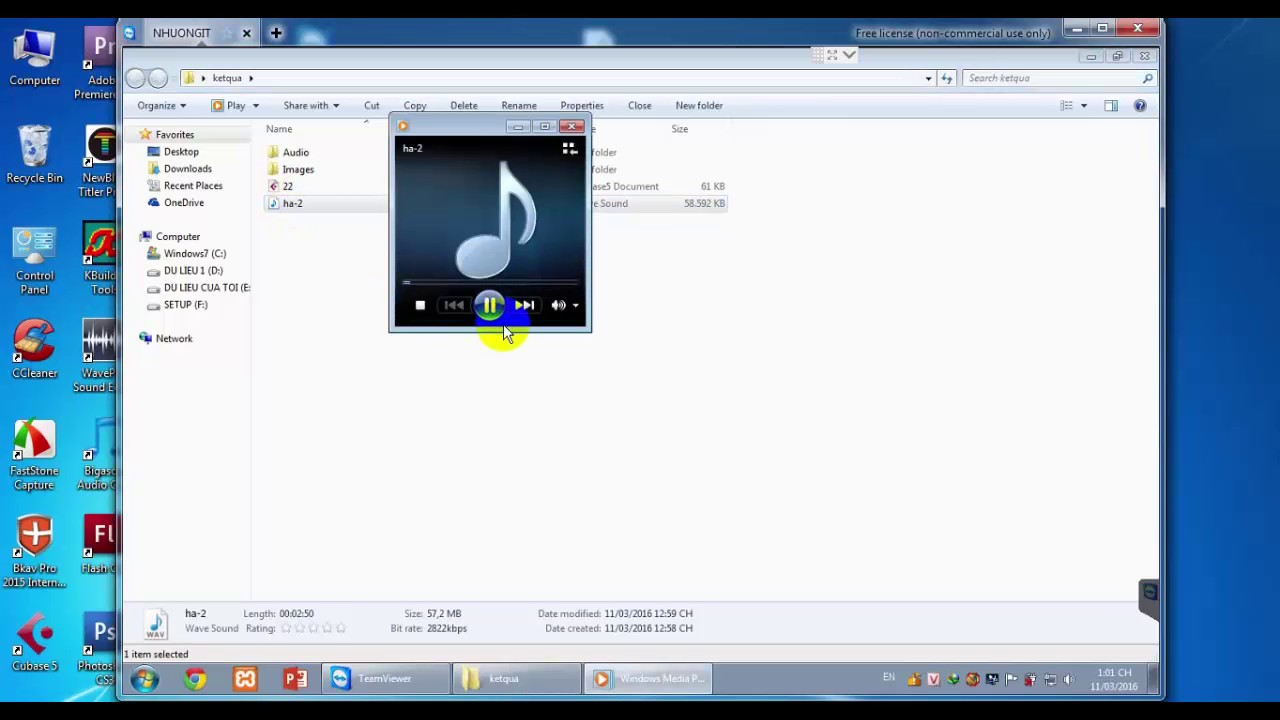
left_click(575, 128)
Move the ha-2 wave file from the ketqua folder to the remote desktop, closing the folder window
right_click(286, 207)
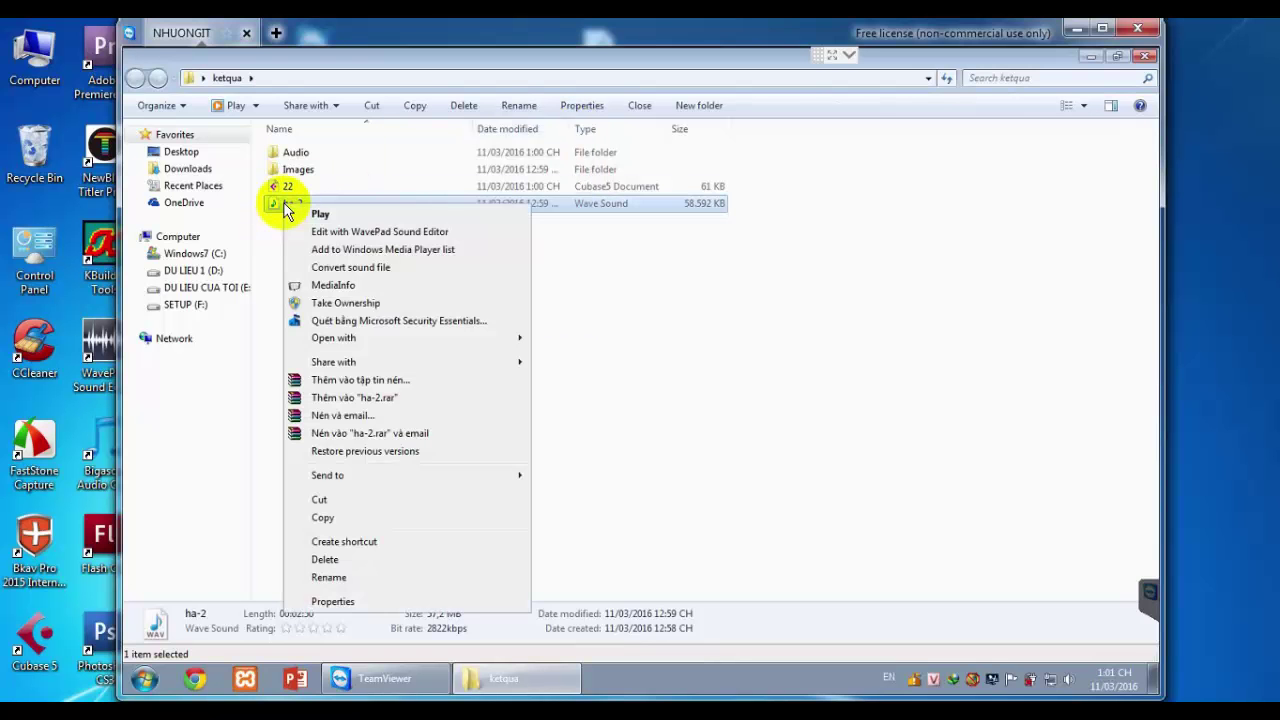
left_click(321, 502)
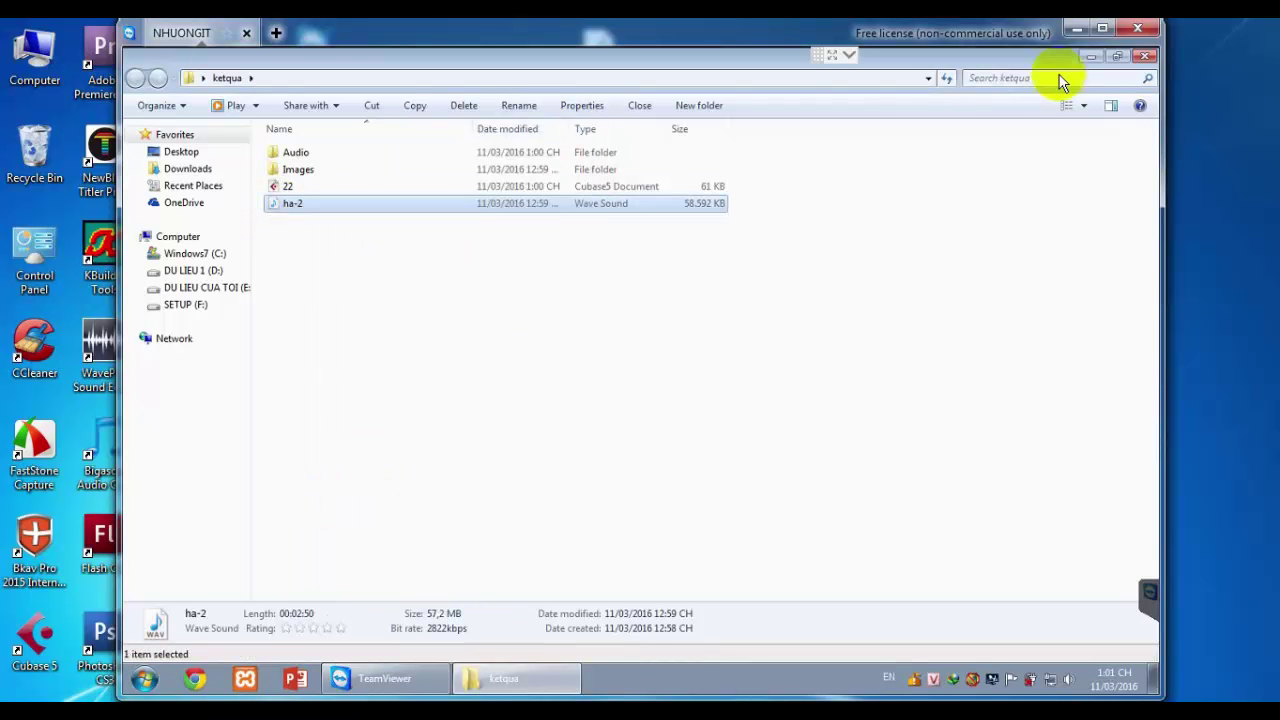
left_click(1145, 56)
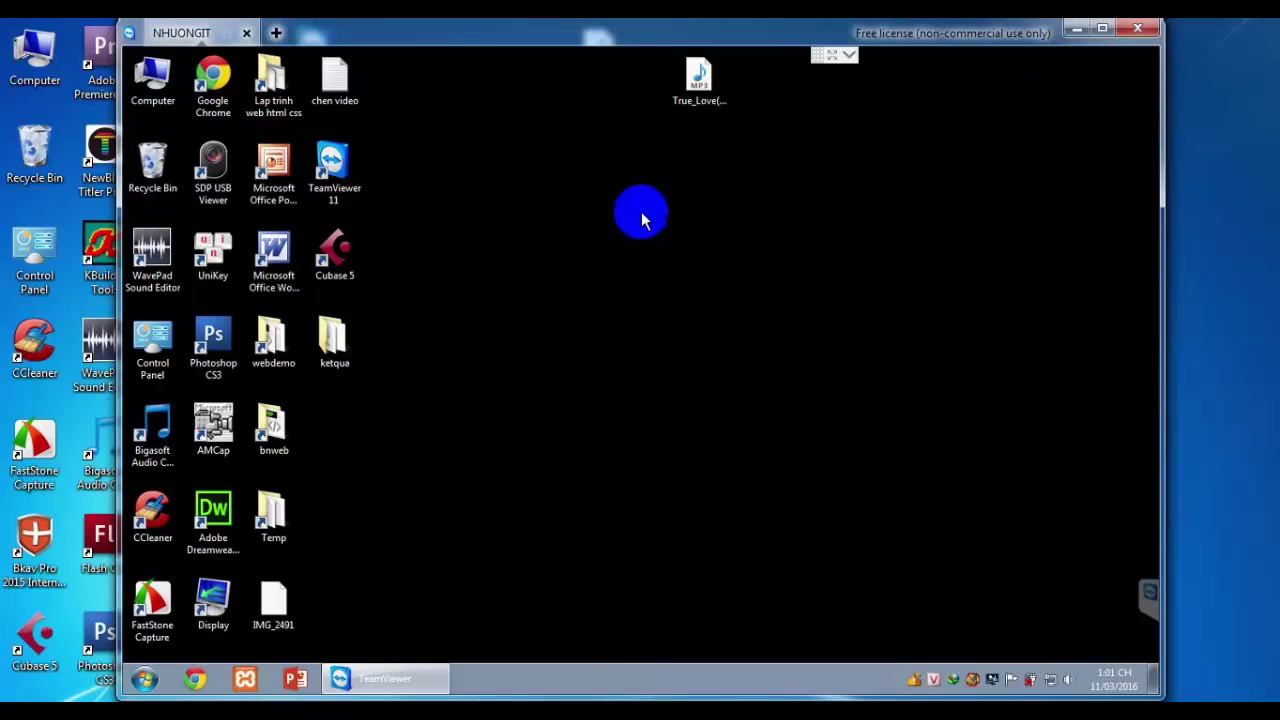
right_click(640, 213)
left_click(669, 285)
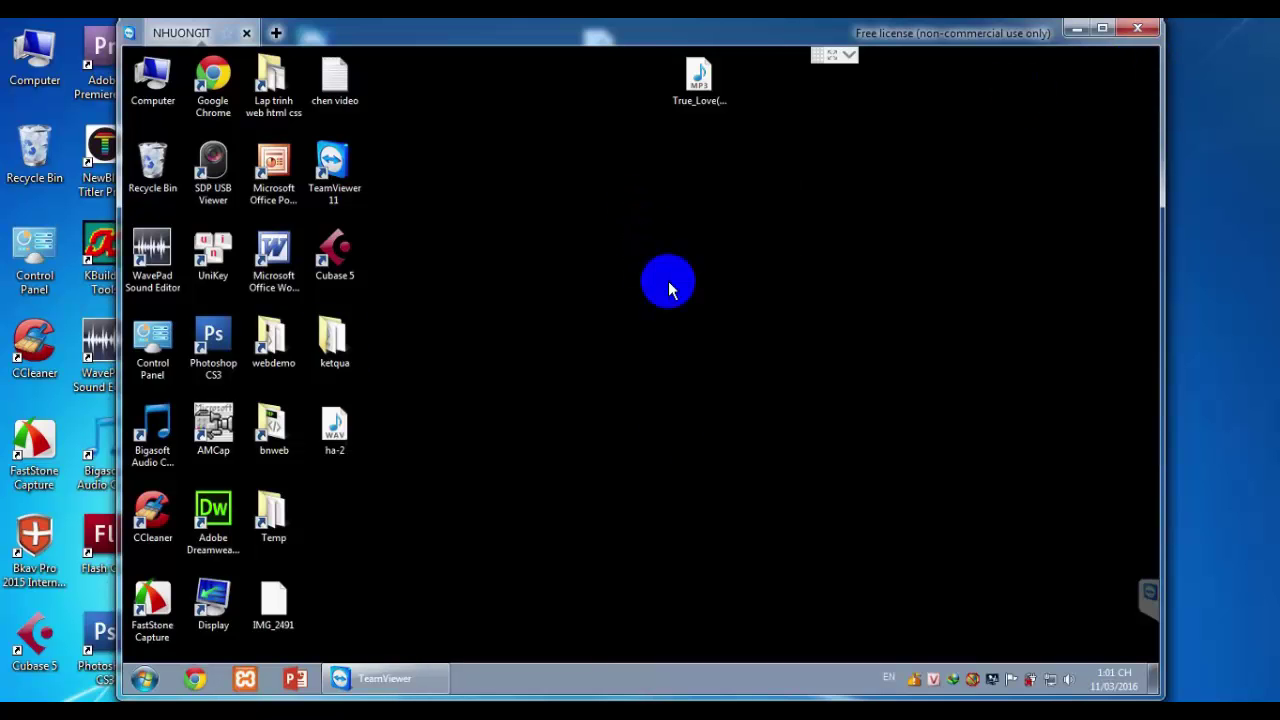
Play the original True_Love MP3 from the remote desktop and close the player
left_click(695, 80)
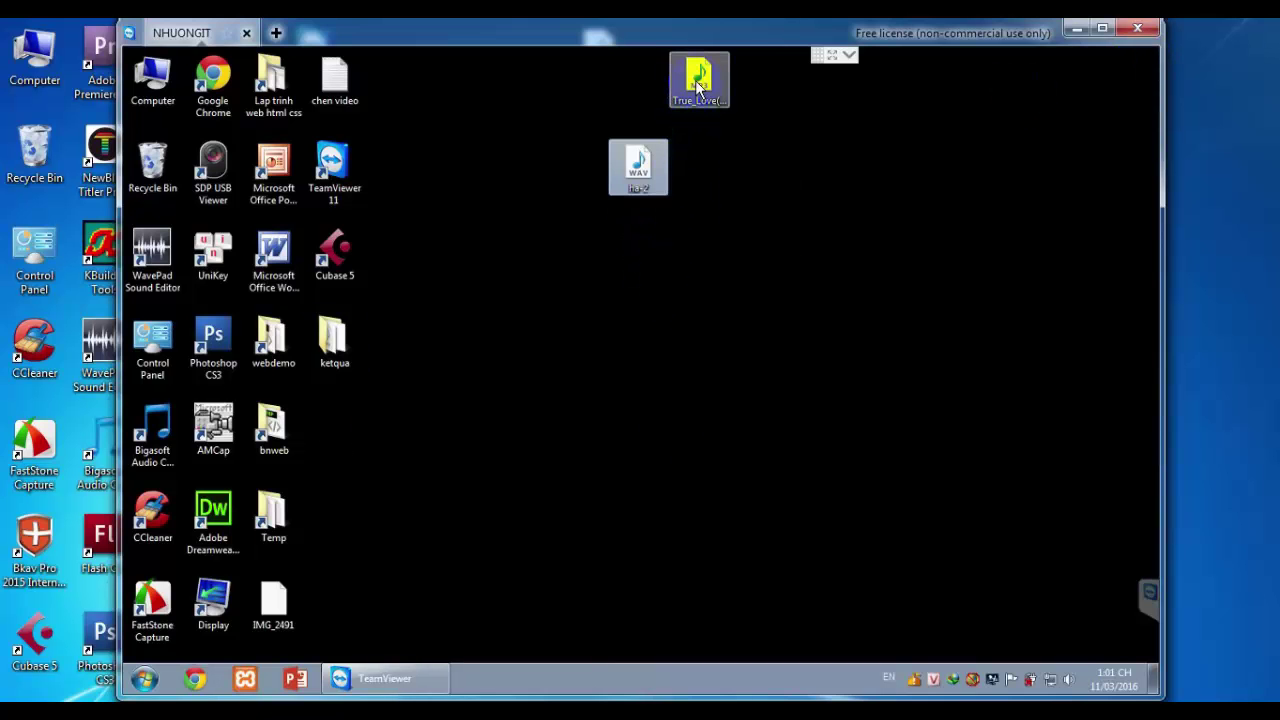
double_click(698, 88)
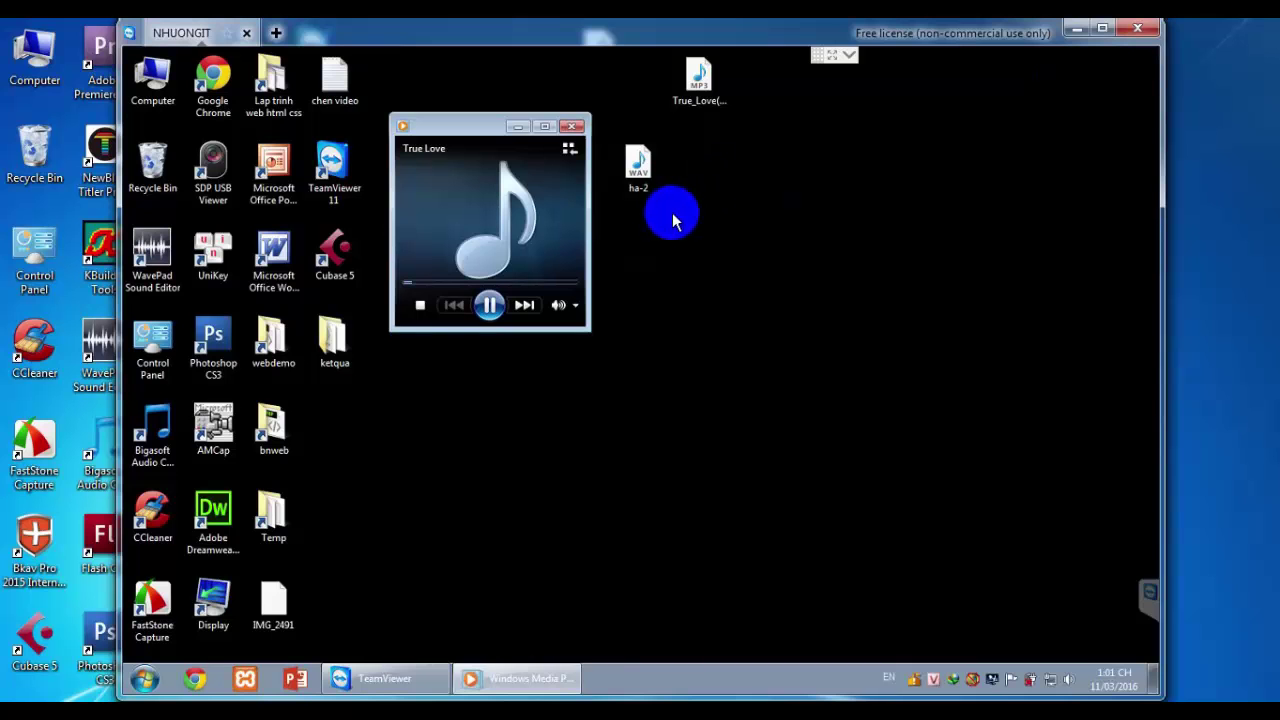
mouse_move(575, 305)
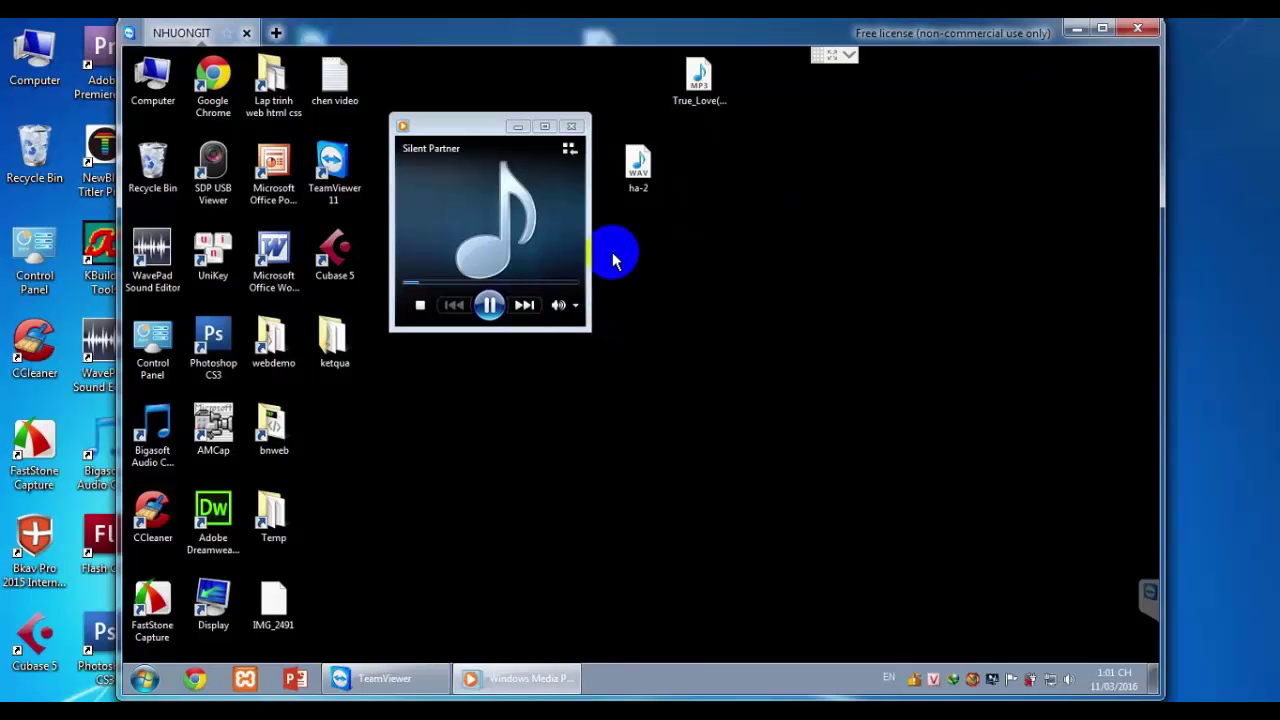
left_click(575, 128)
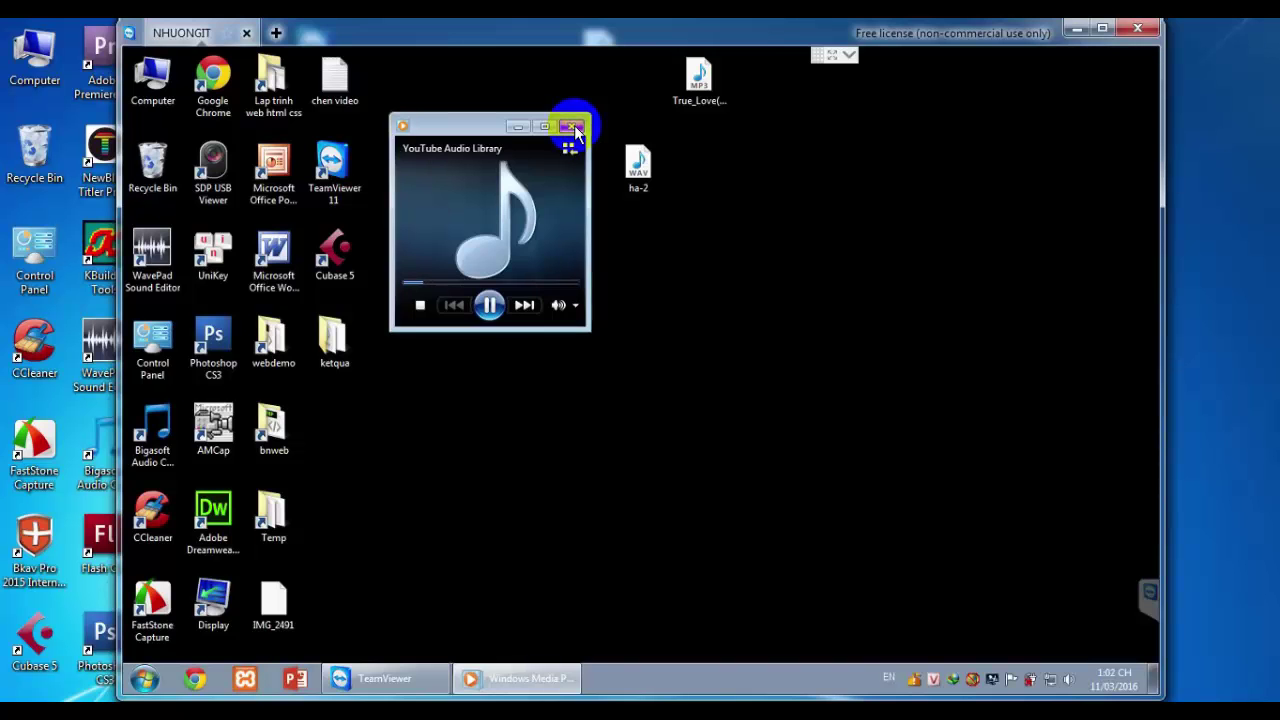
left_click(575, 128)
Play the ha-2 wave file from the remote desktop for comparison and close the player
left_click(635, 168)
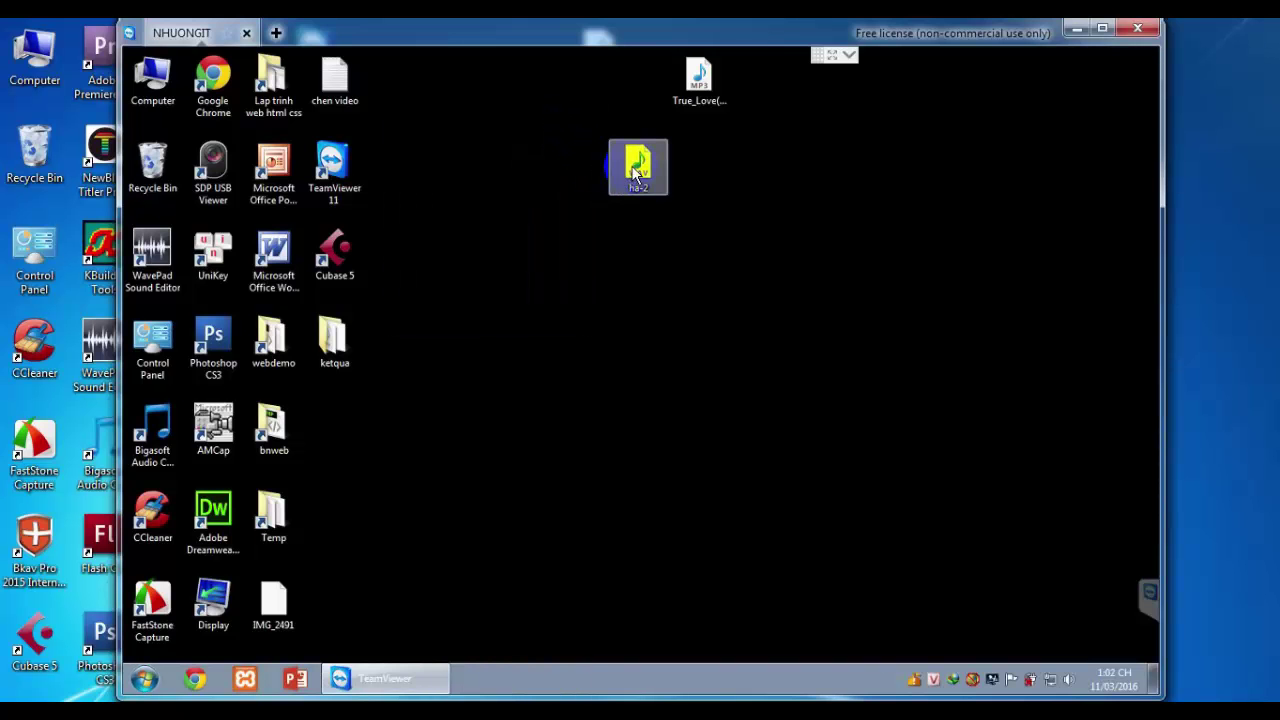
double_click(635, 170)
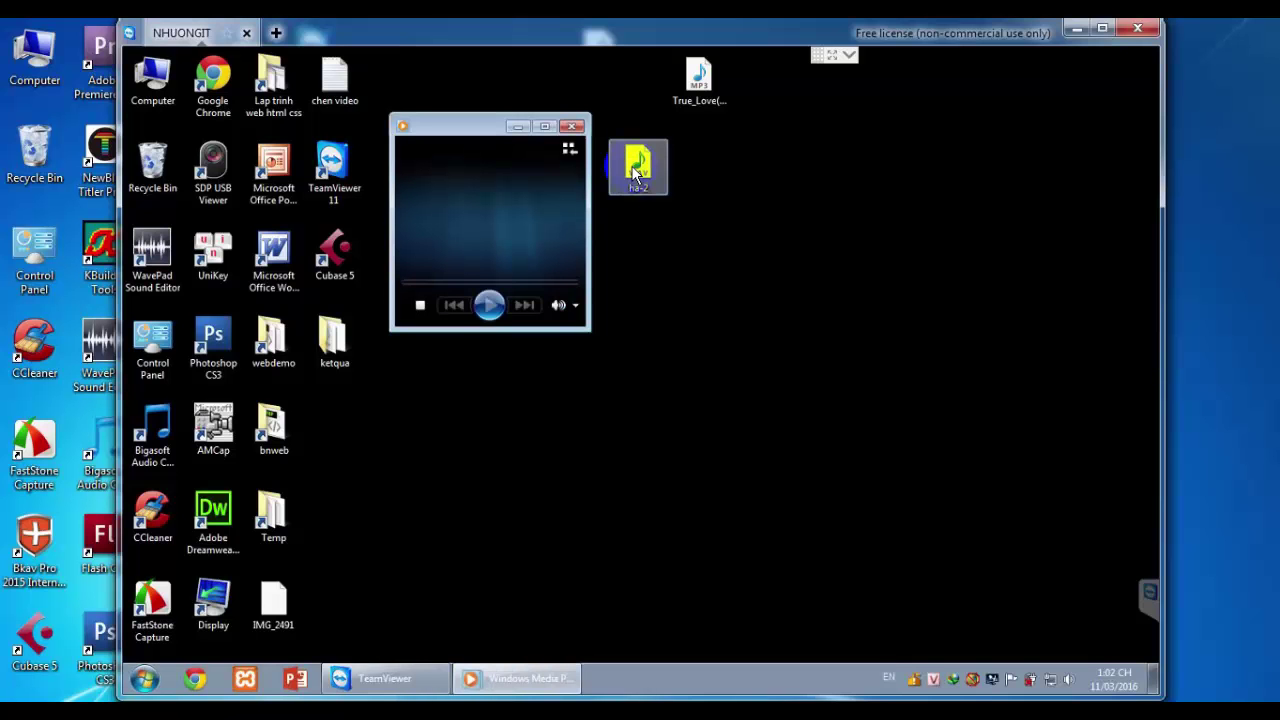
left_click(665, 262)
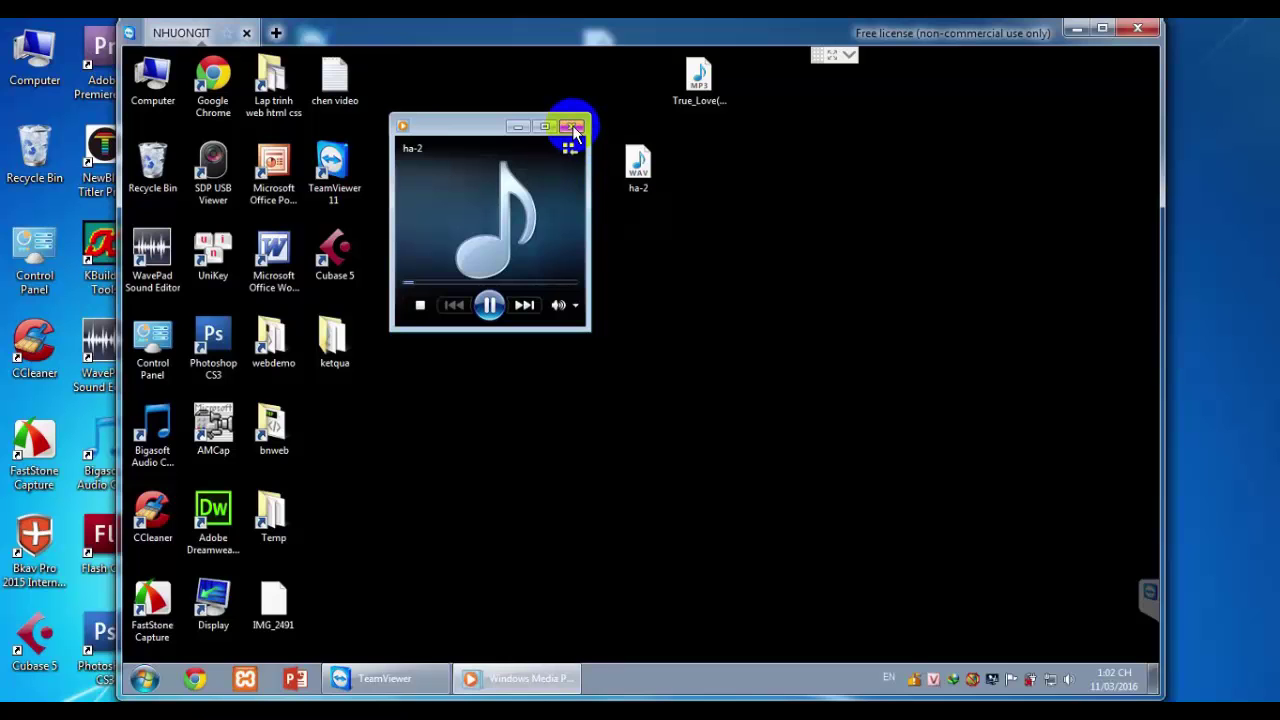
left_click(574, 128)
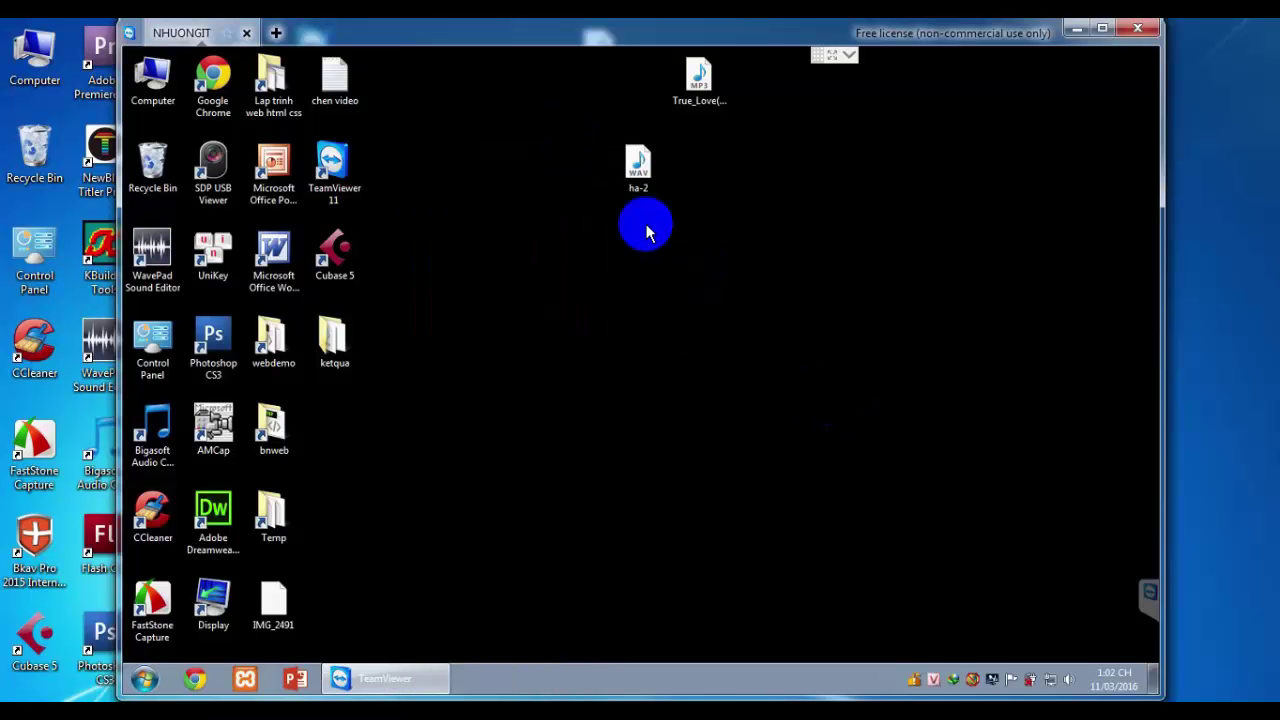
Launch WavePad Sound Editor on the remote computer, allowing it to run despite the unverified publisher
left_click(636, 168)
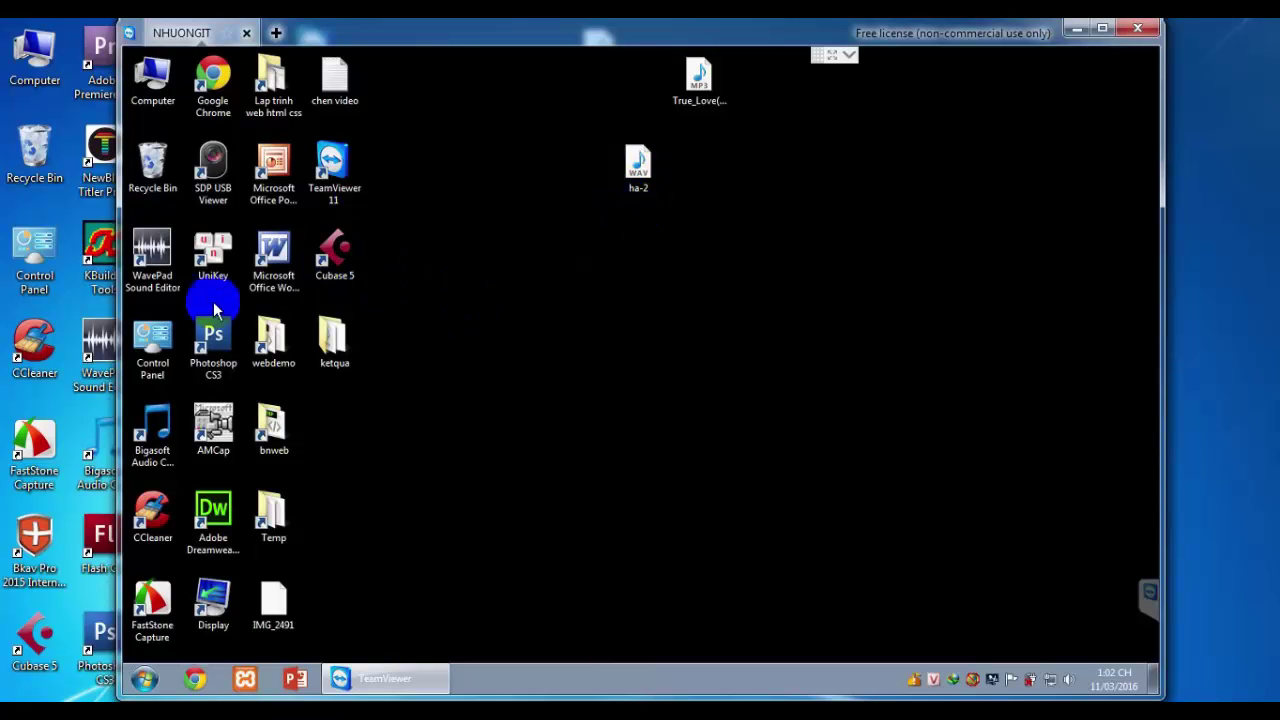
right_click(151, 246)
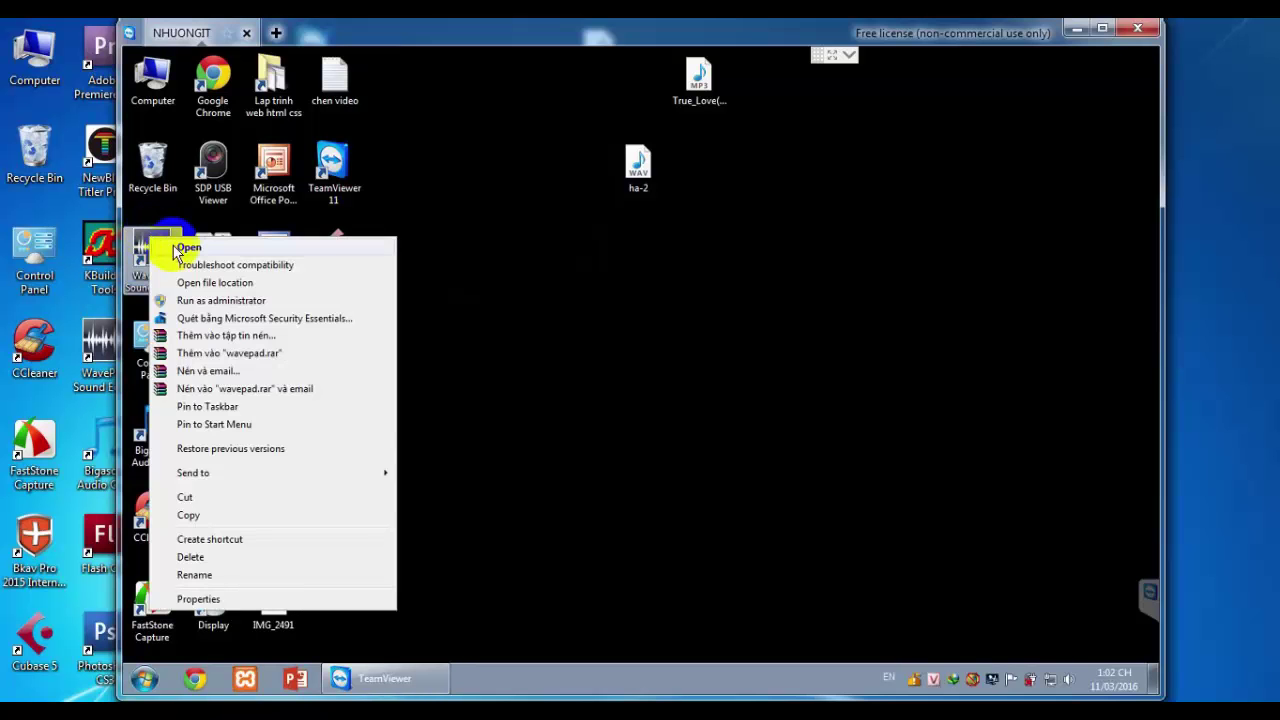
left_click(186, 247)
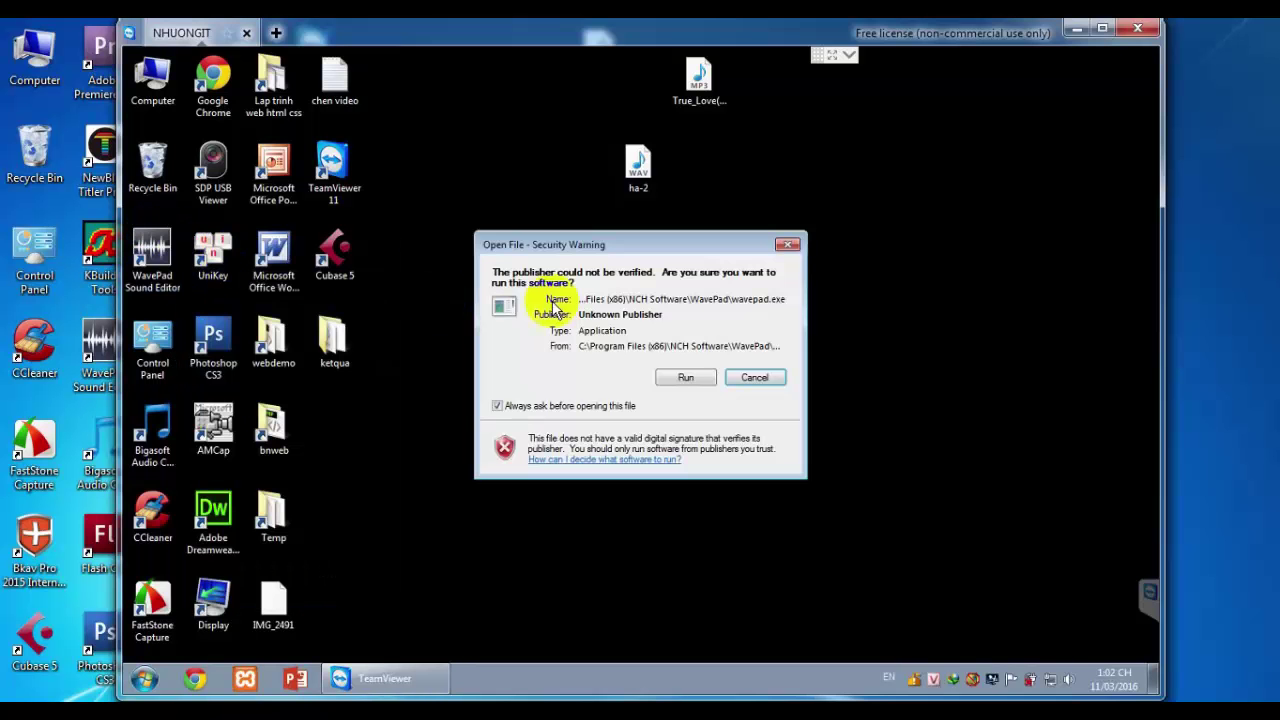
left_click(672, 373)
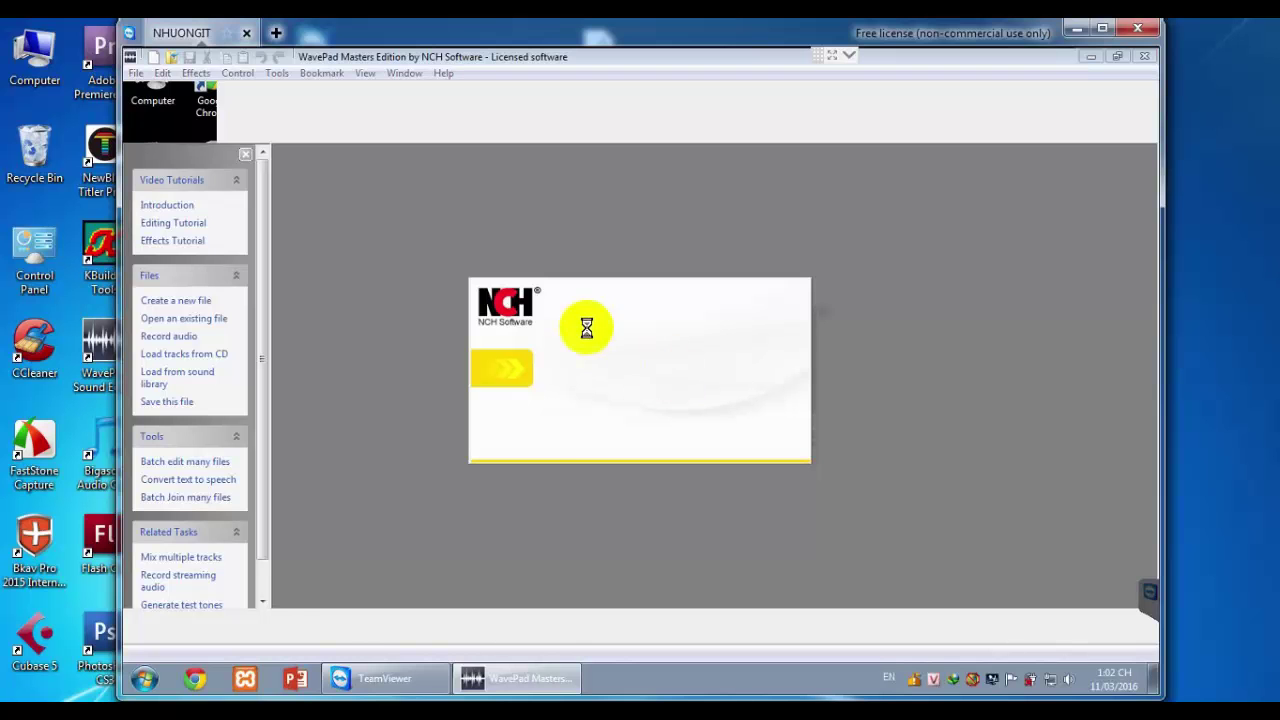